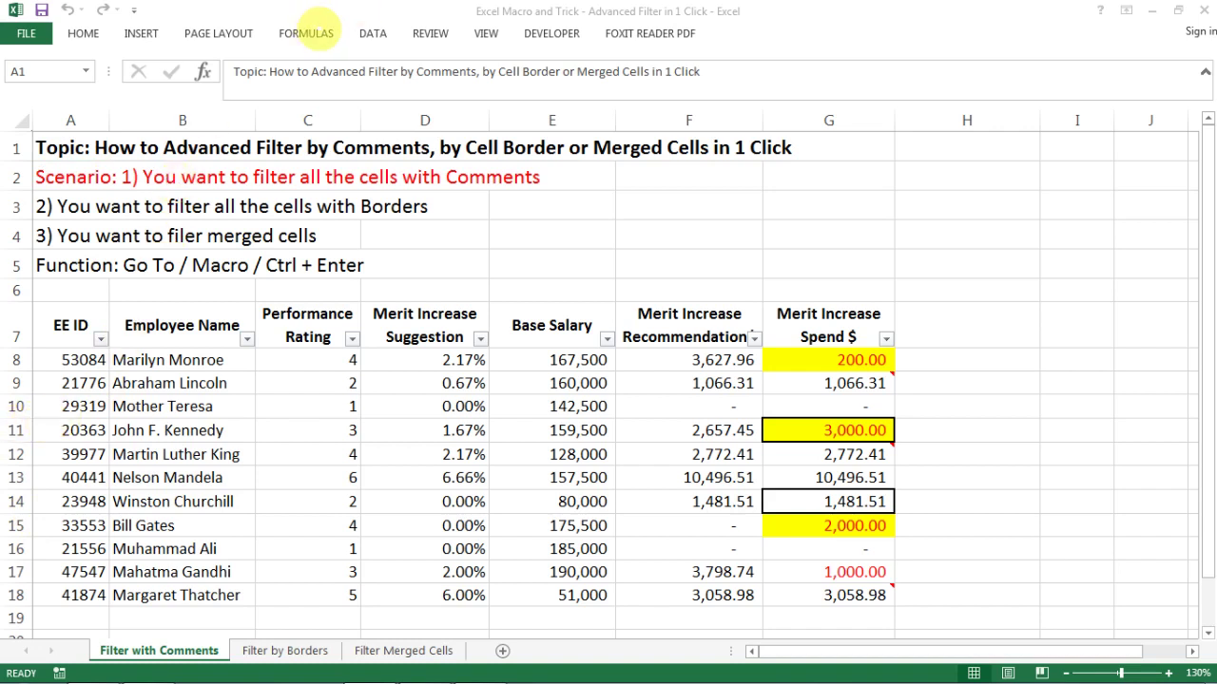
- Review the Advanced Filter options for the employee table and leave without applying a filter
left_click(373, 33)
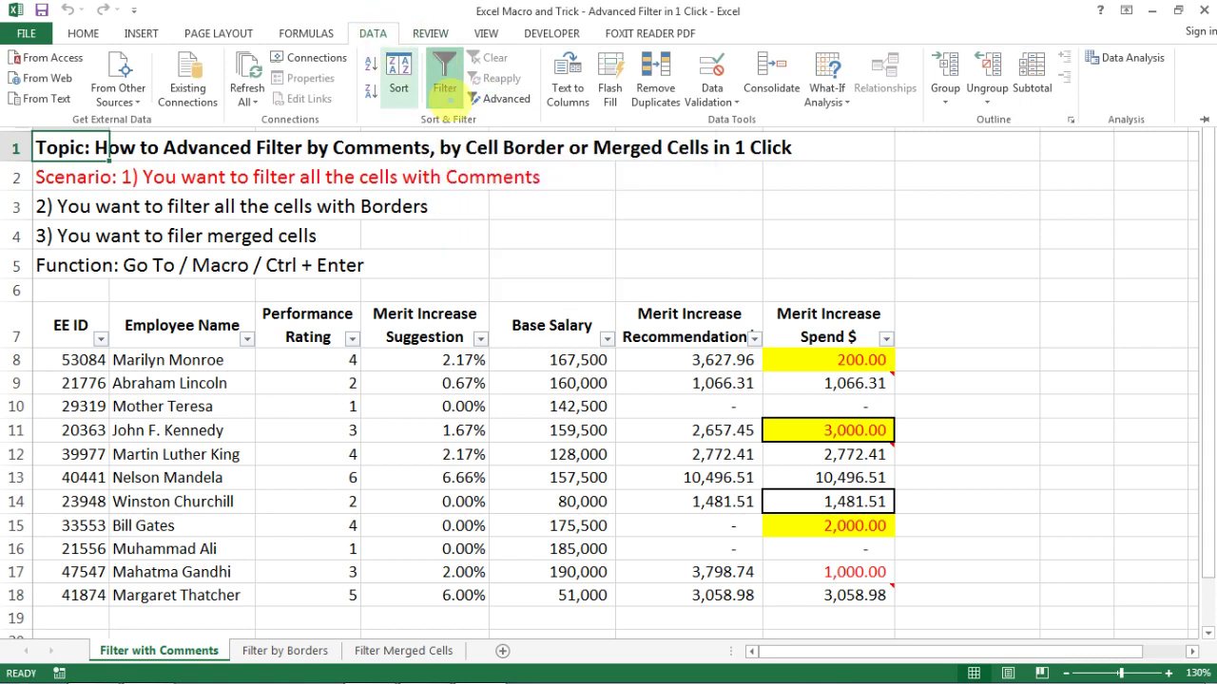
left_click(501, 97)
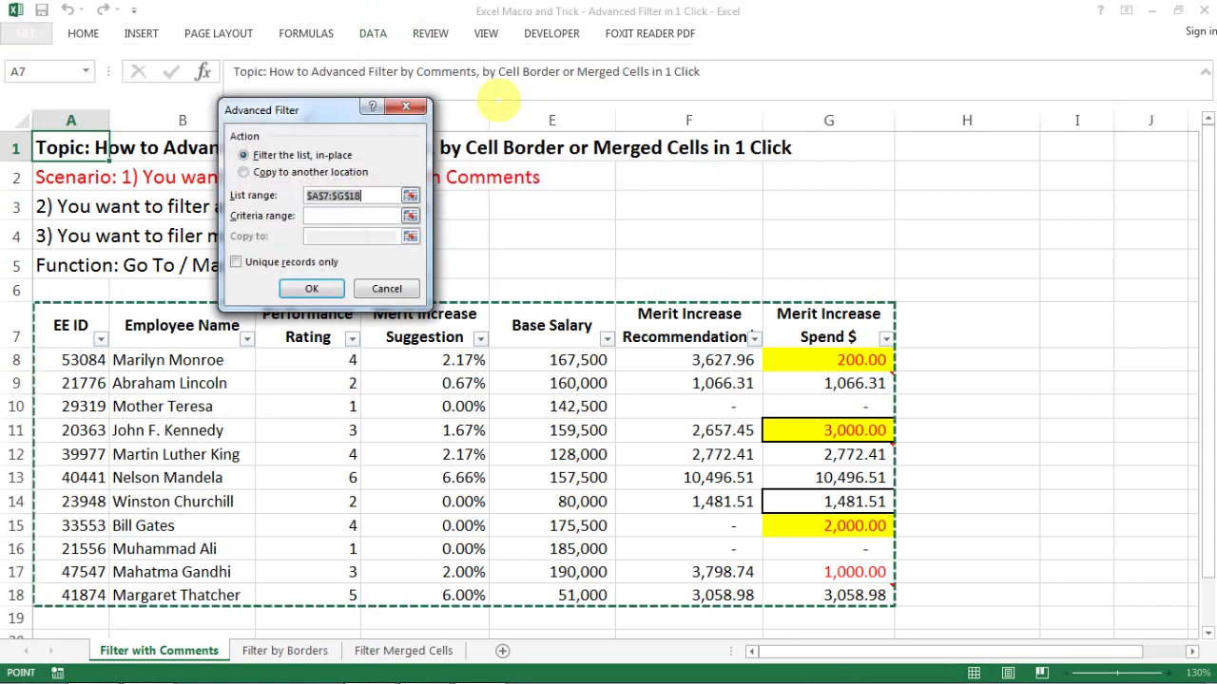
left_click(361, 198)
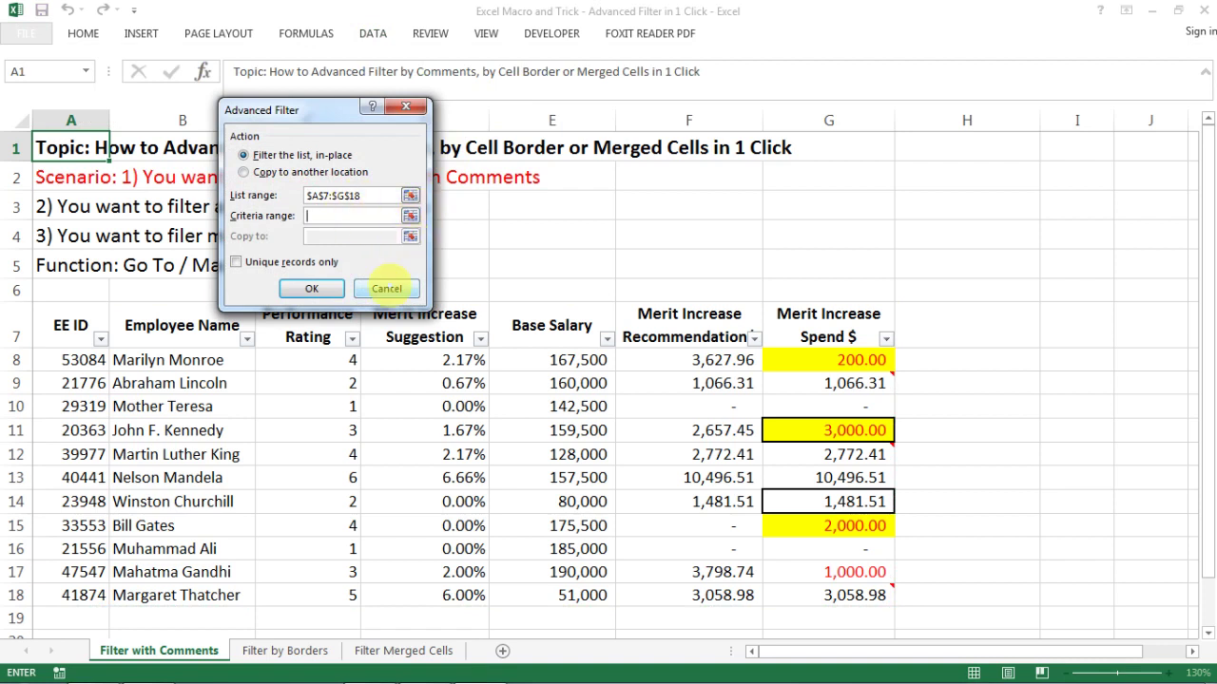
left_click(386, 288)
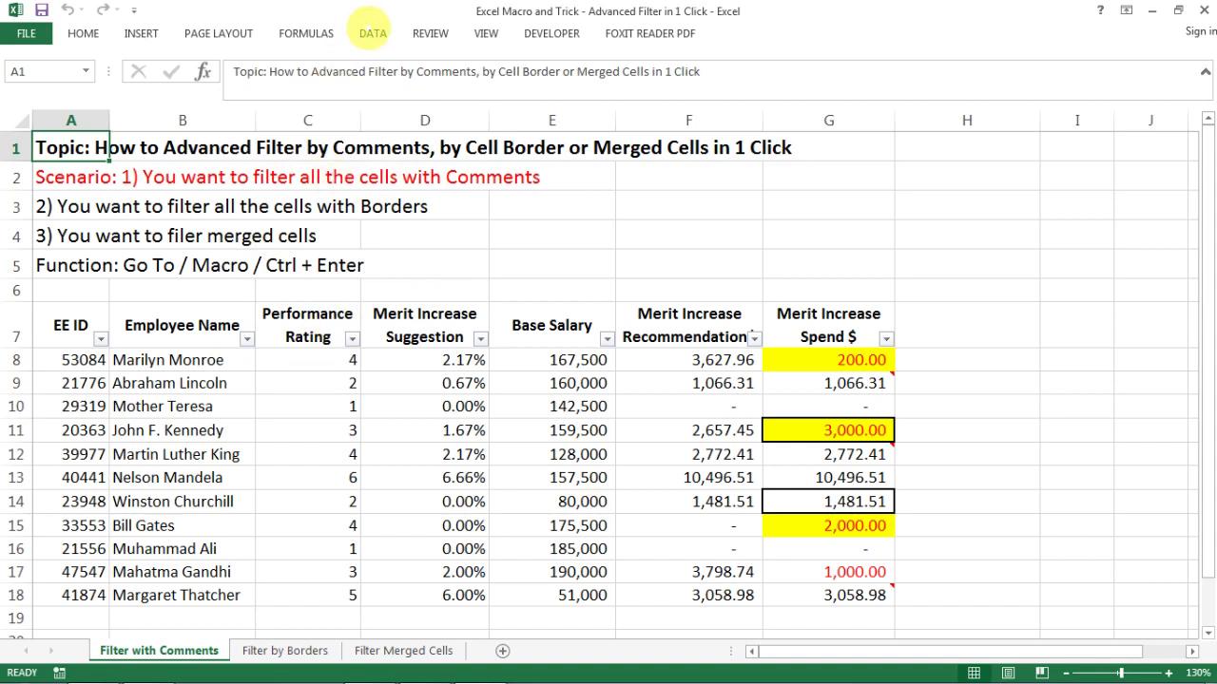
- Review the Highlight Cells Rules offered by Conditional Formatting for possible comment, border or merged-cell criteria
left_click(373, 32)
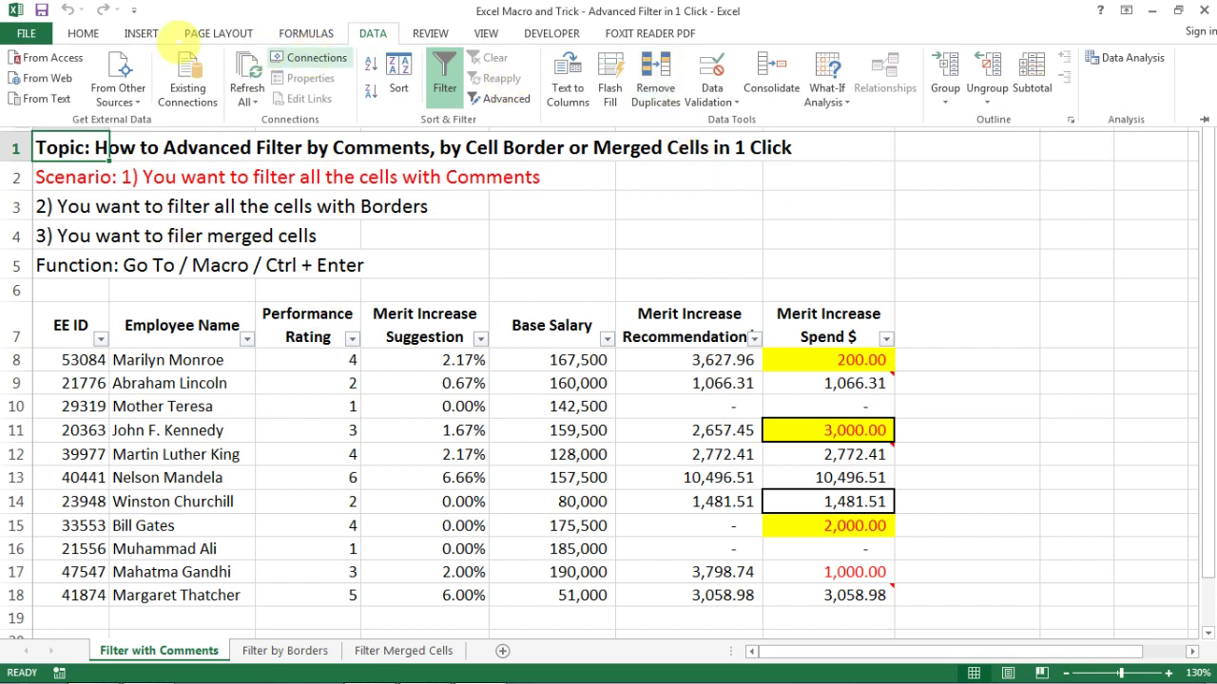
left_click(82, 34)
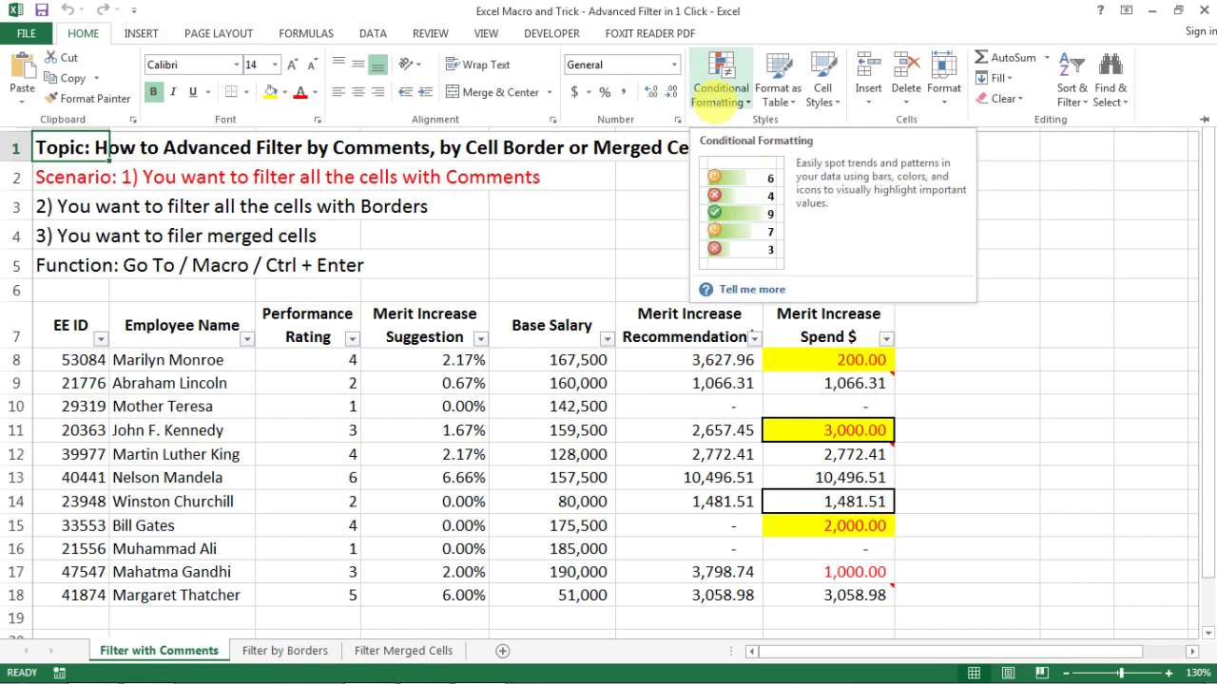
left_click(719, 98)
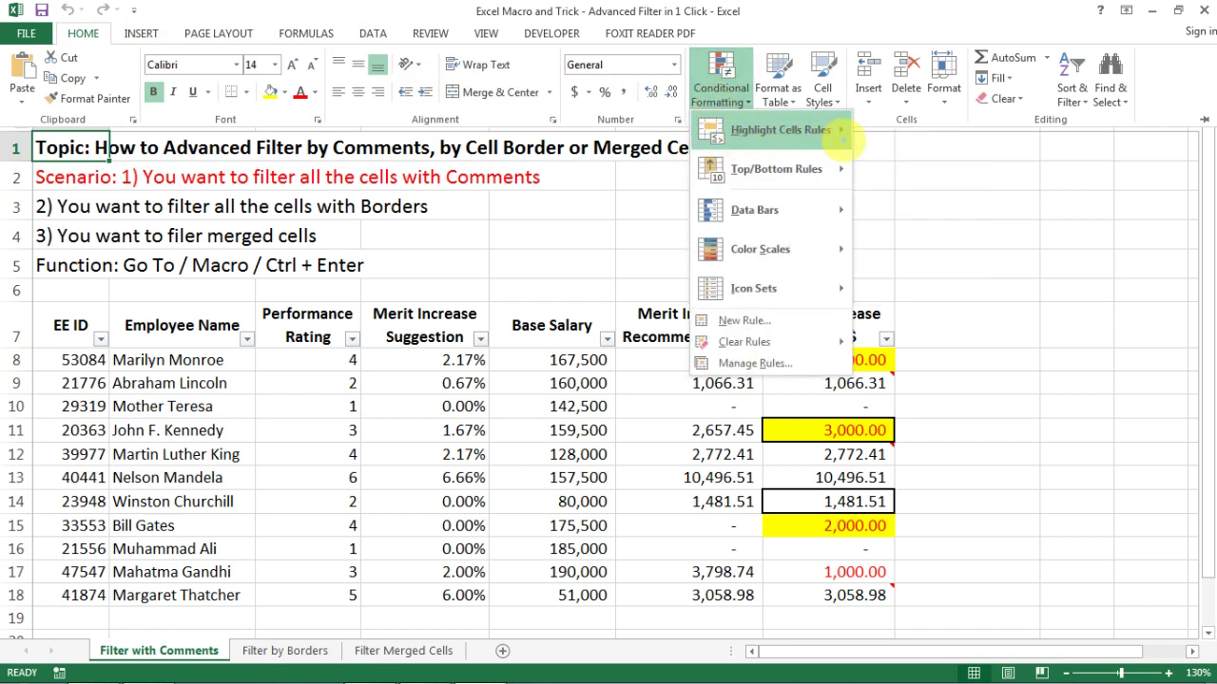
mouse_move(816, 133)
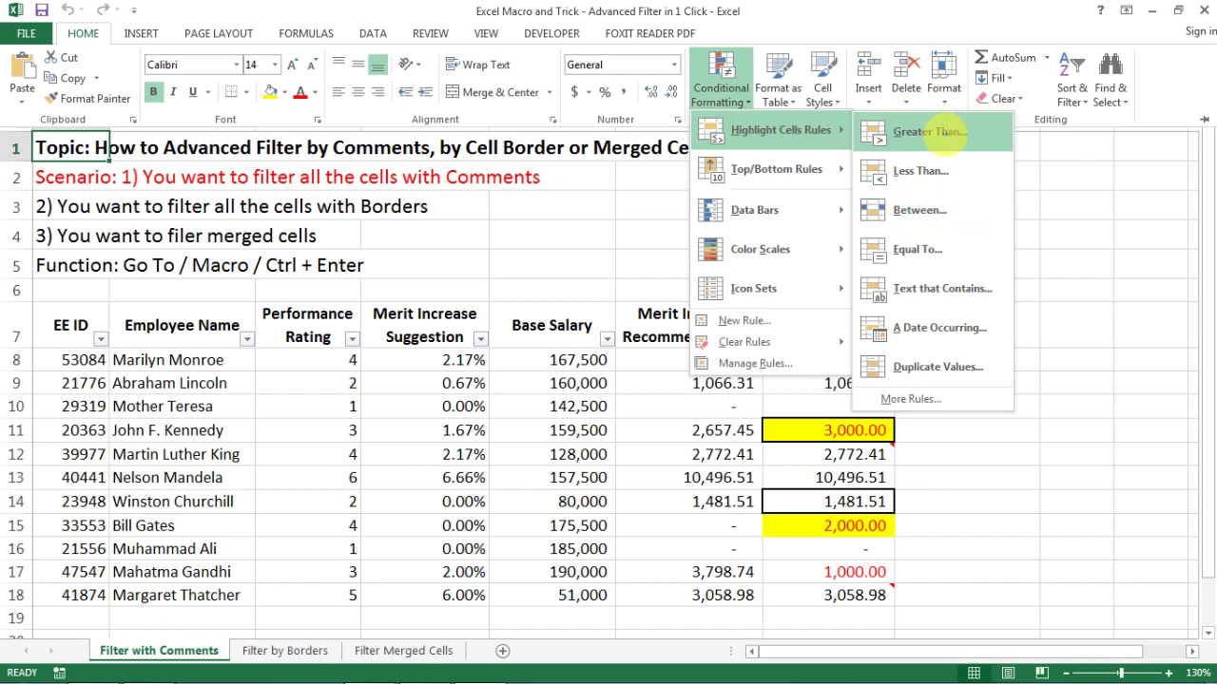
left_click(611, 193)
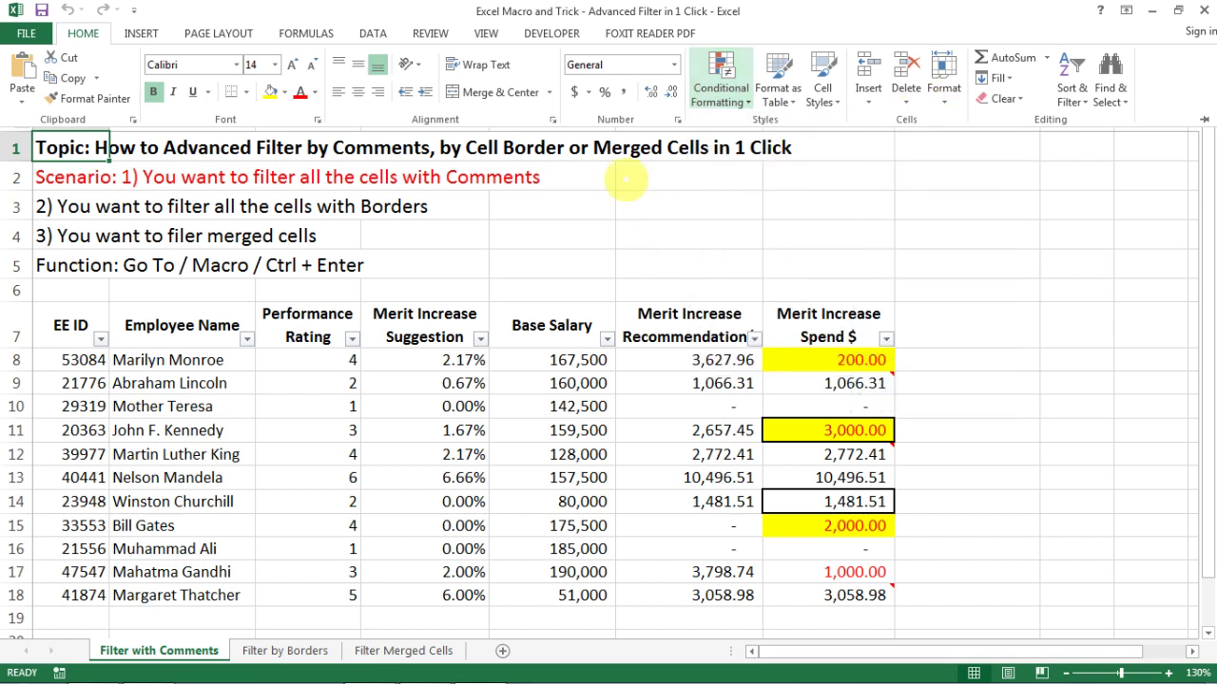
left_click(720, 73)
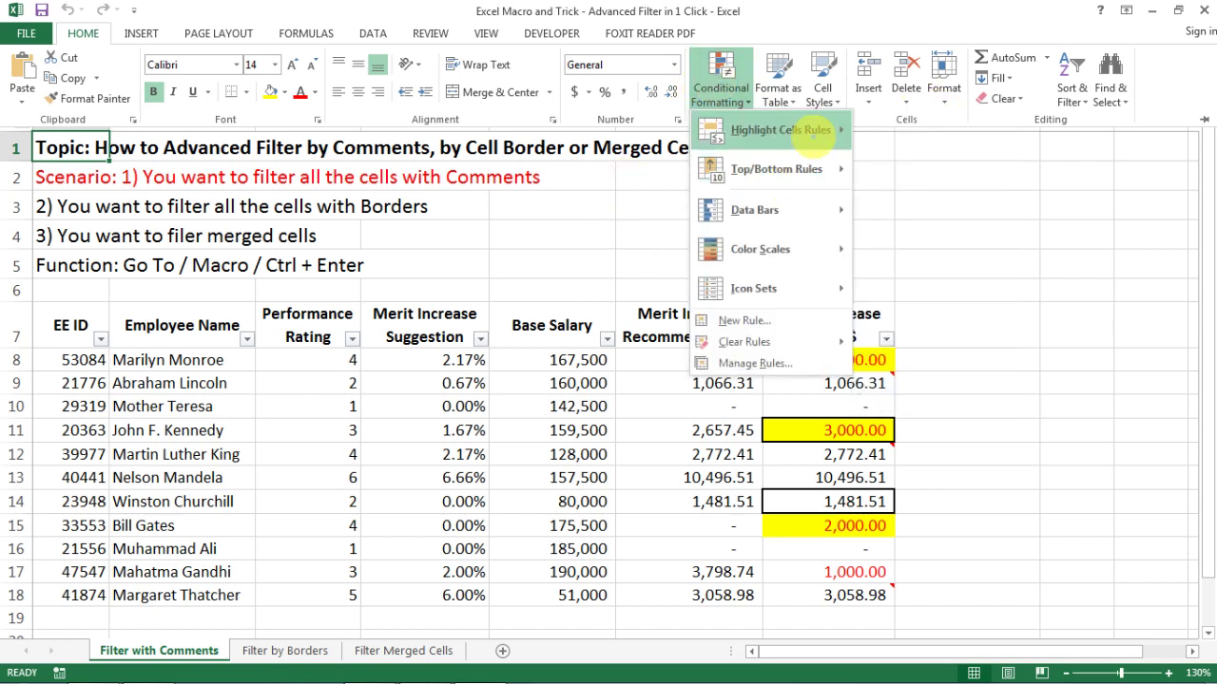
left_click(455, 216)
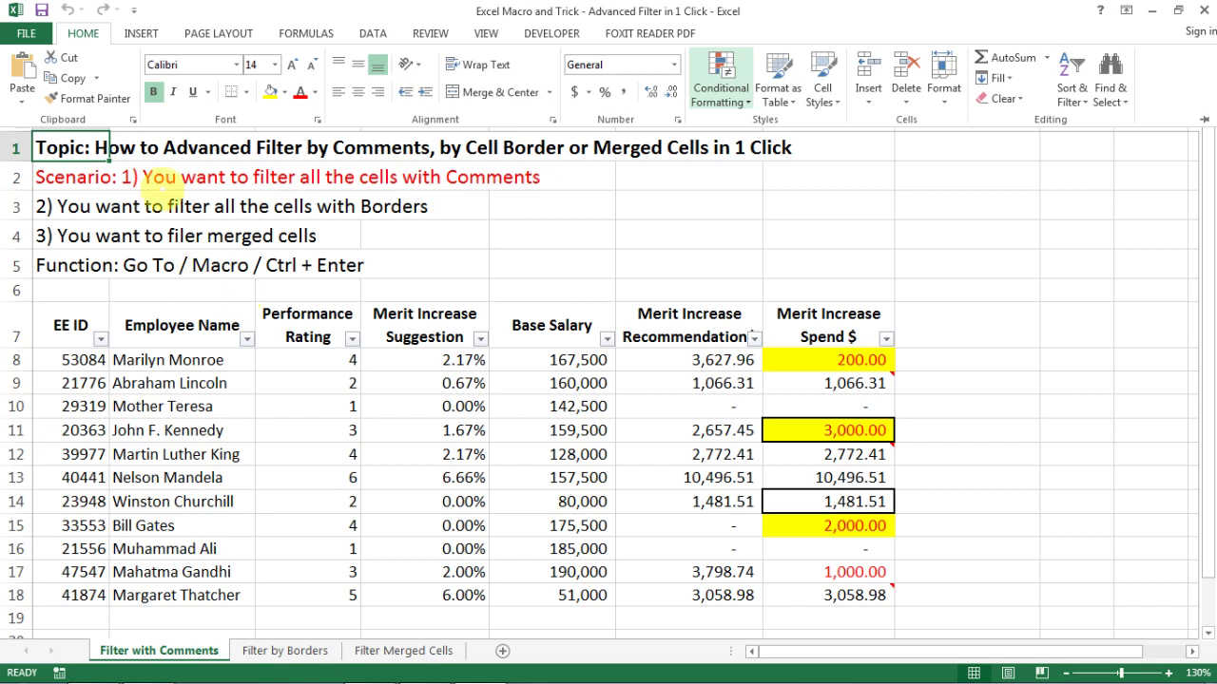
- Read the three filtering scenarios for comments, borders and merged cells in A2:A4
key("ctrl+F1")
left_click(47, 177)
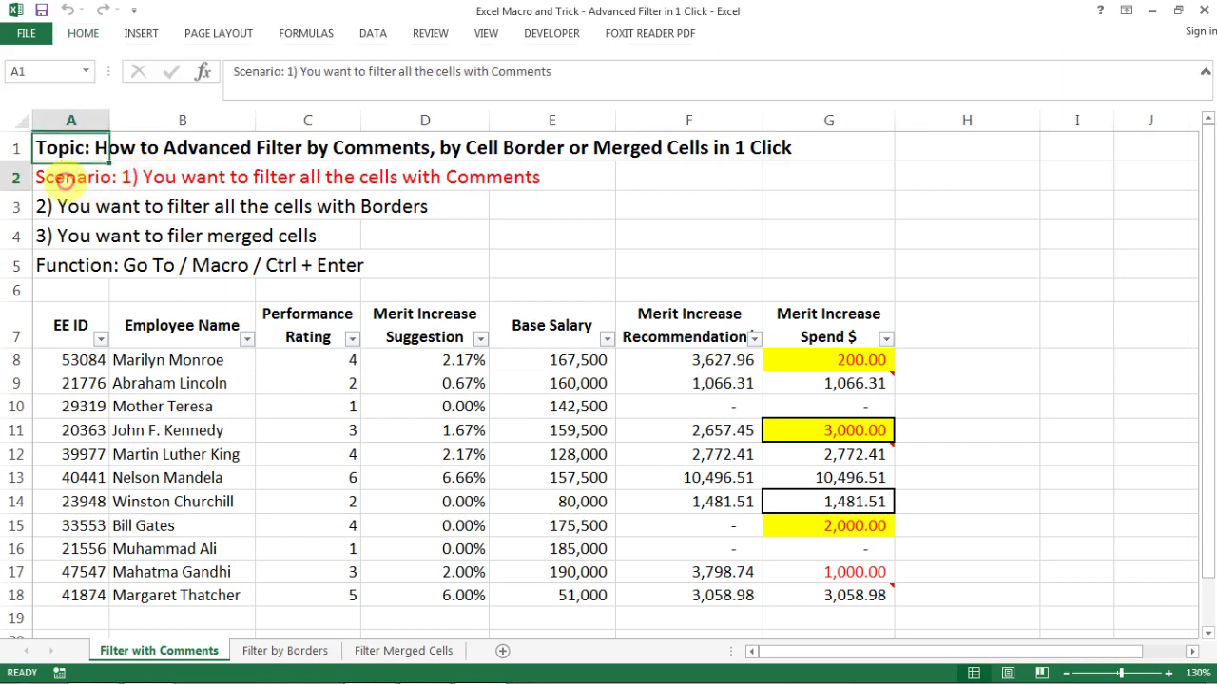
left_click(57, 205)
left_click(76, 233)
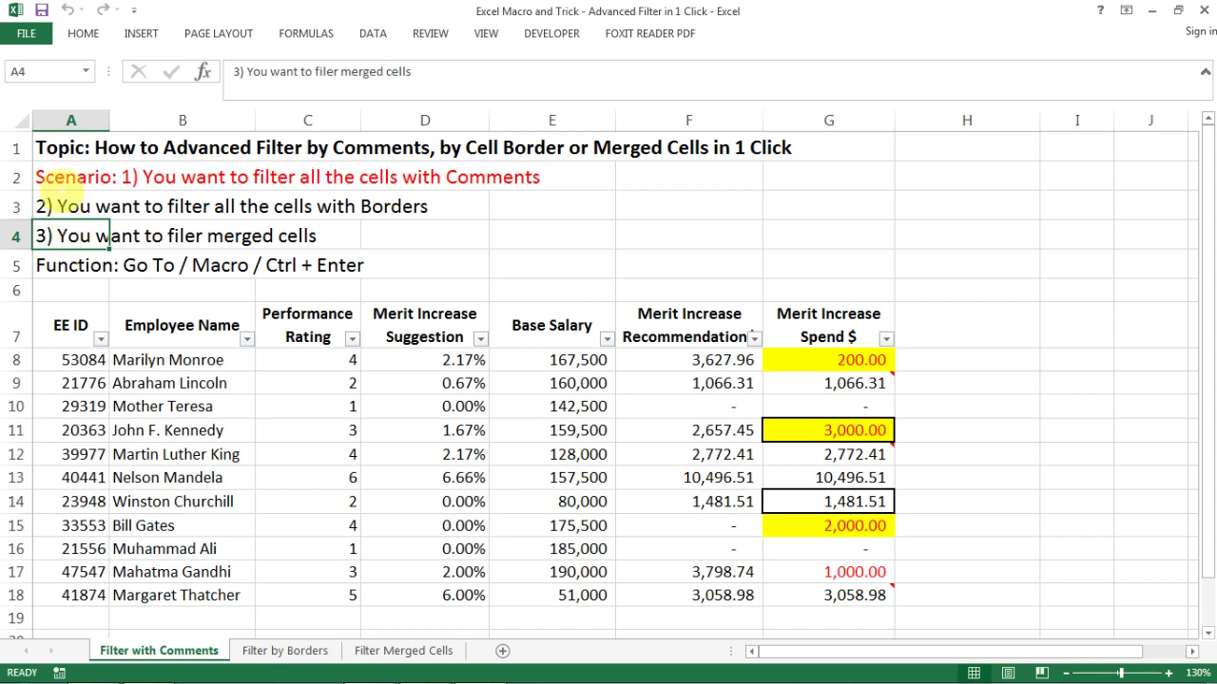
left_click(68, 207)
left_click(72, 177)
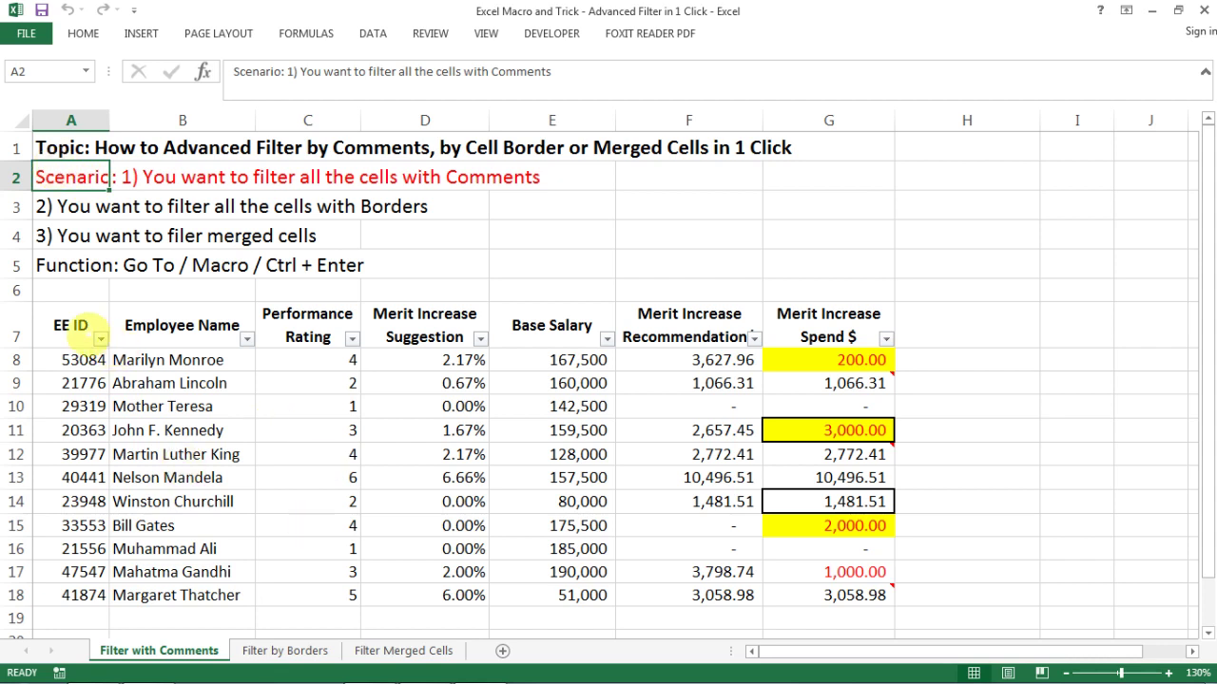
- Examine the extent of the employee table and its Merit Increase Spend $ column
left_click_drag(76, 326, 846, 592)
left_click(846, 593)
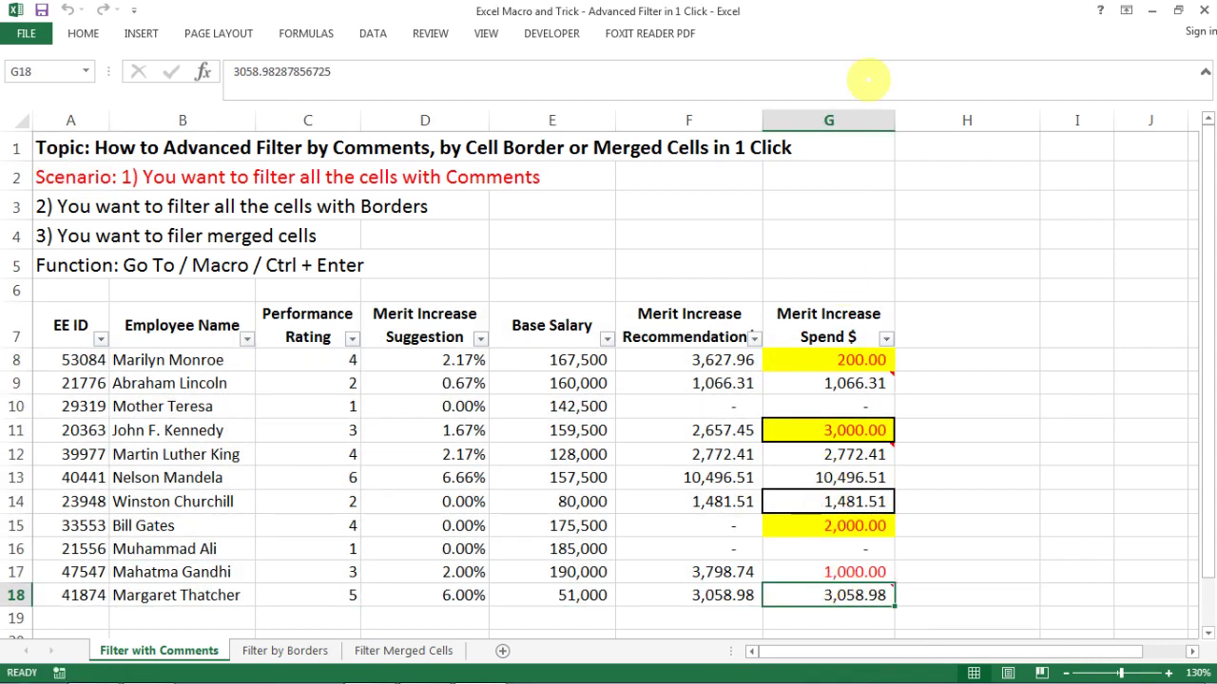
left_click(829, 120)
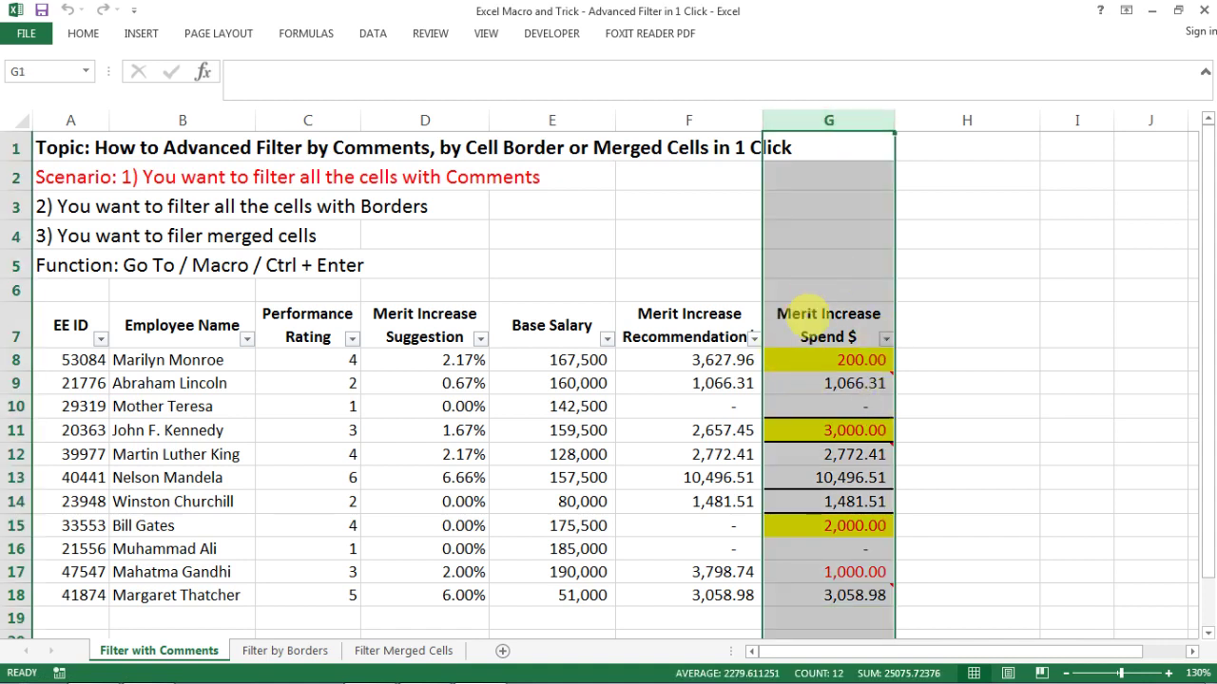
left_click(828, 318)
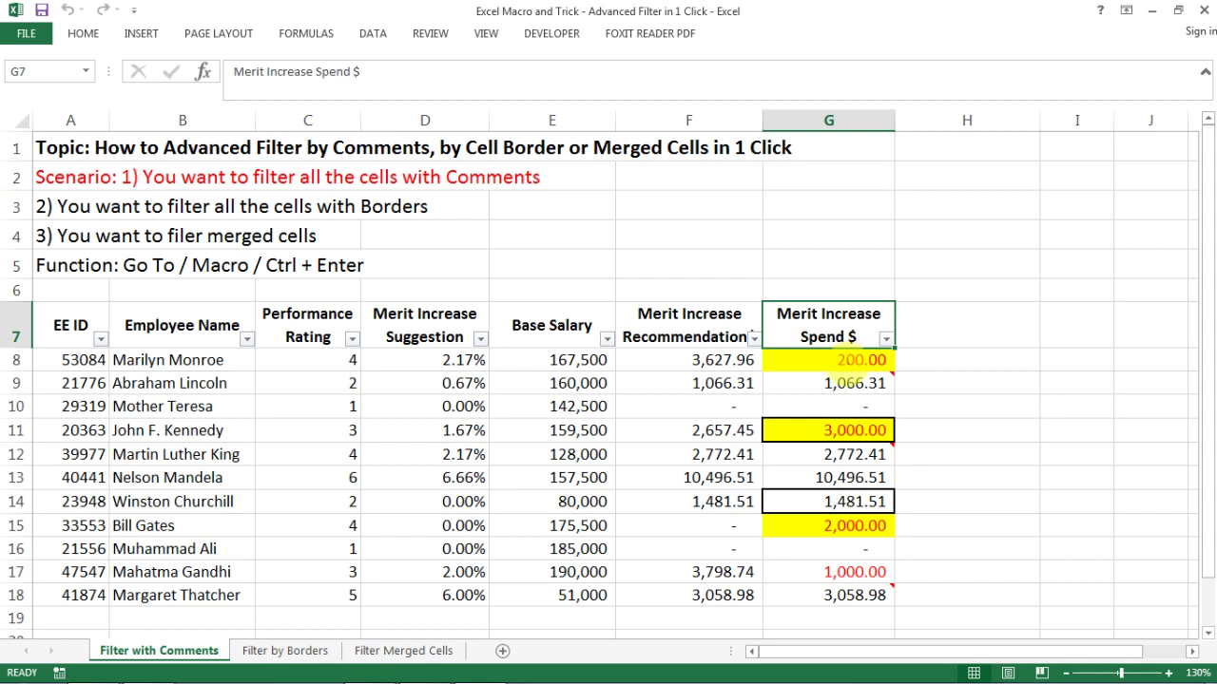
- Inspect the Merit Increase Spend $ cells for yellow fill, borders and comments
left_click(860, 361)
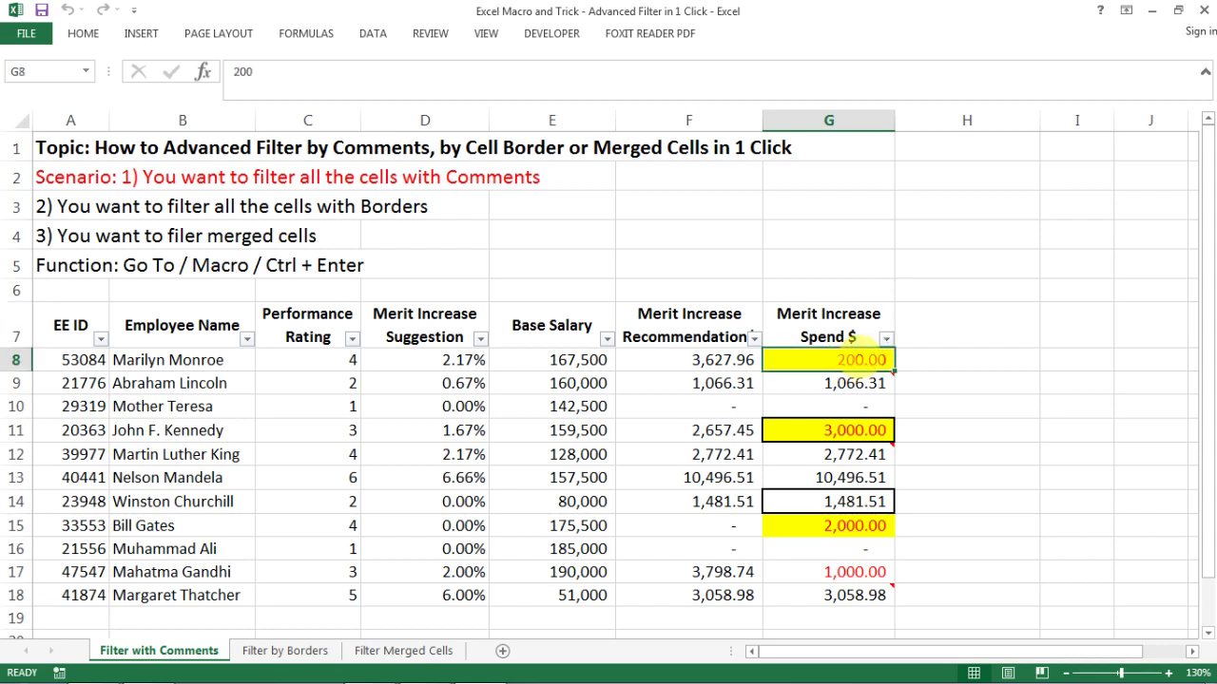
left_click(850, 431)
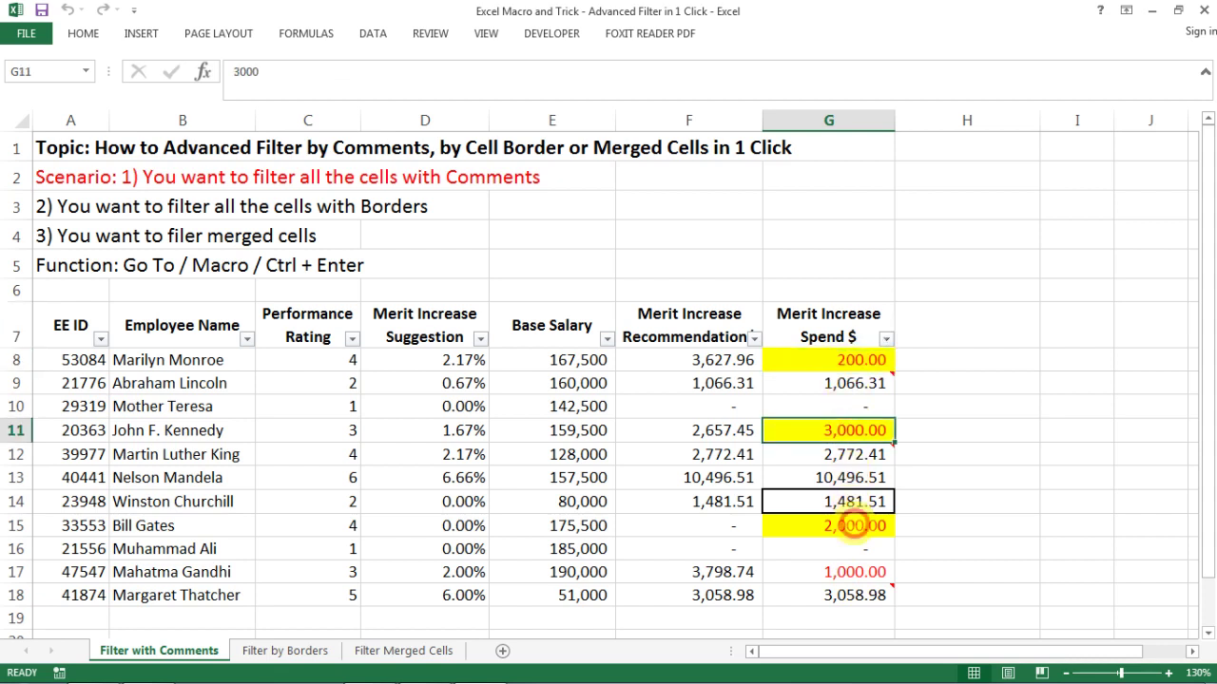
left_click(849, 524)
left_click(817, 362)
left_click(815, 431)
left_click(813, 500)
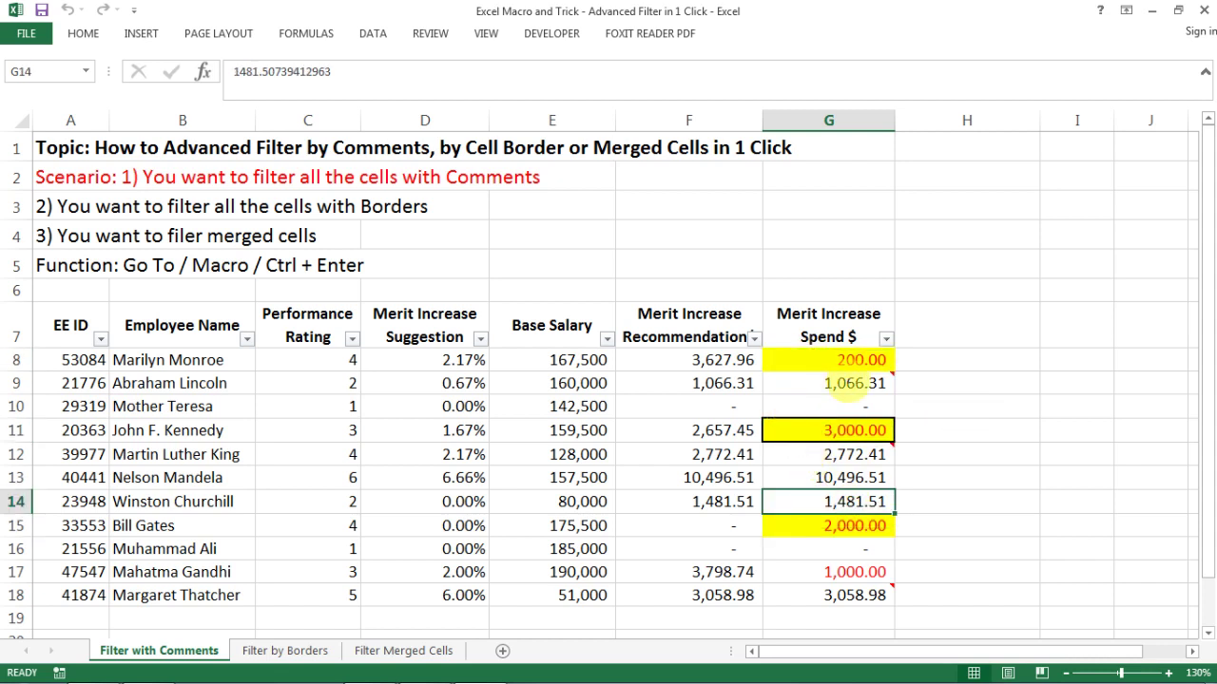
left_click(849, 384)
left_click(854, 454)
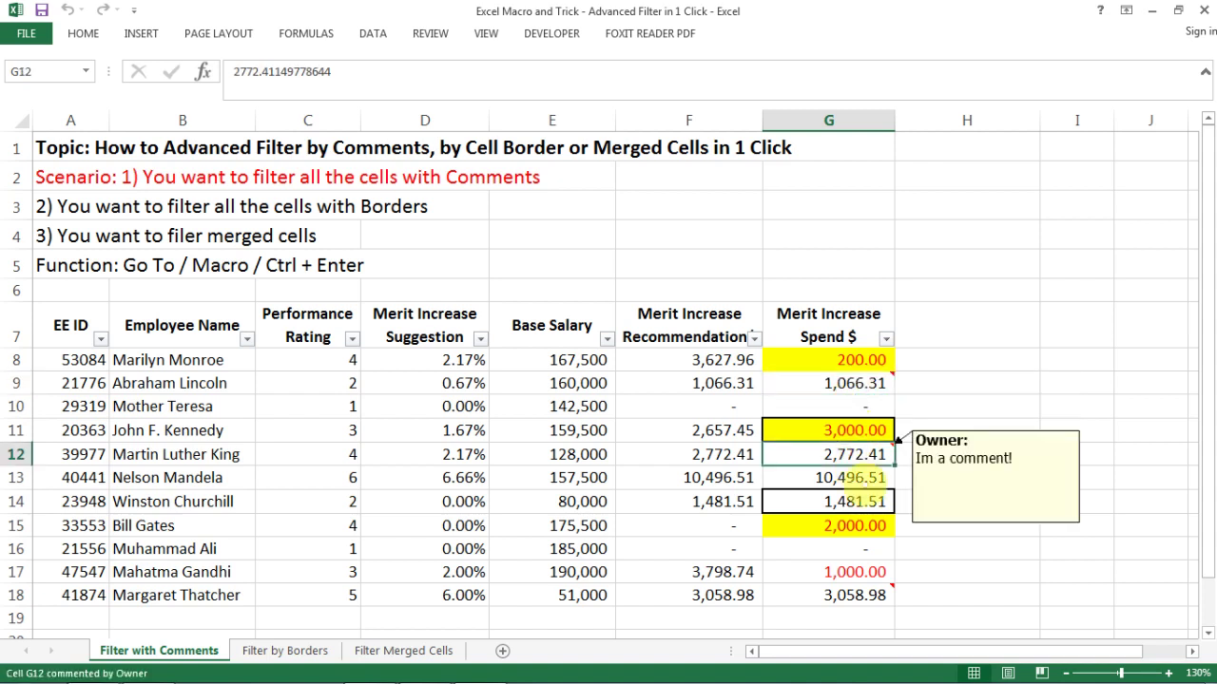
left_click(856, 595)
left_click(819, 500)
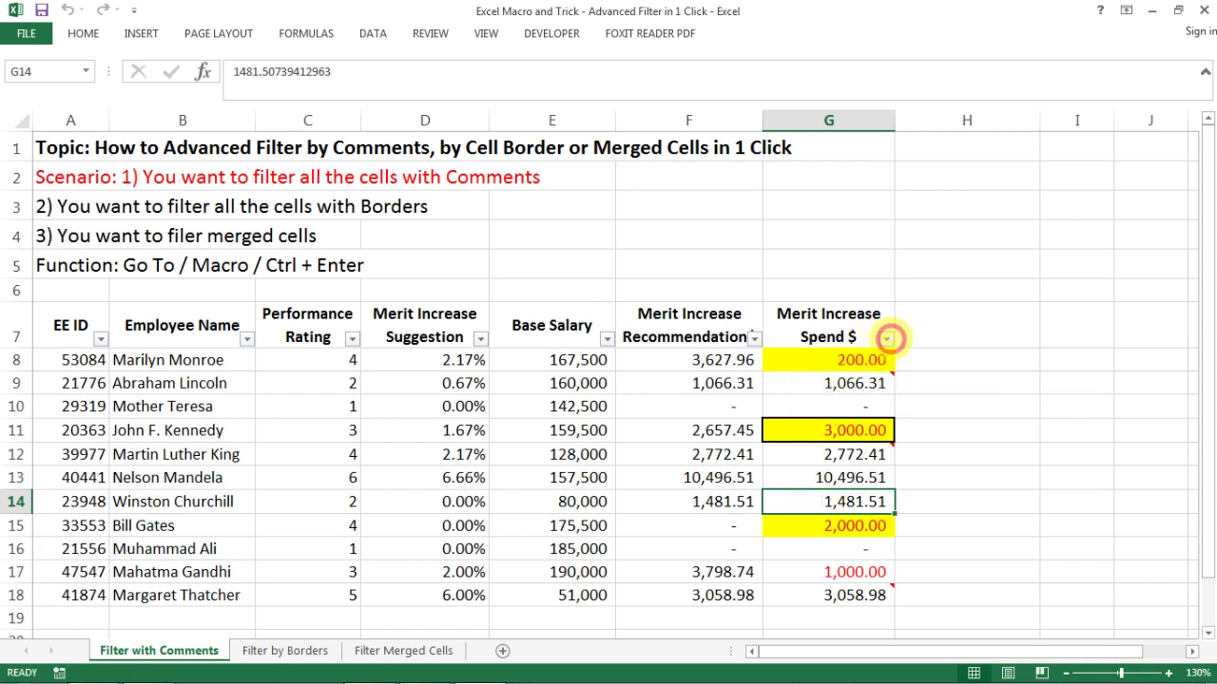
- Filter the Merit Increase Spend $ column by yellow cell color
left_click(886, 338)
mouse_move(823, 423)
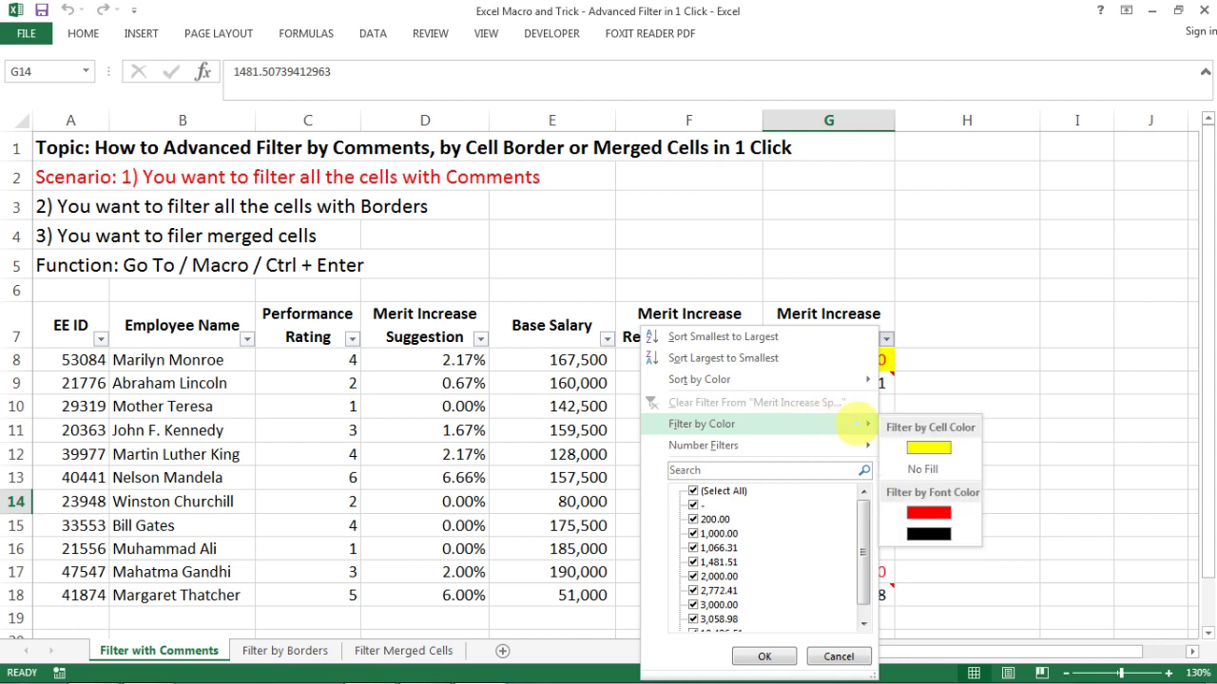
left_click(903, 450)
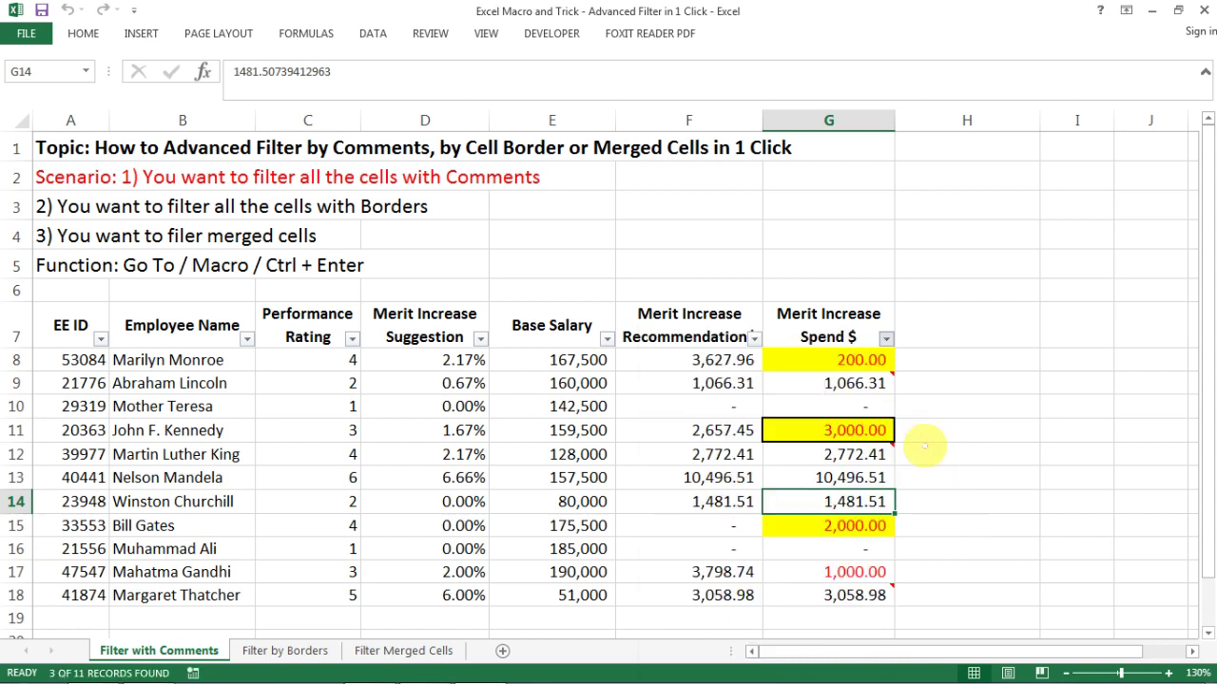
- Filter the Merit Increase Spend $ column by red font color and check the matching cells
left_click(885, 338)
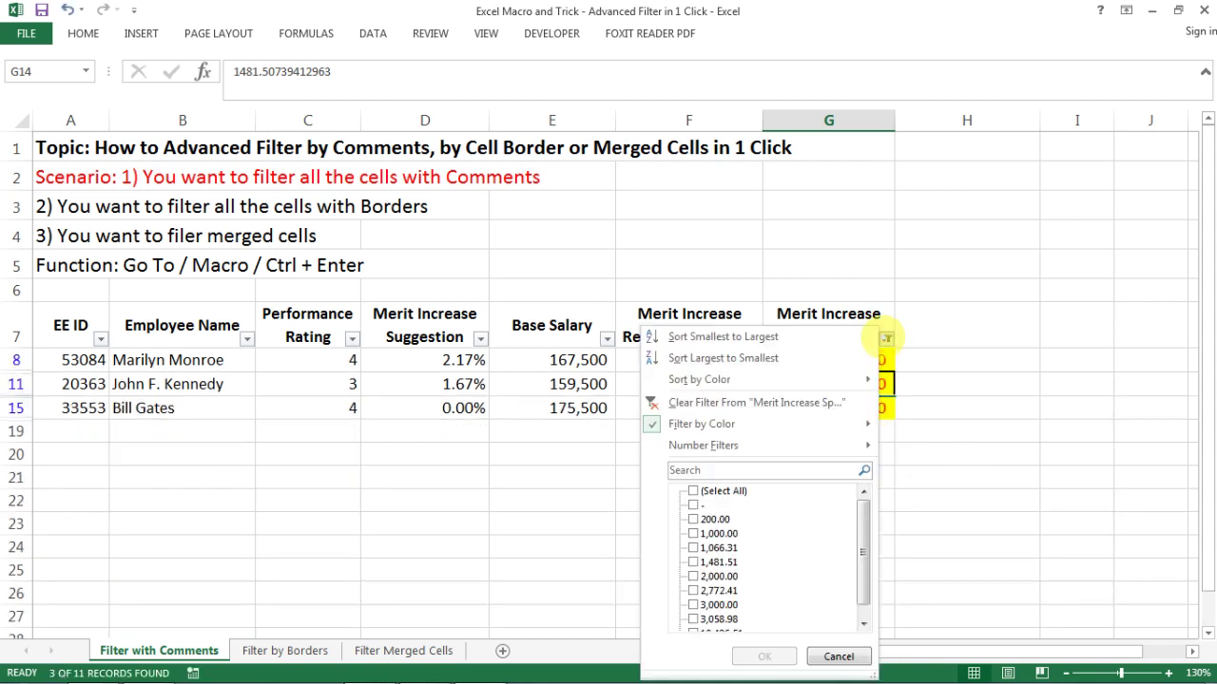
mouse_move(823, 424)
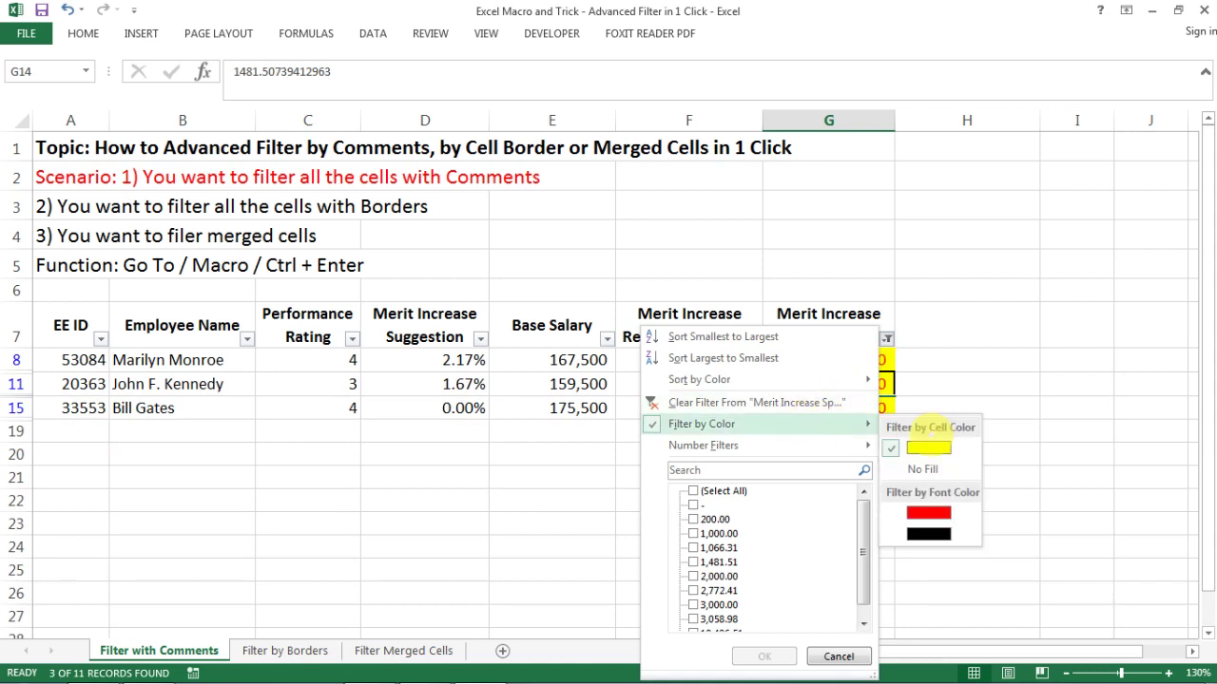
left_click(930, 512)
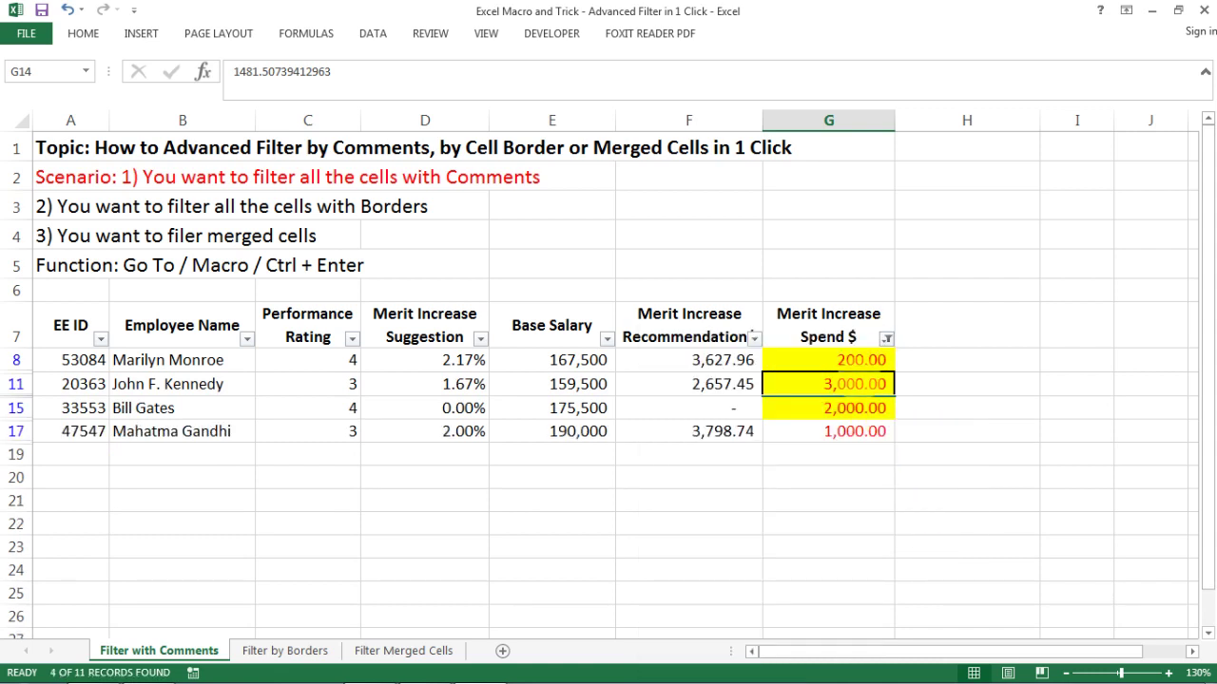
left_click(850, 359)
left_click(851, 407)
left_click(850, 430)
- Reset the Merit Increase Spend $ filter to Select All so every row is included
left_click(886, 338)
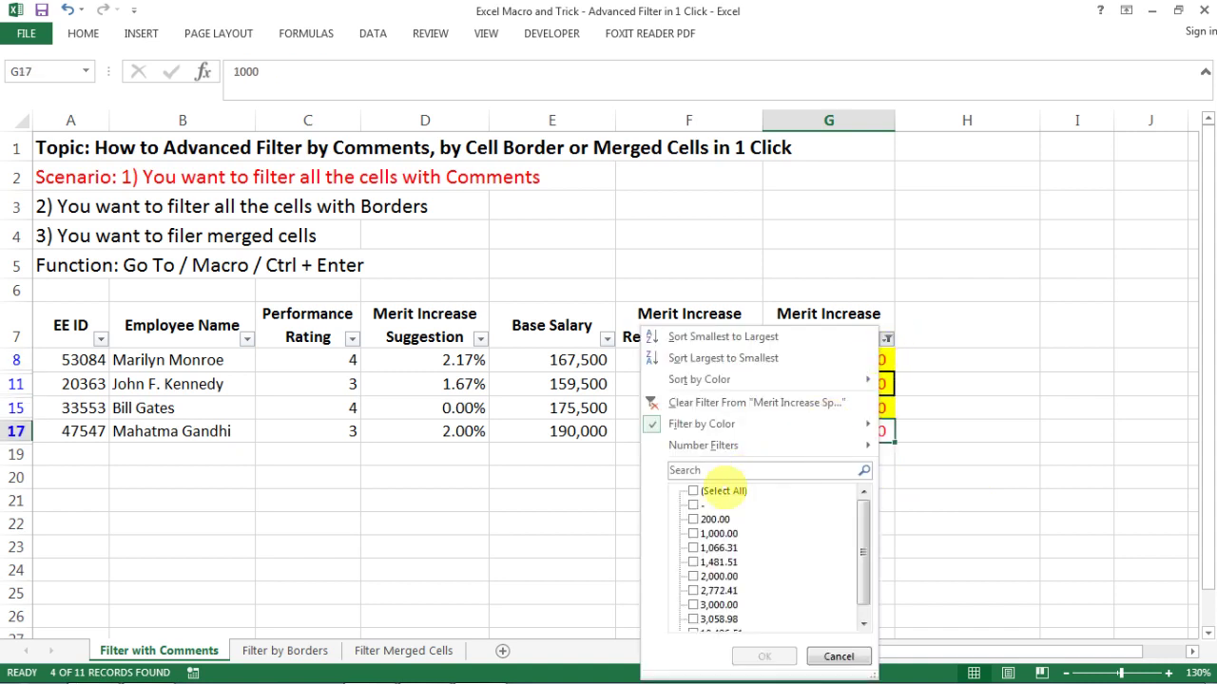
left_click(713, 490)
left_click(762, 655)
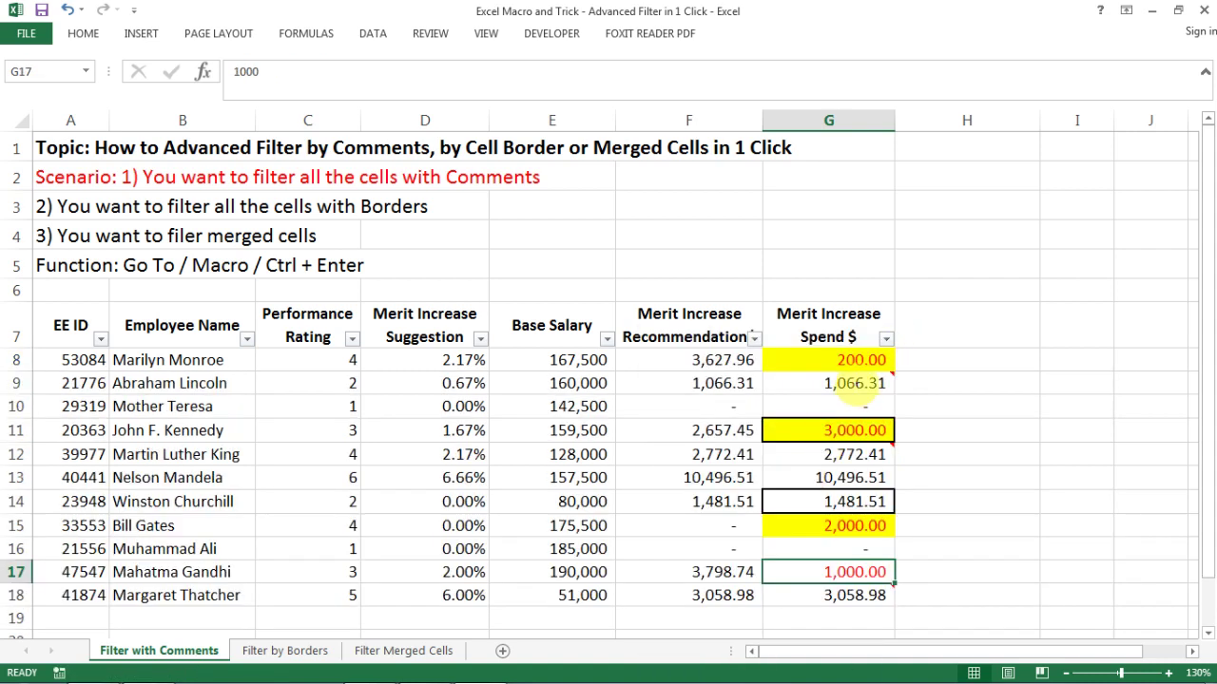
- Examine the commented cells G9, G12 and G18 in the Merit Increase Spend $ column
left_click(849, 385)
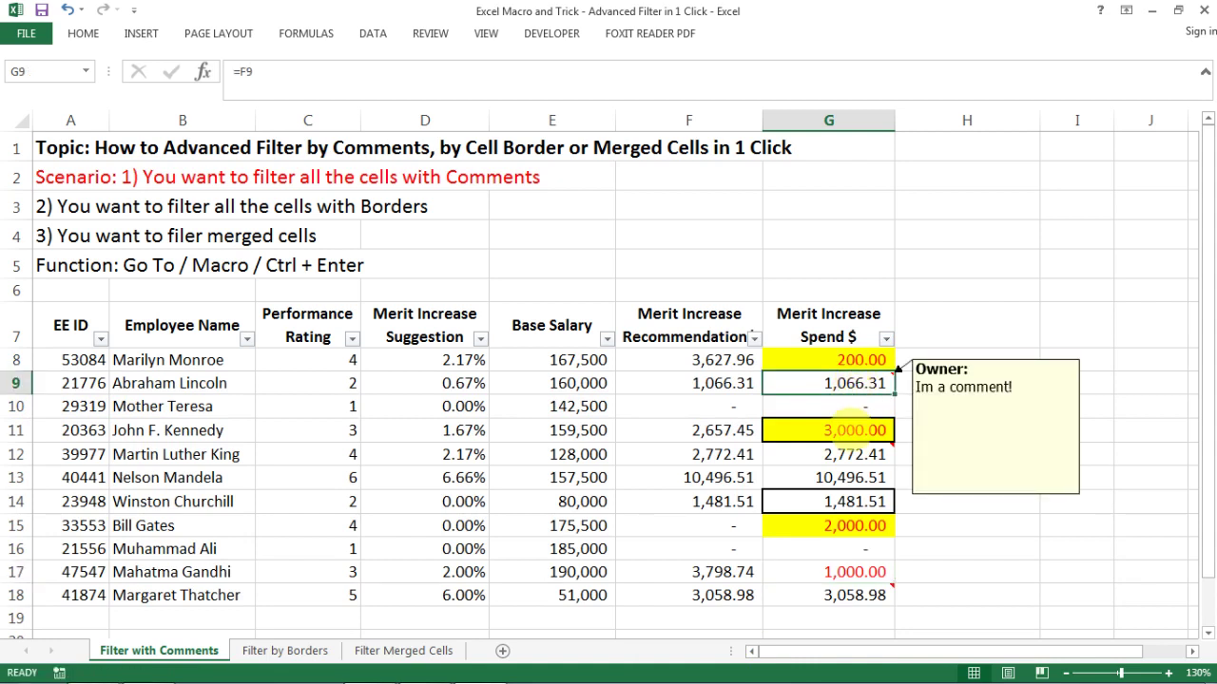
left_click(849, 459)
left_click(849, 595)
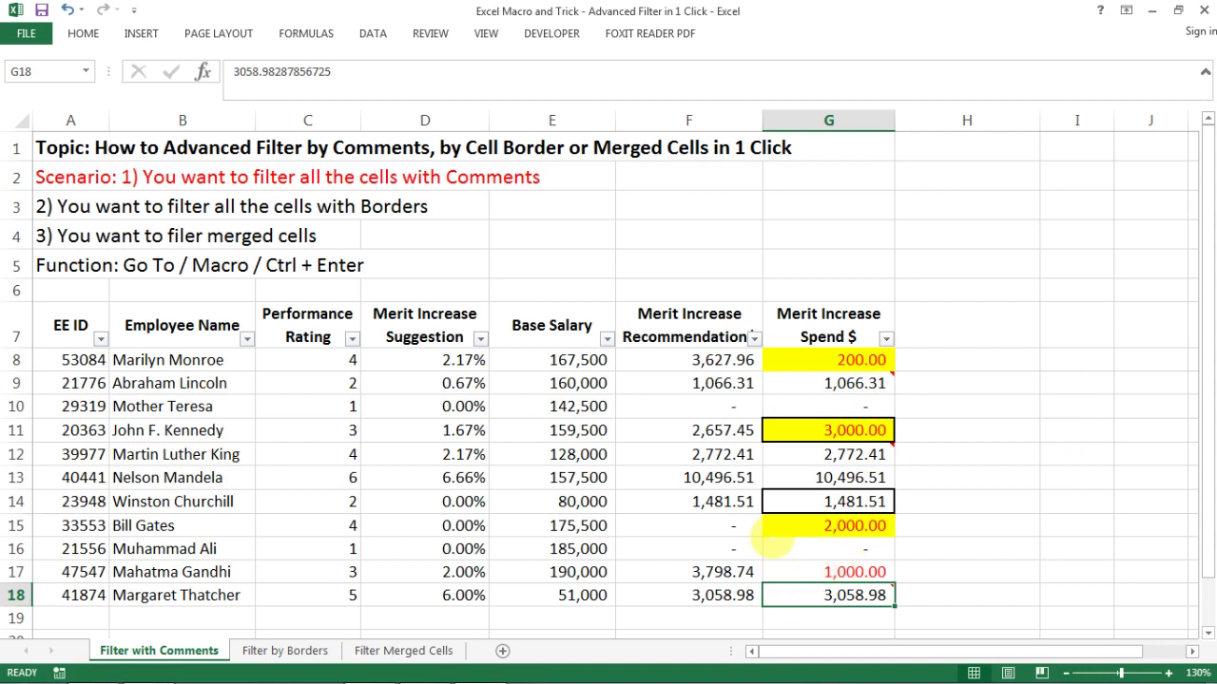
mouse_move(781, 383)
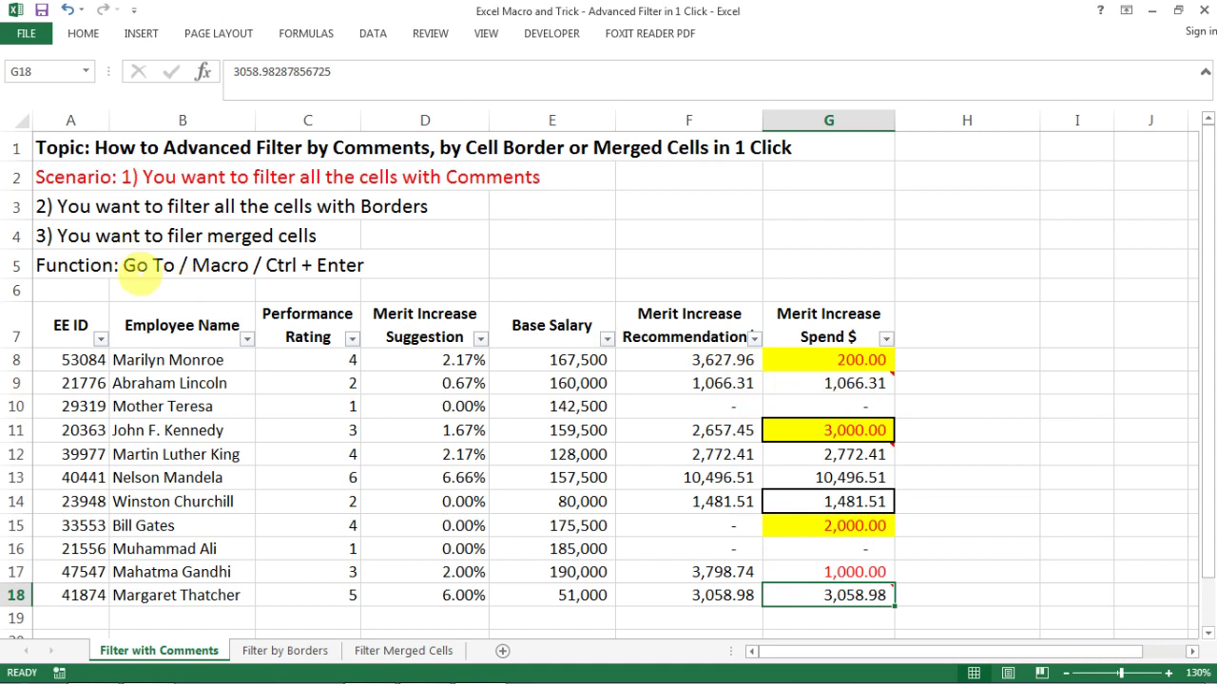
- Select every commented cell on the sheet with Go To Special, using the Comments option
left_click(373, 34)
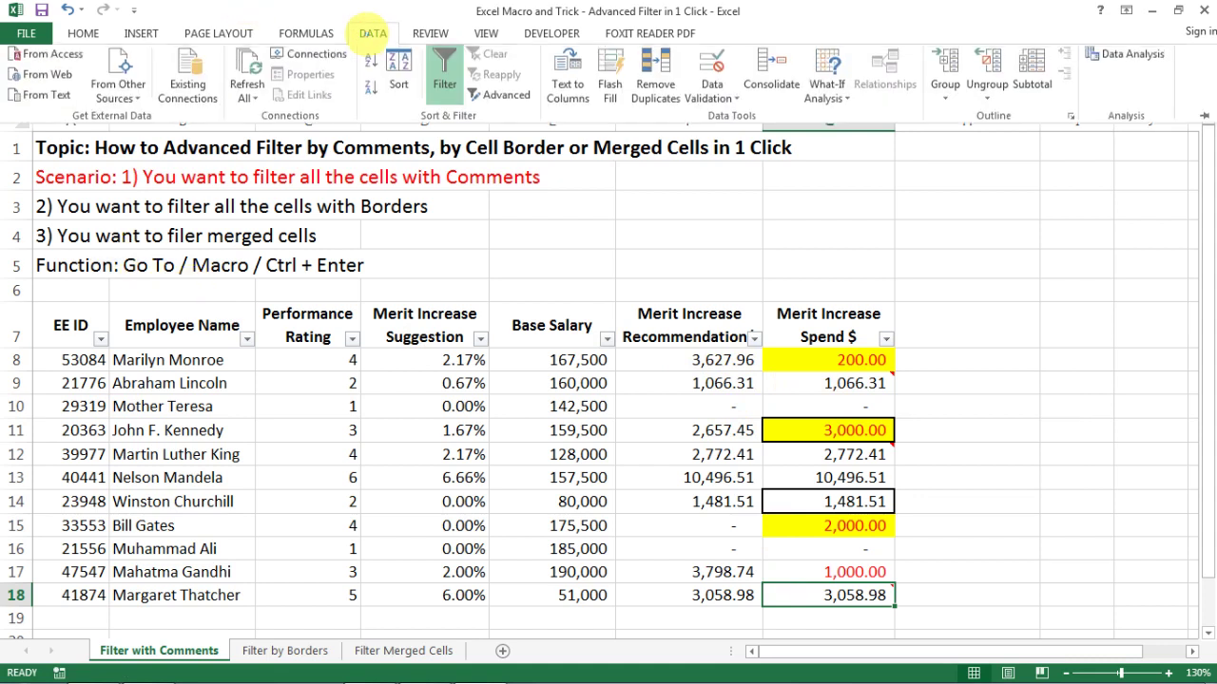
left_click(138, 33)
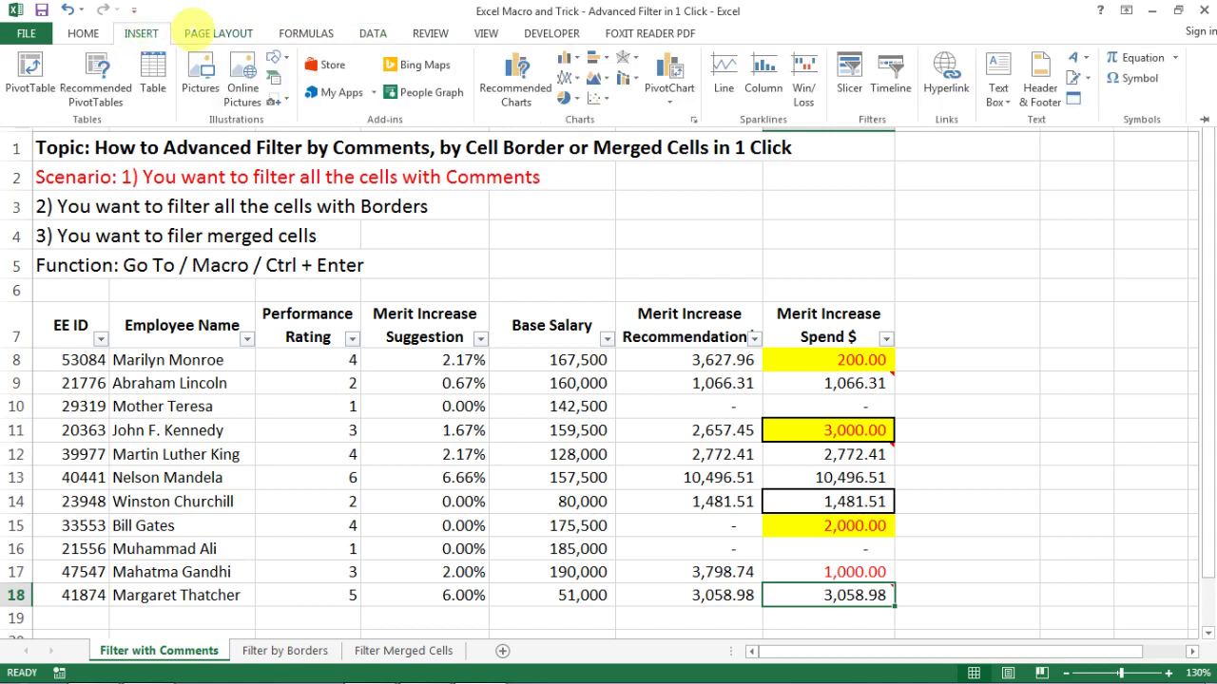
left_click(83, 33)
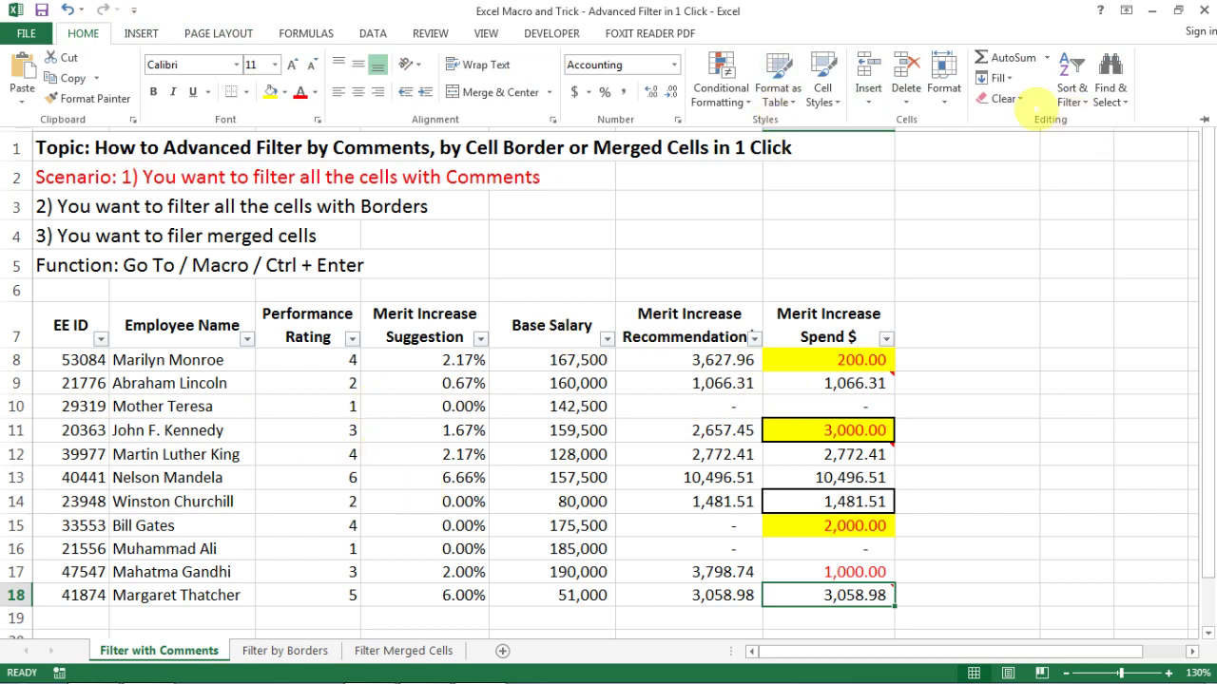
left_click(1110, 95)
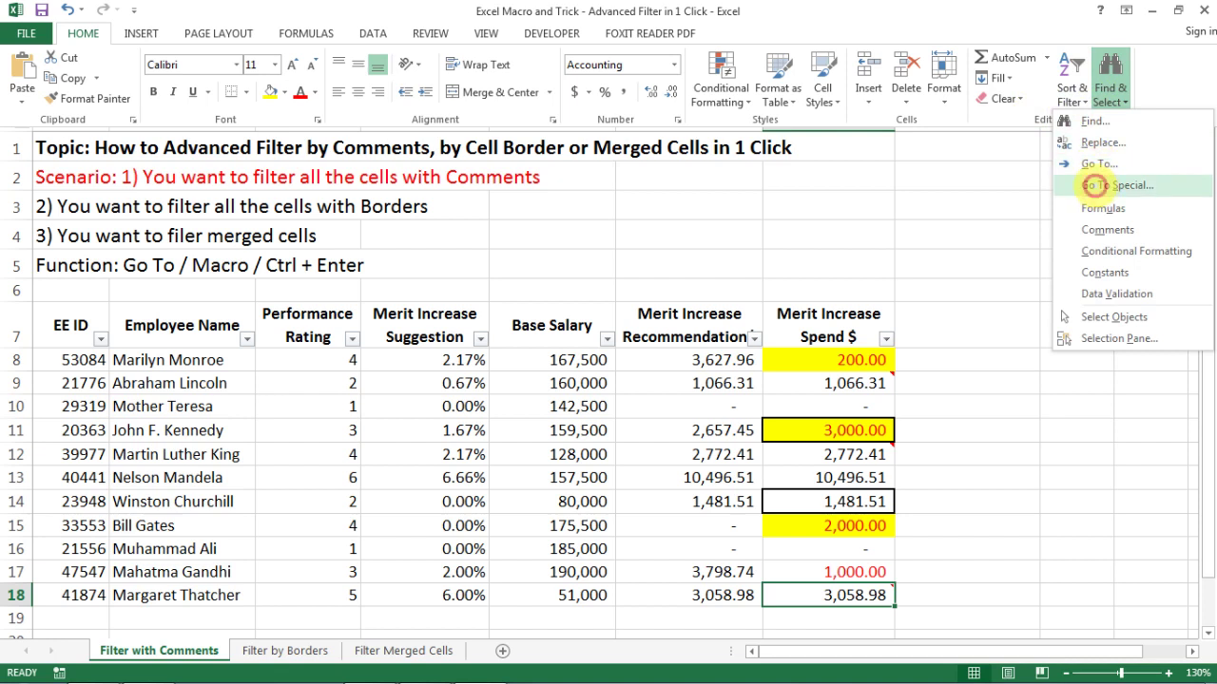
left_click(1093, 186)
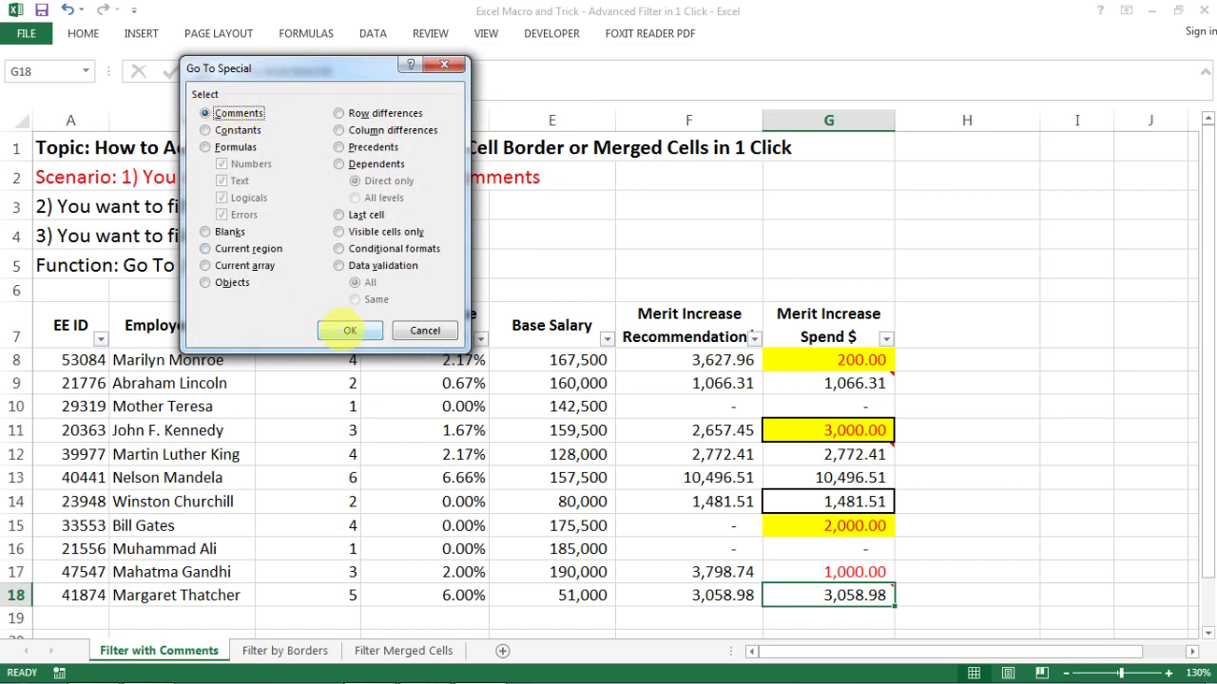
left_click(349, 330)
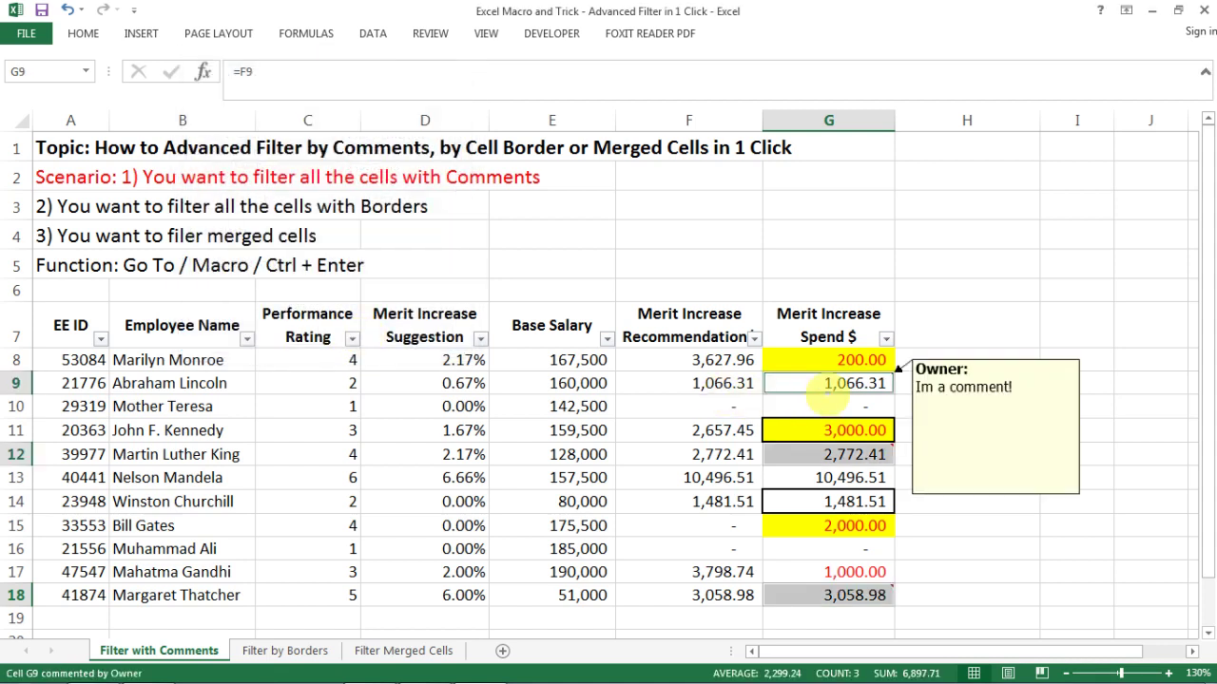
mouse_move(842, 597)
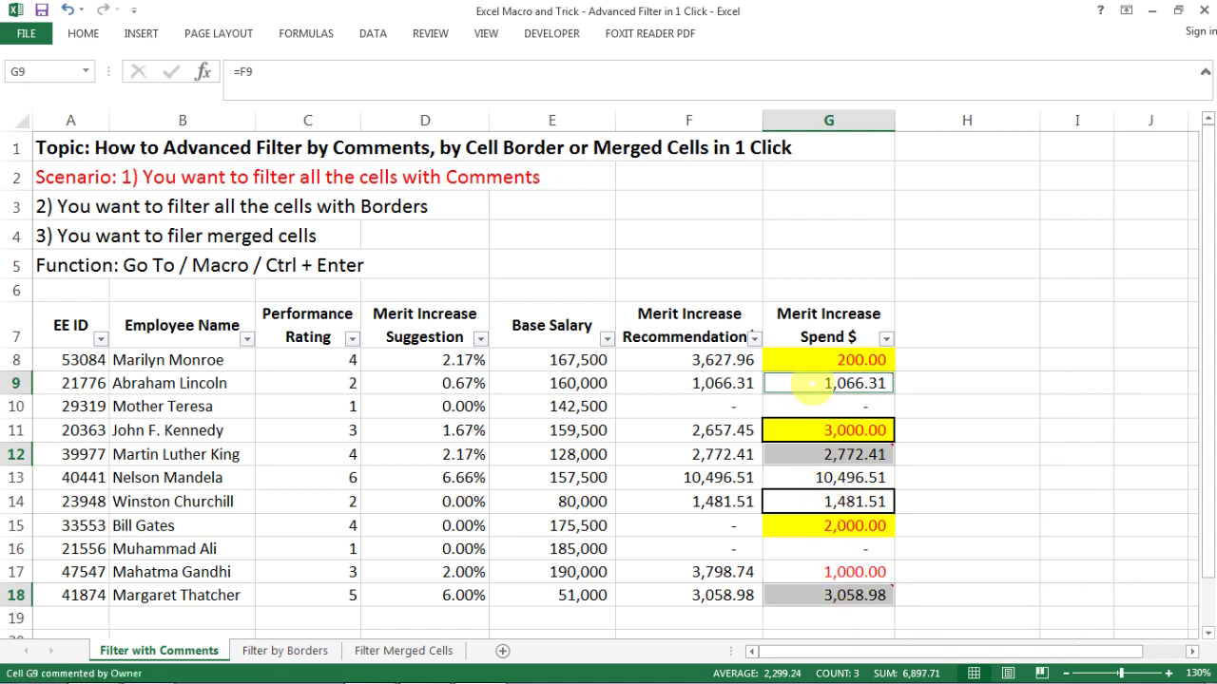
mouse_move(812, 383)
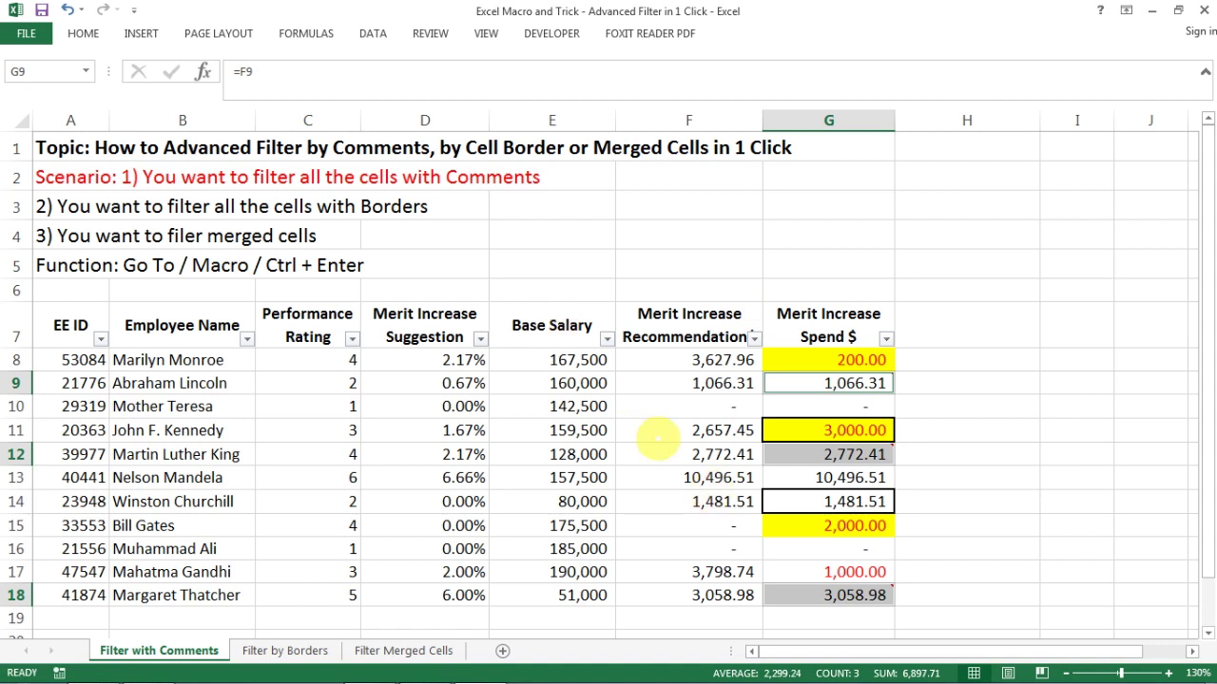
- Reselect the commented cells from F11 through Go To with the Comments option and fill them with Gold, Accent 4
left_click(658, 437)
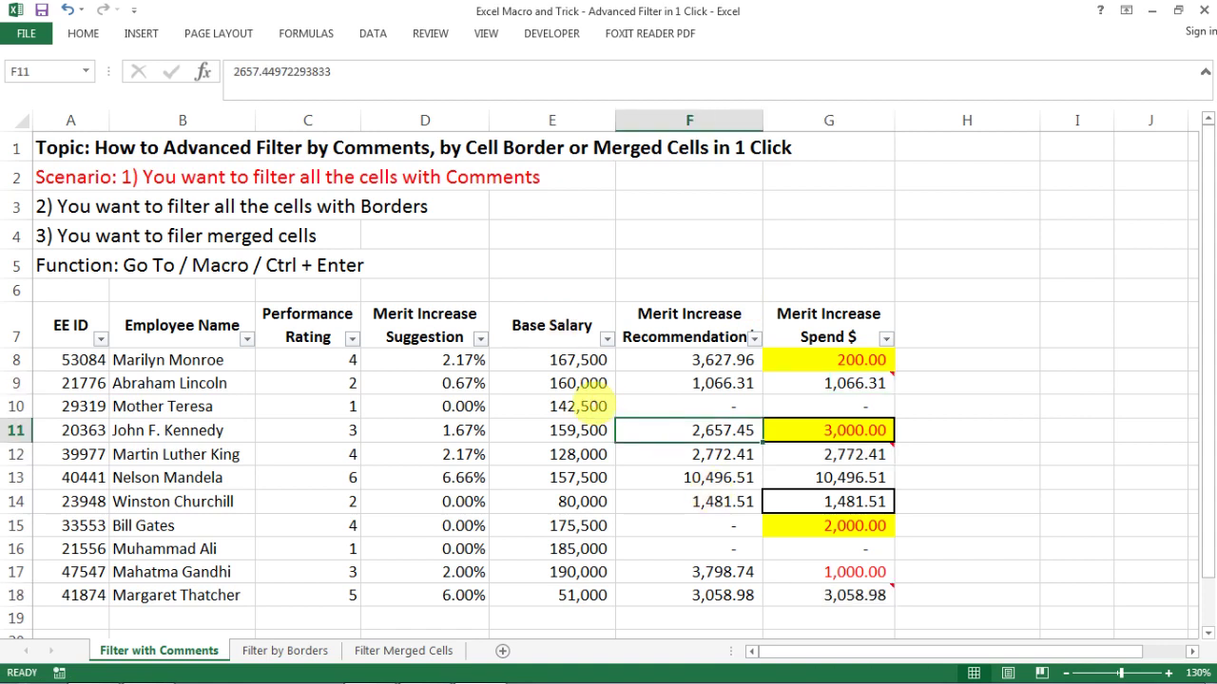
key("ctrl+g")
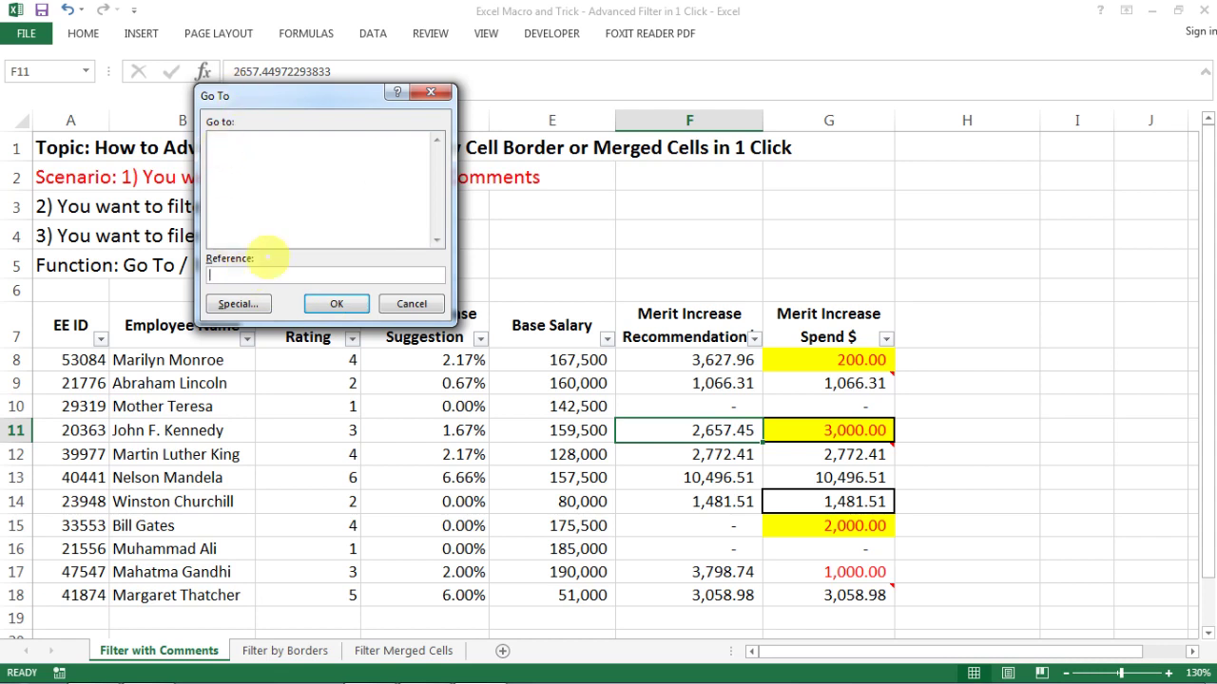
left_click(237, 304)
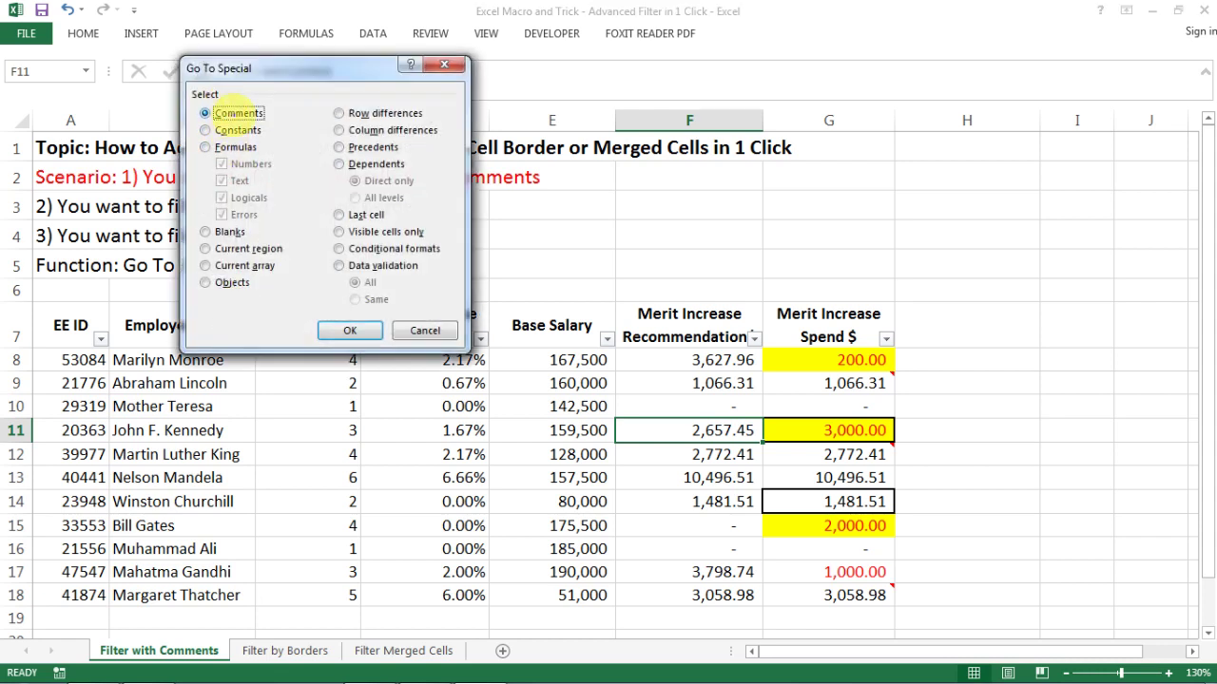
left_click(349, 331)
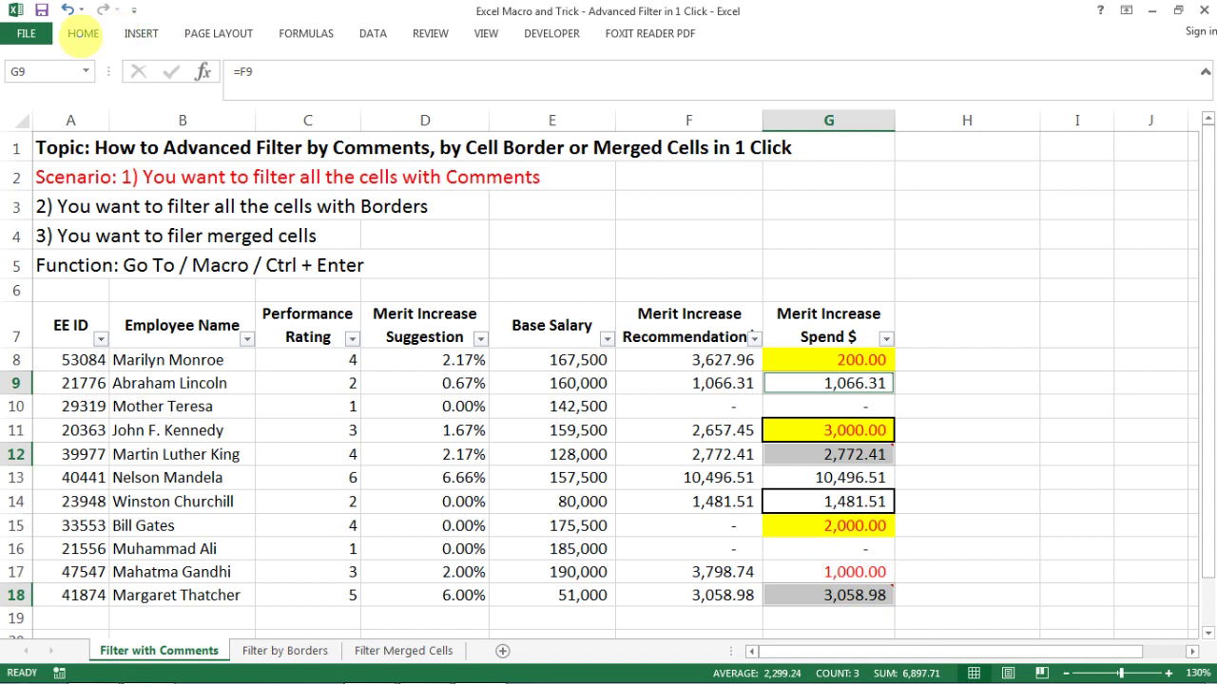
left_click(81, 35)
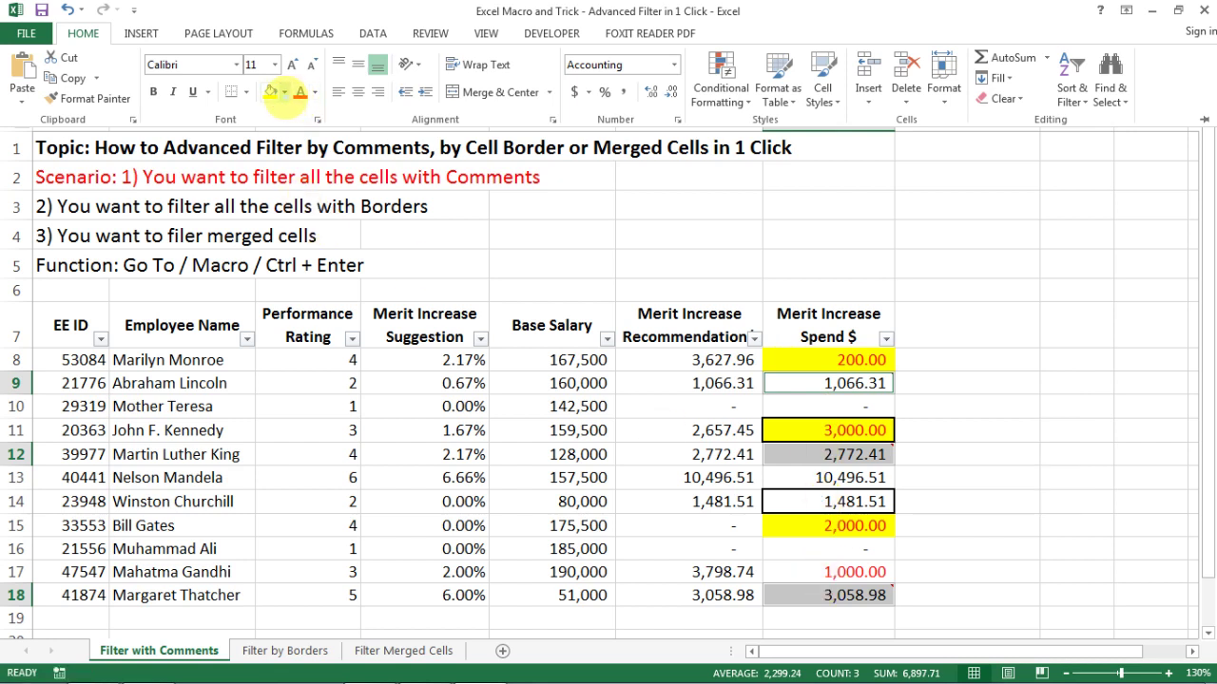
left_click(284, 92)
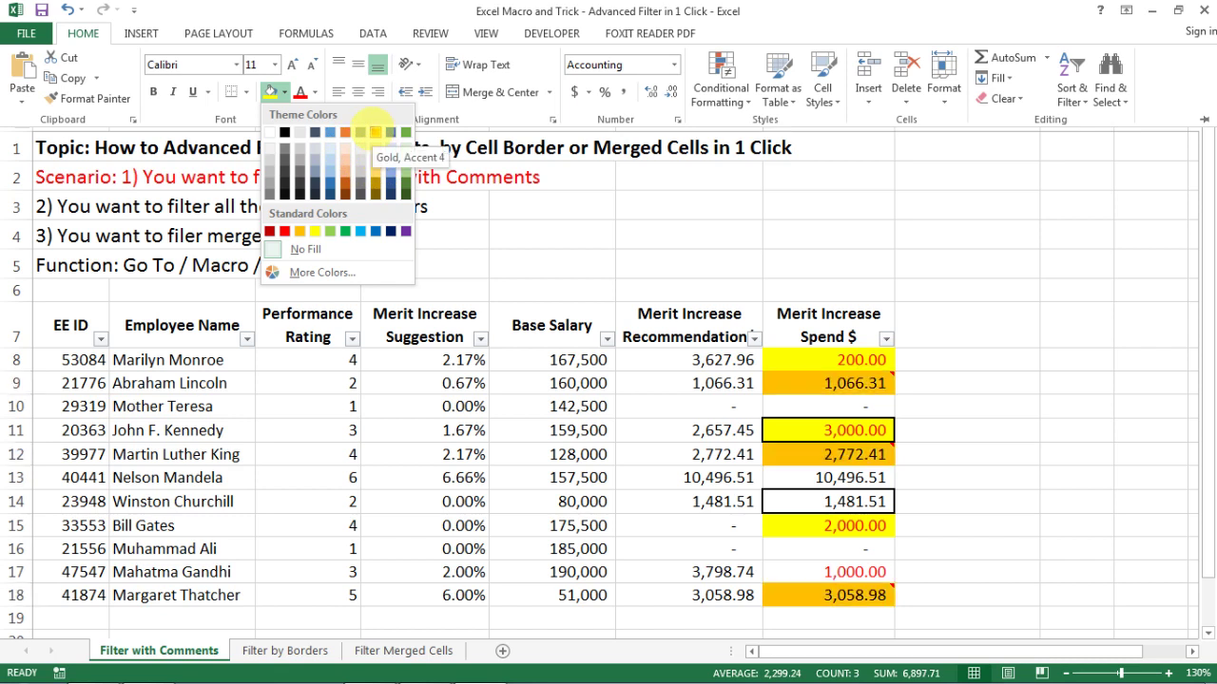
left_click(376, 132)
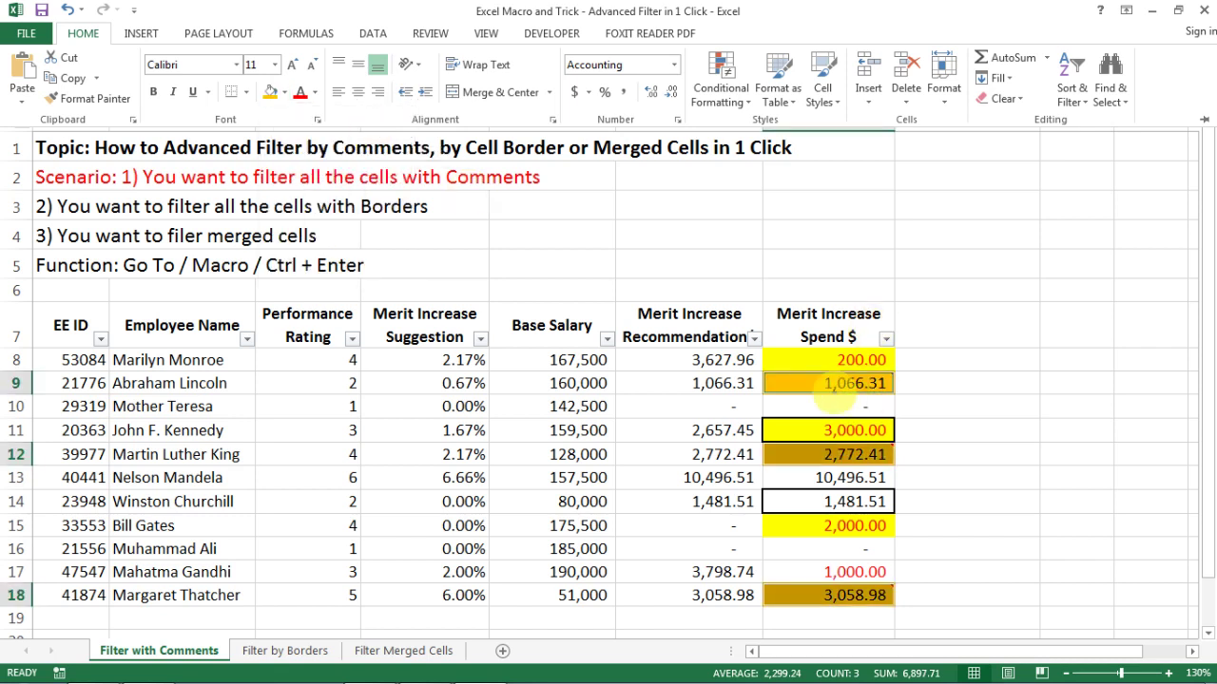
- Filter the Merit Increase Spend $ column by the gold cell color and check the commented cells
left_click(885, 339)
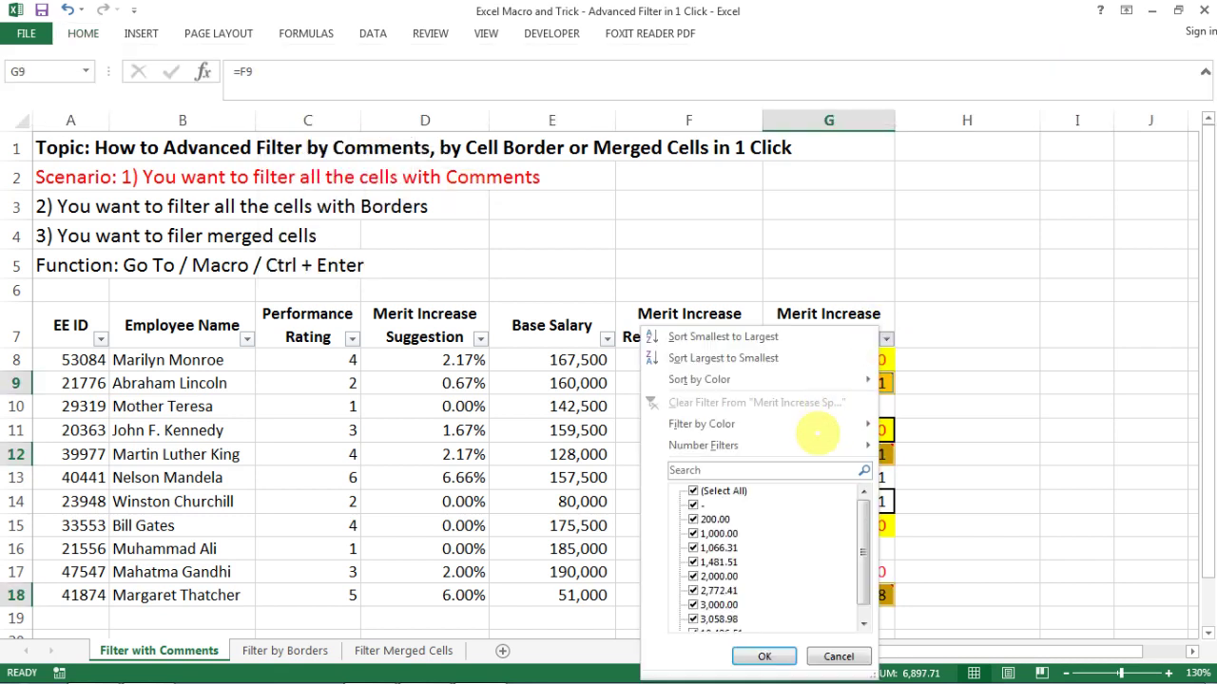
mouse_move(851, 424)
left_click(927, 448)
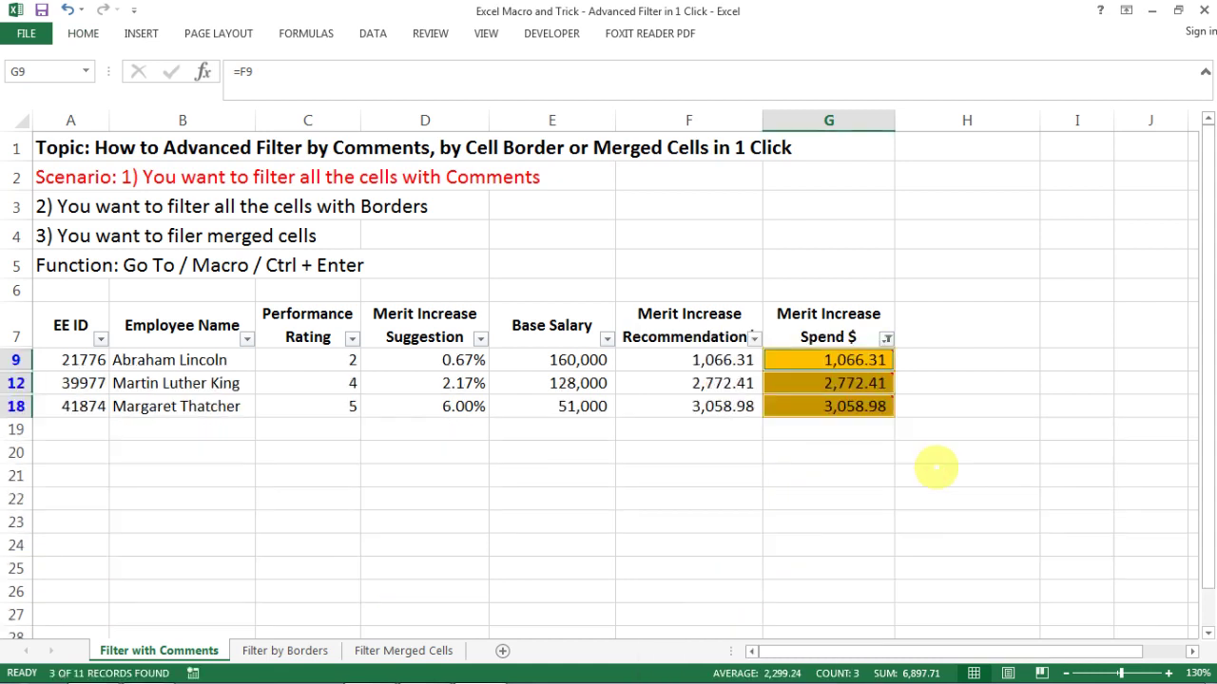
left_click(860, 383)
left_click(879, 430)
left_click(841, 360)
left_click(860, 383)
left_click(860, 406)
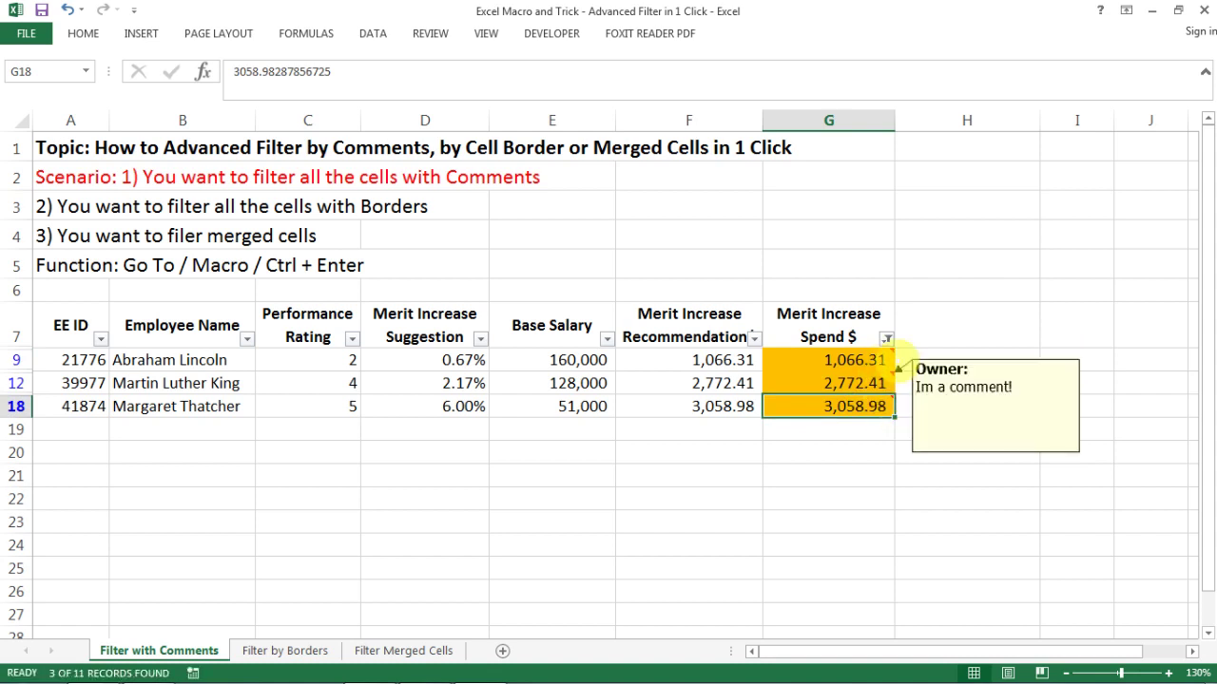
left_click_drag(818, 361, 823, 405)
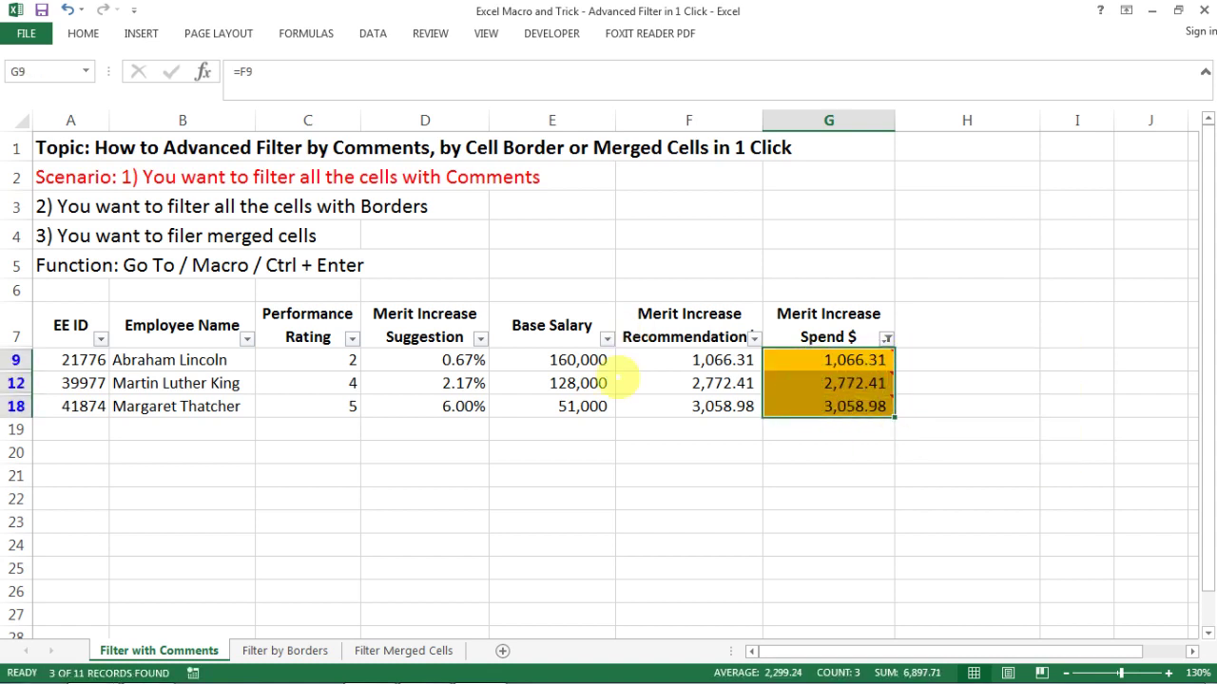
- Clear the color filter from the Merit Increase Spend $ column and check the gold commented cells among all rows
left_click(884, 339)
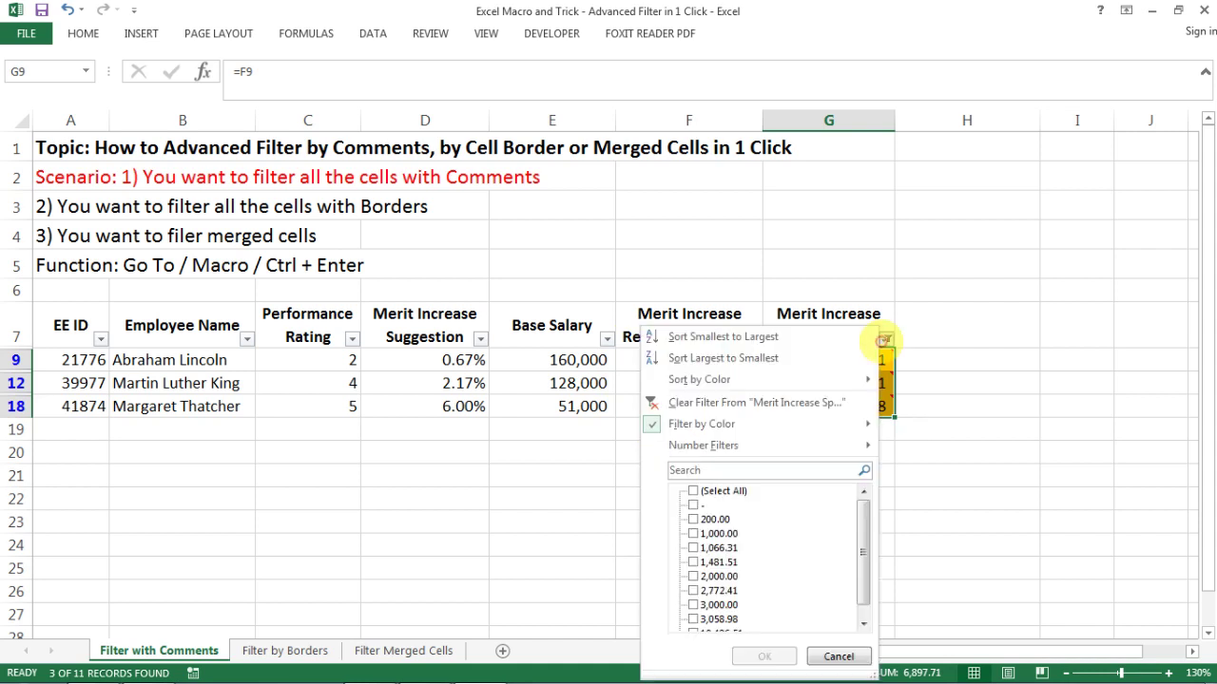
left_click(885, 339)
left_click(883, 339)
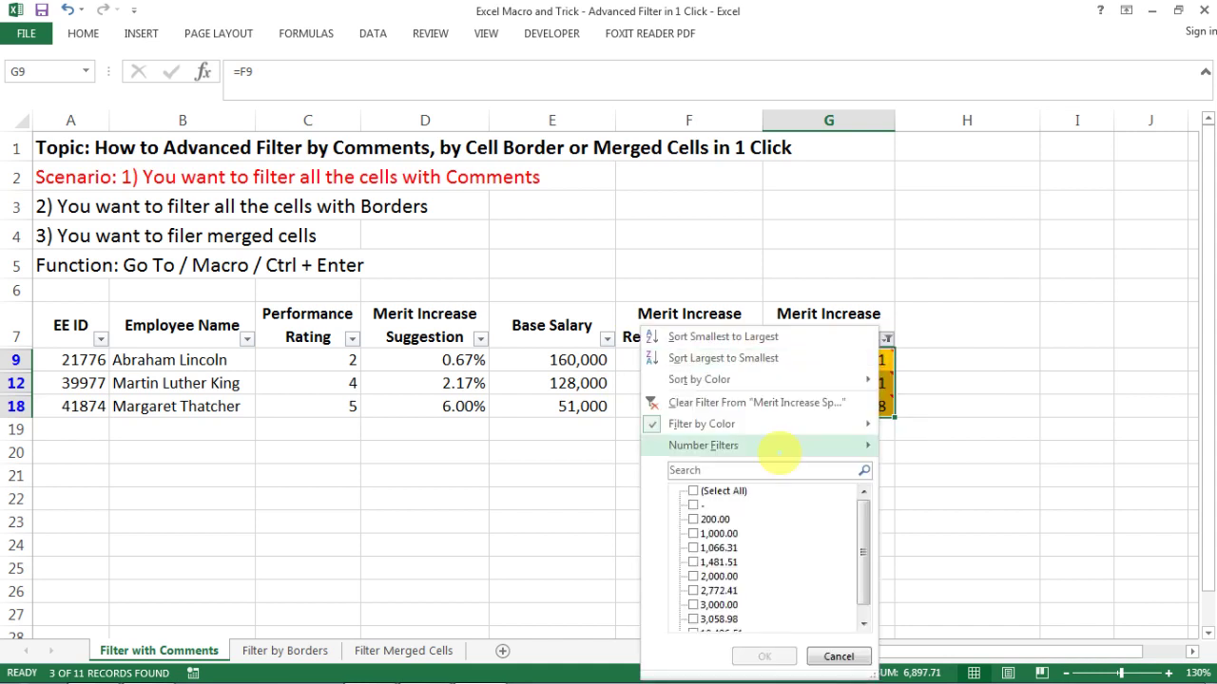
left_click(763, 656)
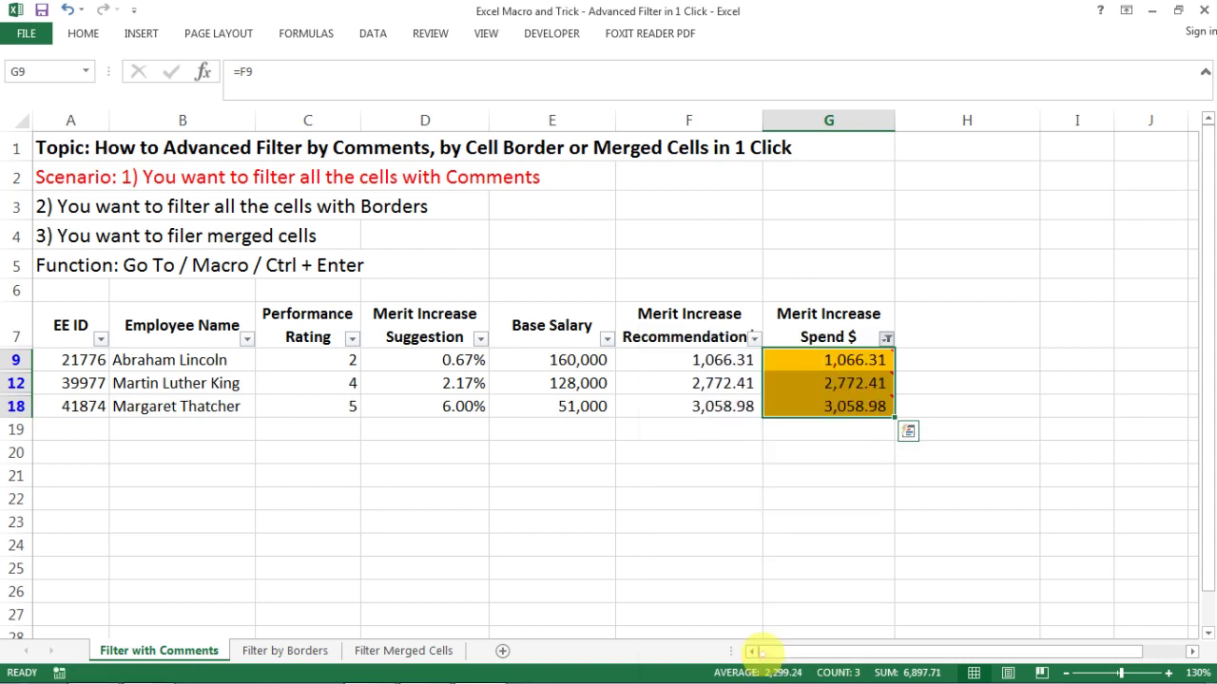
mouse_move(825, 384)
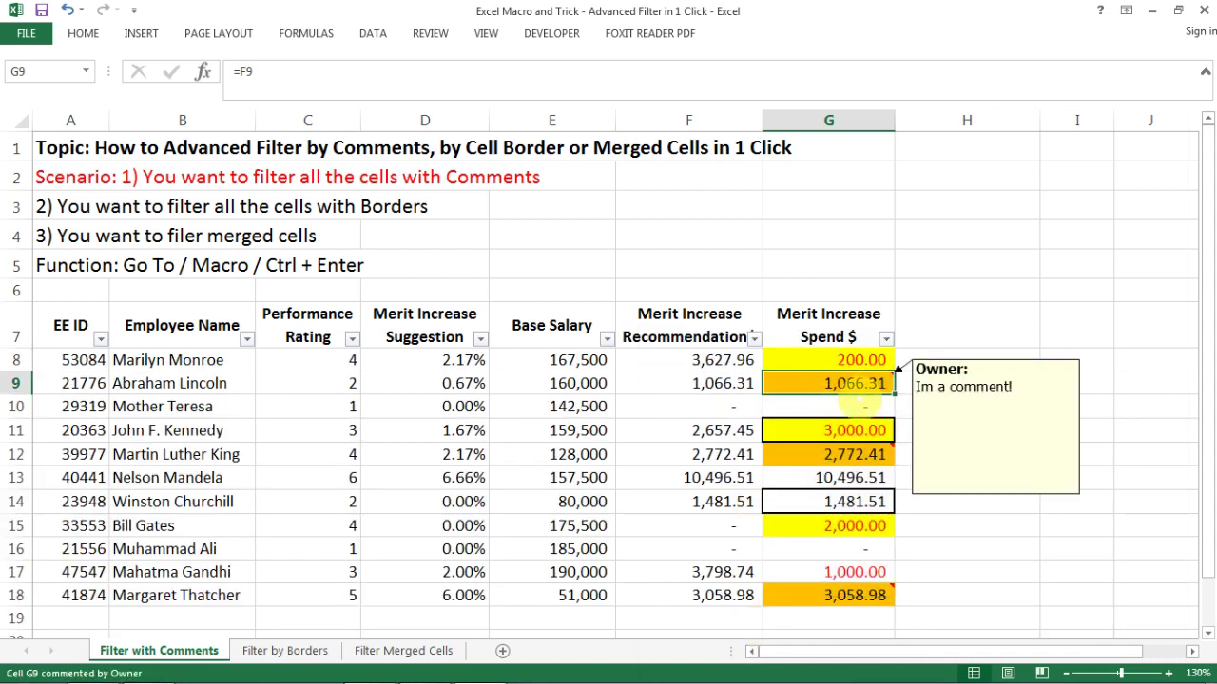
left_click(841, 455)
left_click(878, 544)
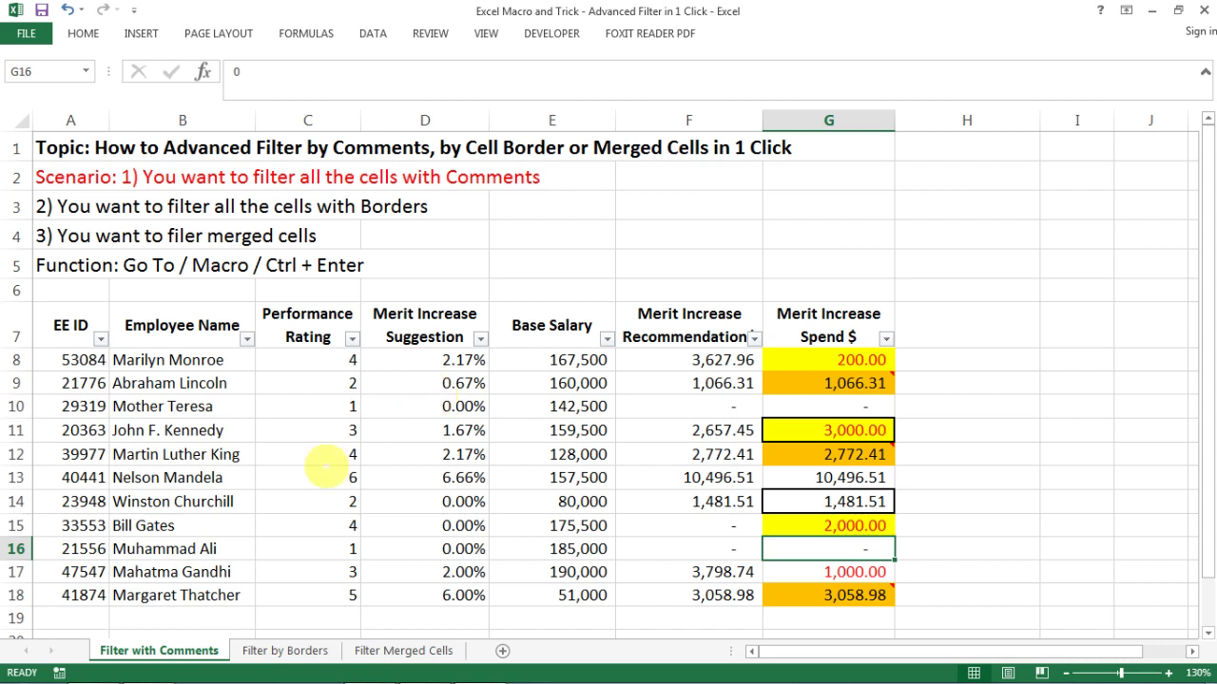
- Switch to the Filter by Borders sheet and turn on filtering for header row 7
left_click(283, 652)
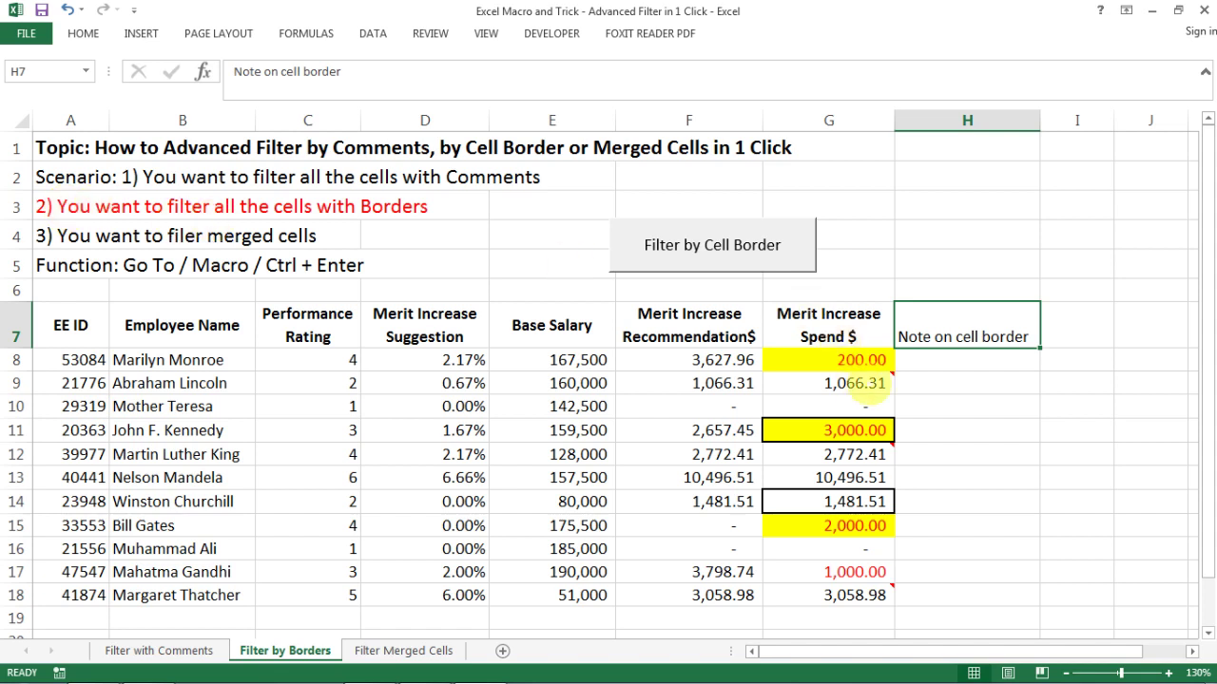
left_click(851, 359)
left_click(13, 333)
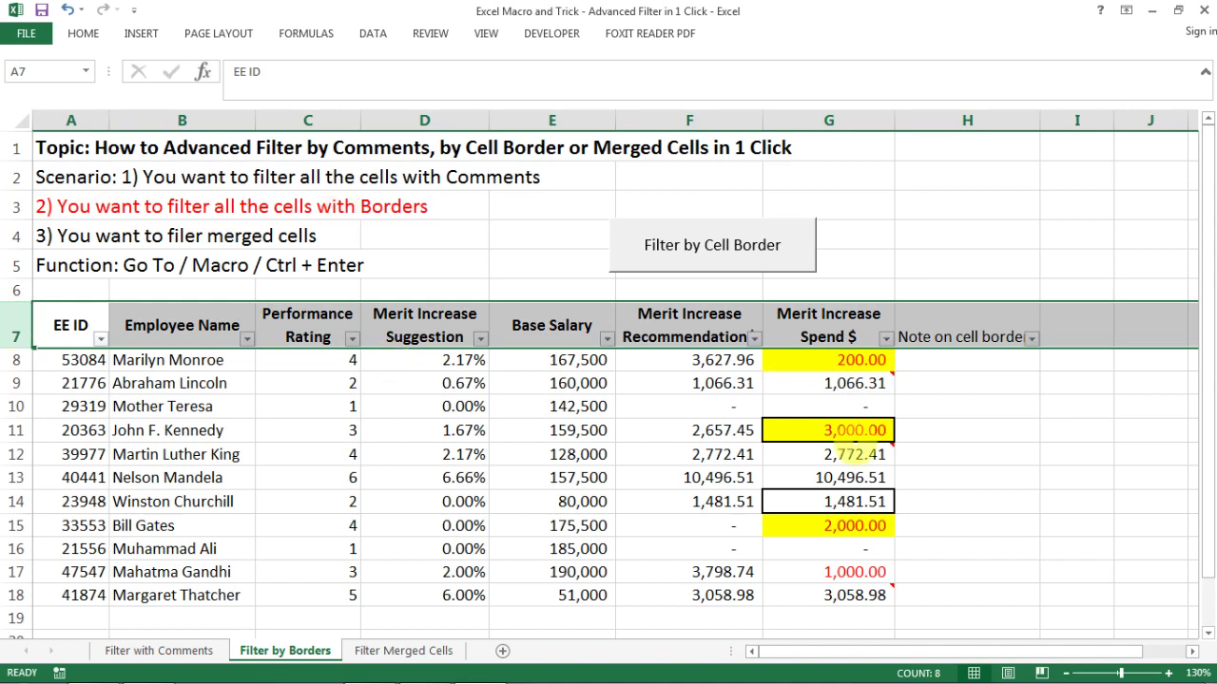
- Check the Merit Increase Spend $ filter options and examine the bordered cells G11 and G14
left_click(806, 323)
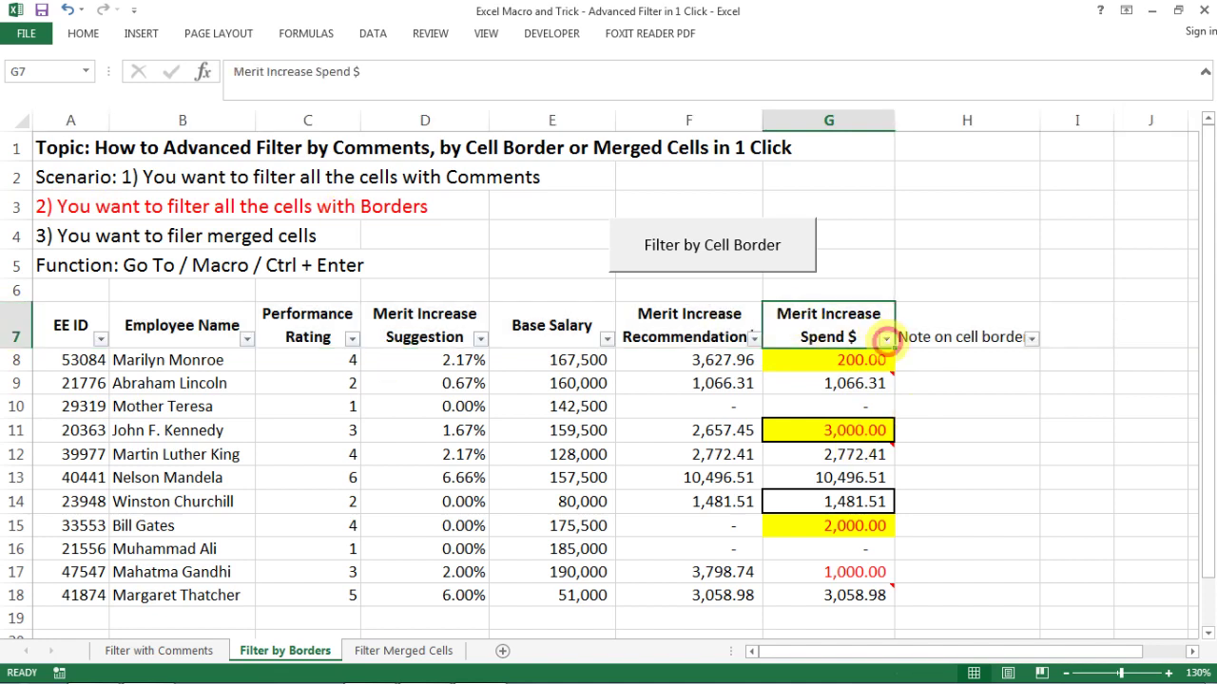
left_click(885, 338)
left_click(918, 483)
left_click(852, 428)
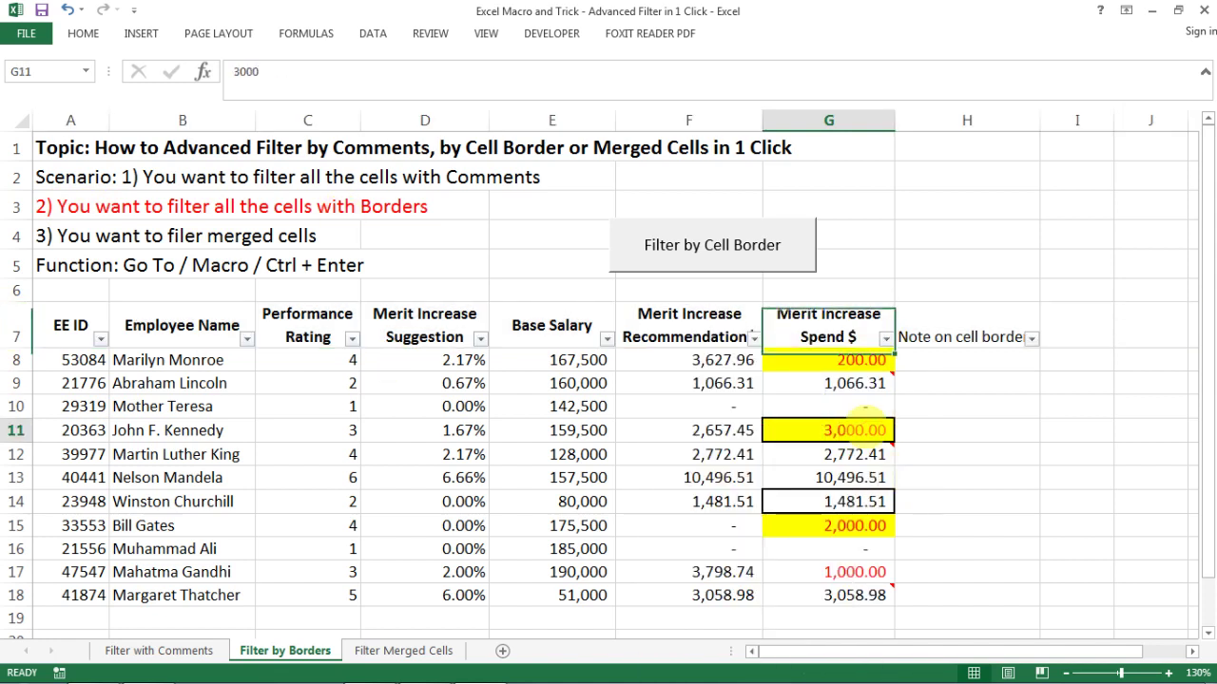
left_click(852, 501)
left_click(852, 429)
left_click(853, 501)
left_click(853, 430)
- Look over the Merit Increase Spend $ cells G8 to G17 and select H8 in the Note on cell border column
left_click(819, 360)
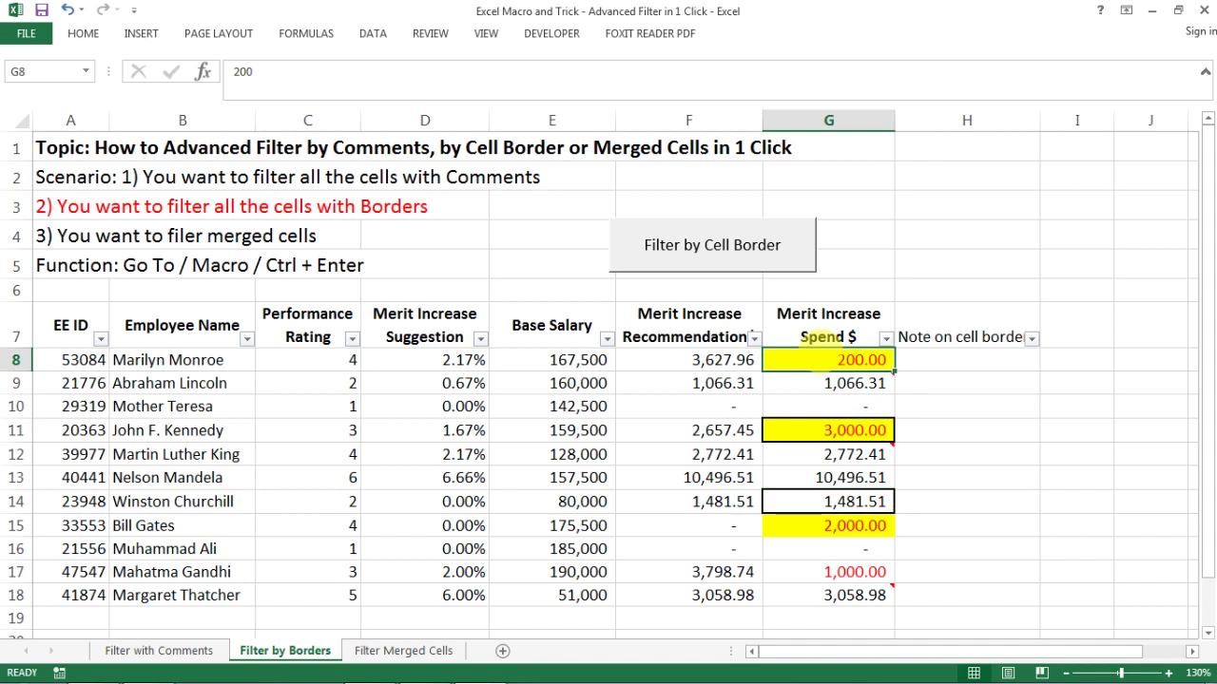
left_click(807, 332)
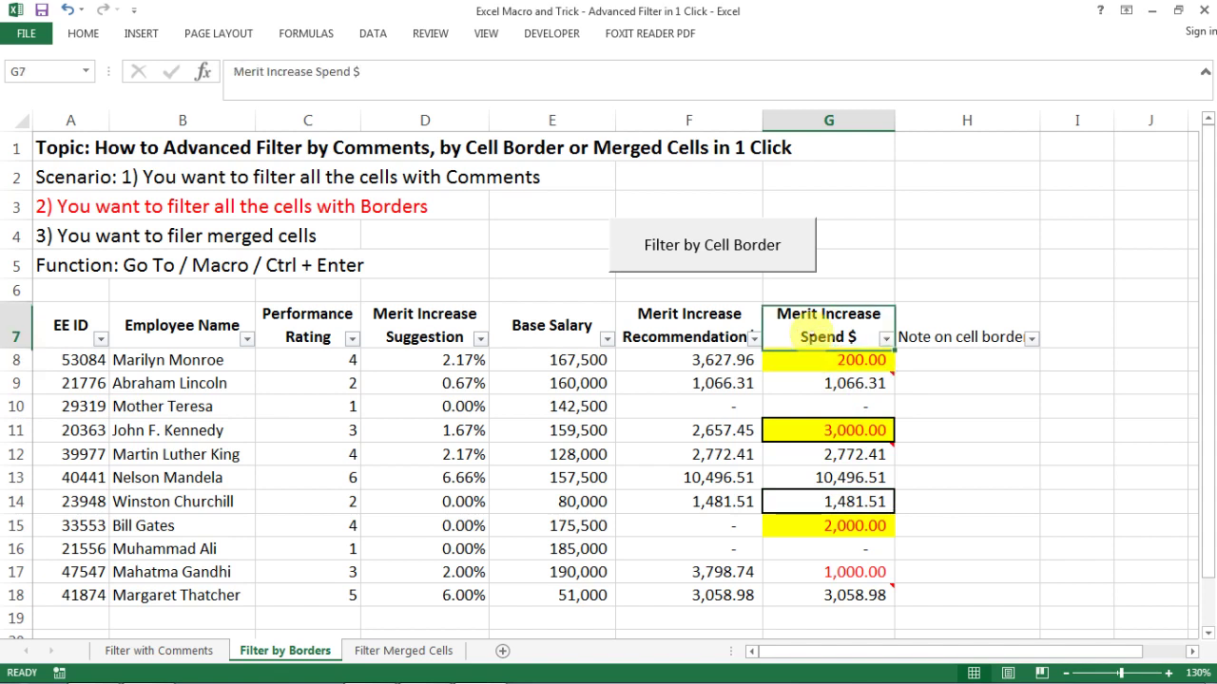
key("Down")
key("Up")
key("Right")
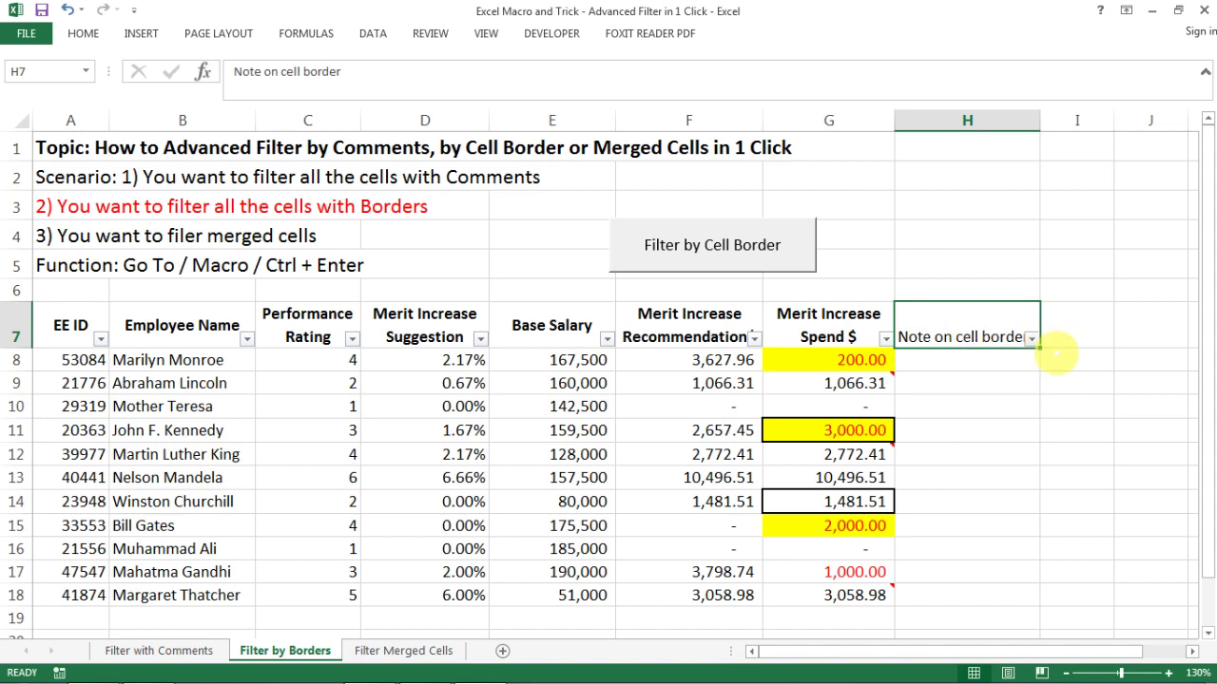
key("Down")
key("Left")
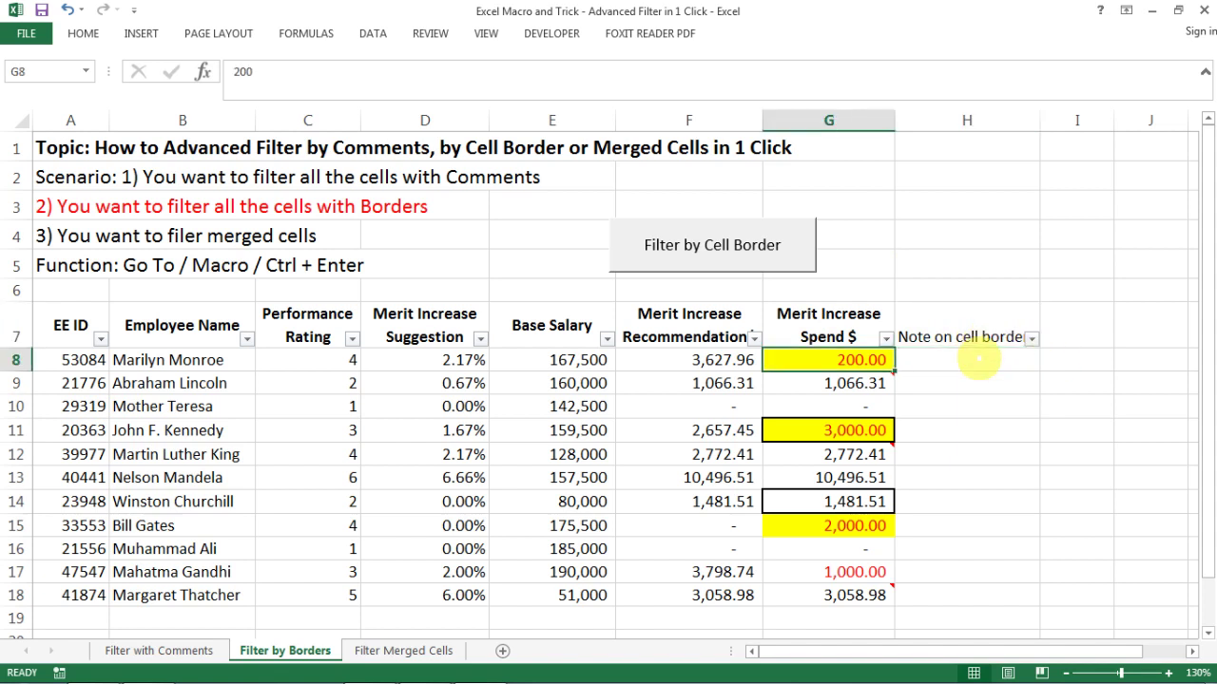
key("shift+Down")
key("shift+Down")
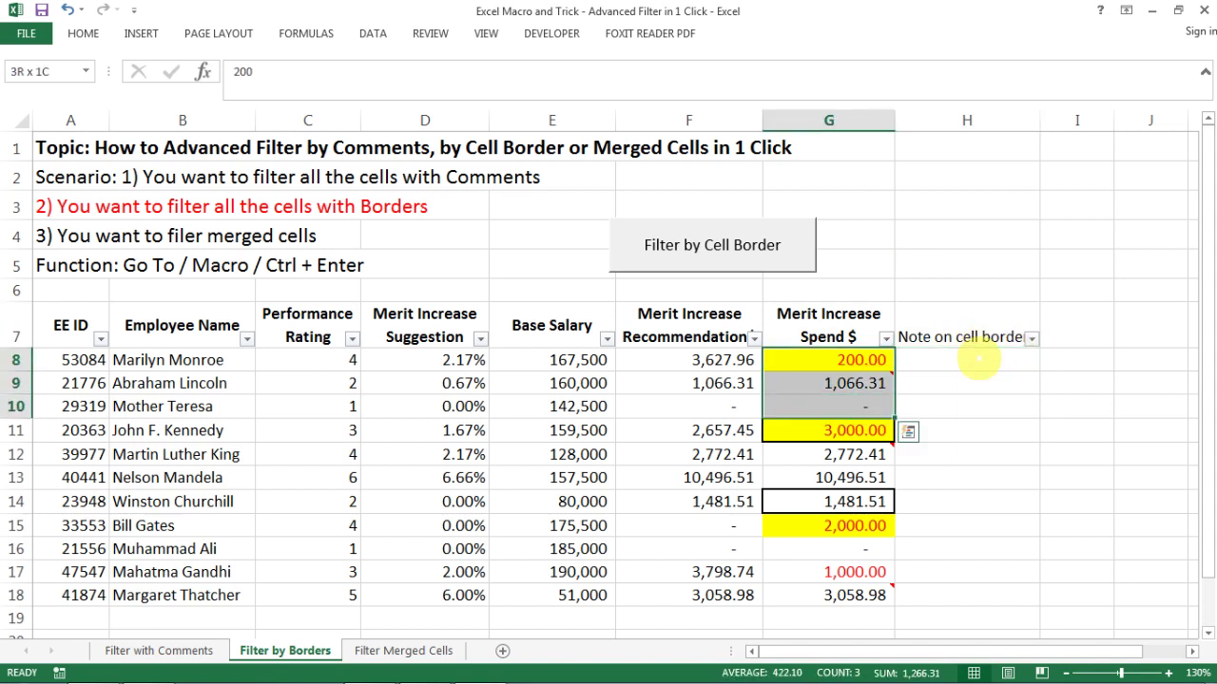
key("shift+Down")
key("shift+Down")
key("shift+Down")
key("shift+Down")
key("shift+Down")
key("shift+Down")
key("shift+Down")
key("shift+Down")
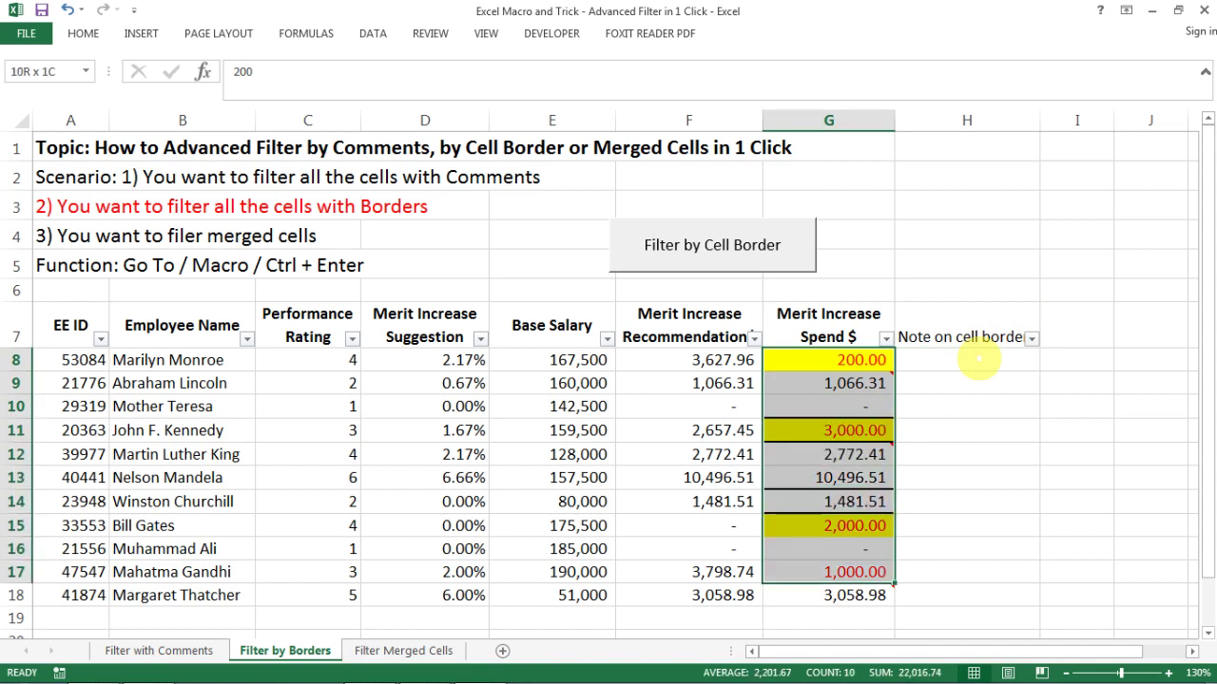
left_click(979, 359)
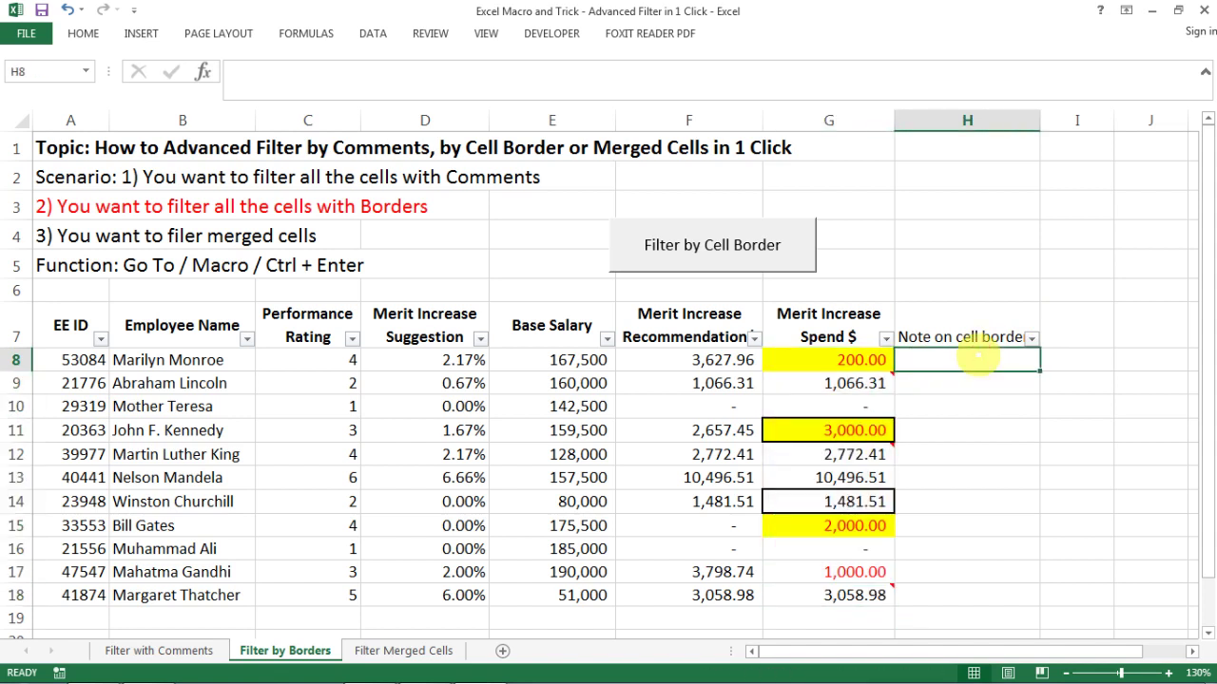
- Step through the Merit Increase Spend $ and Note on cell border cells in rows 8 to 11
key("Left")
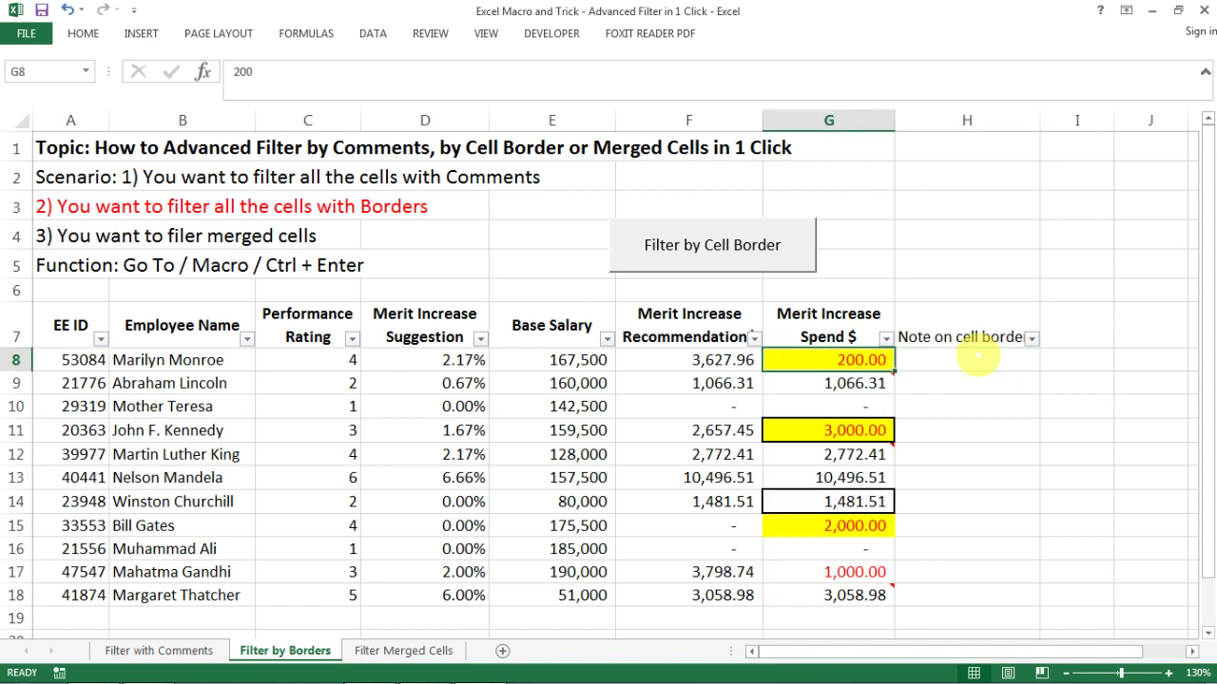
key("Right")
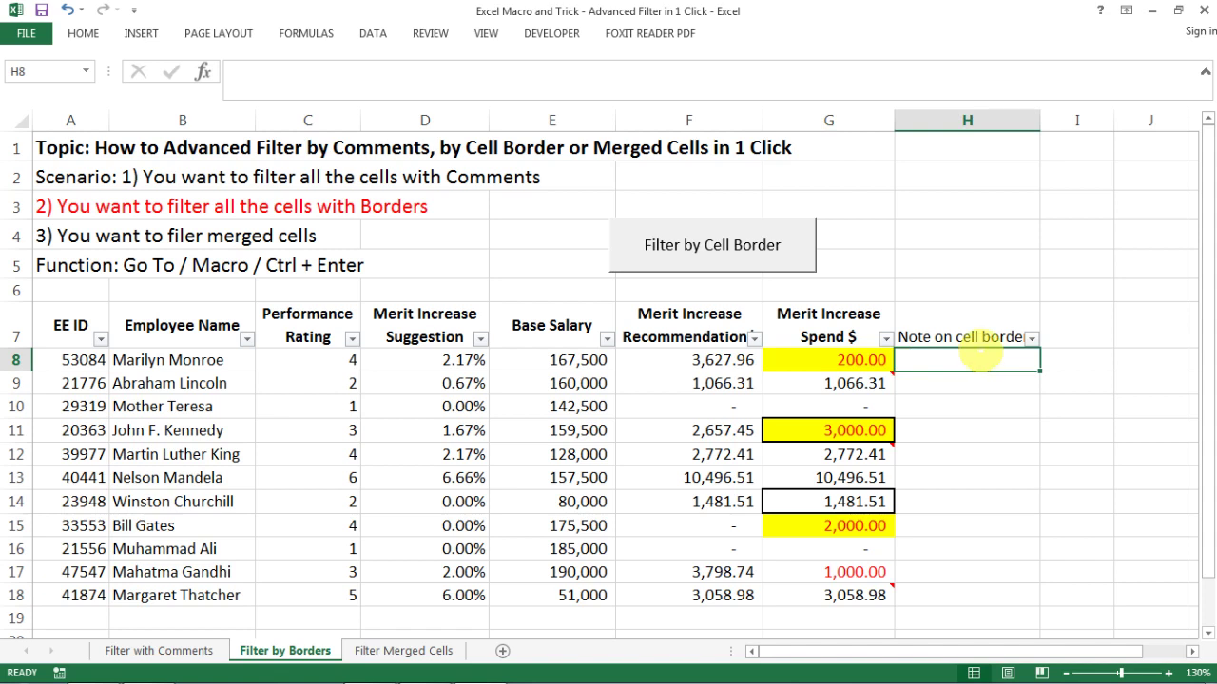
key("Down")
key("Down")
key("Left")
key("Up")
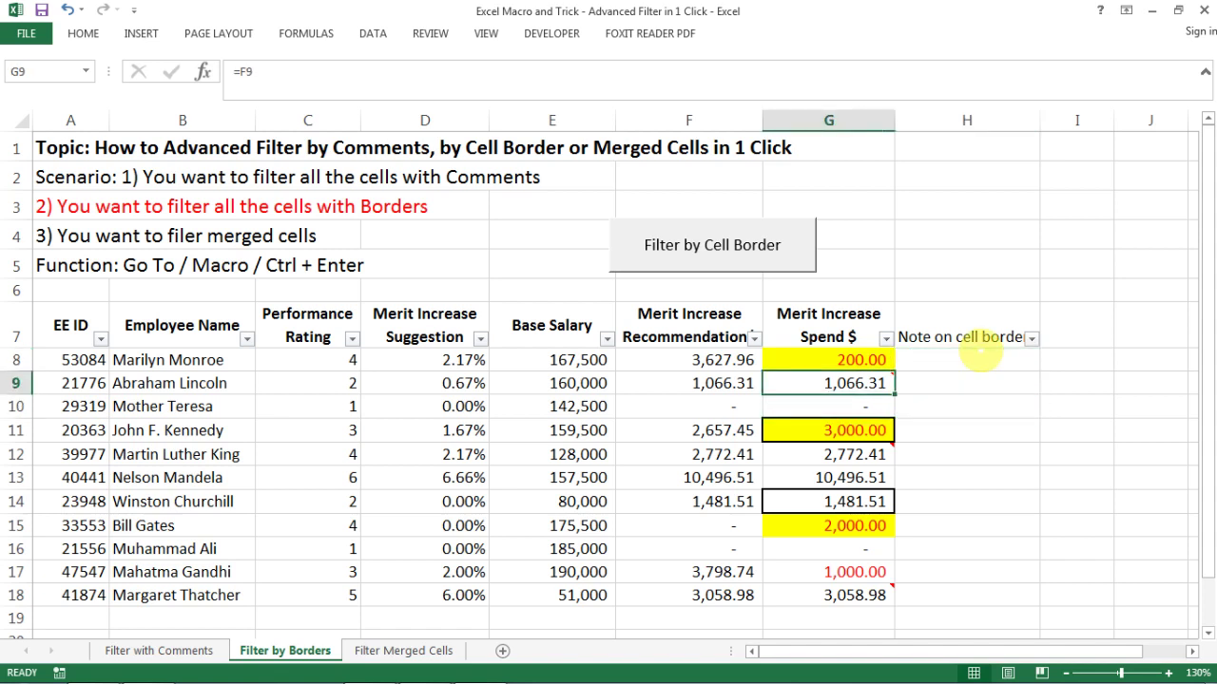
key("Right")
key("Down")
key("Left")
key("Right")
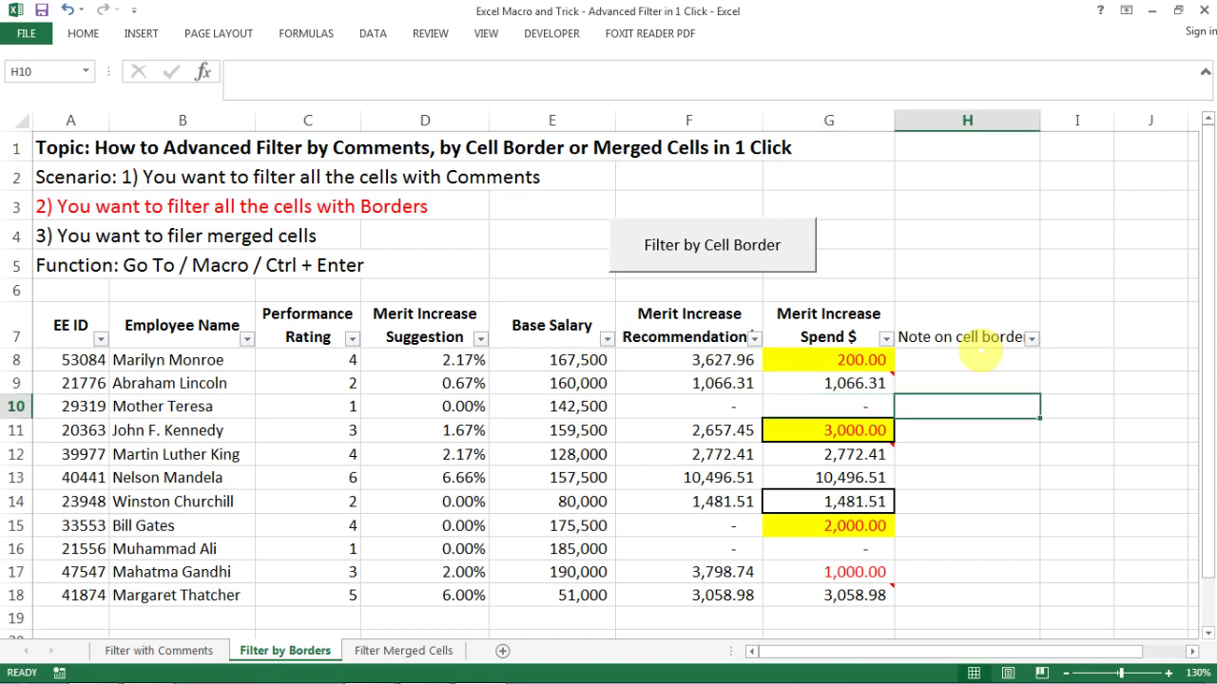
key("Down")
key("Up")
key("Down")
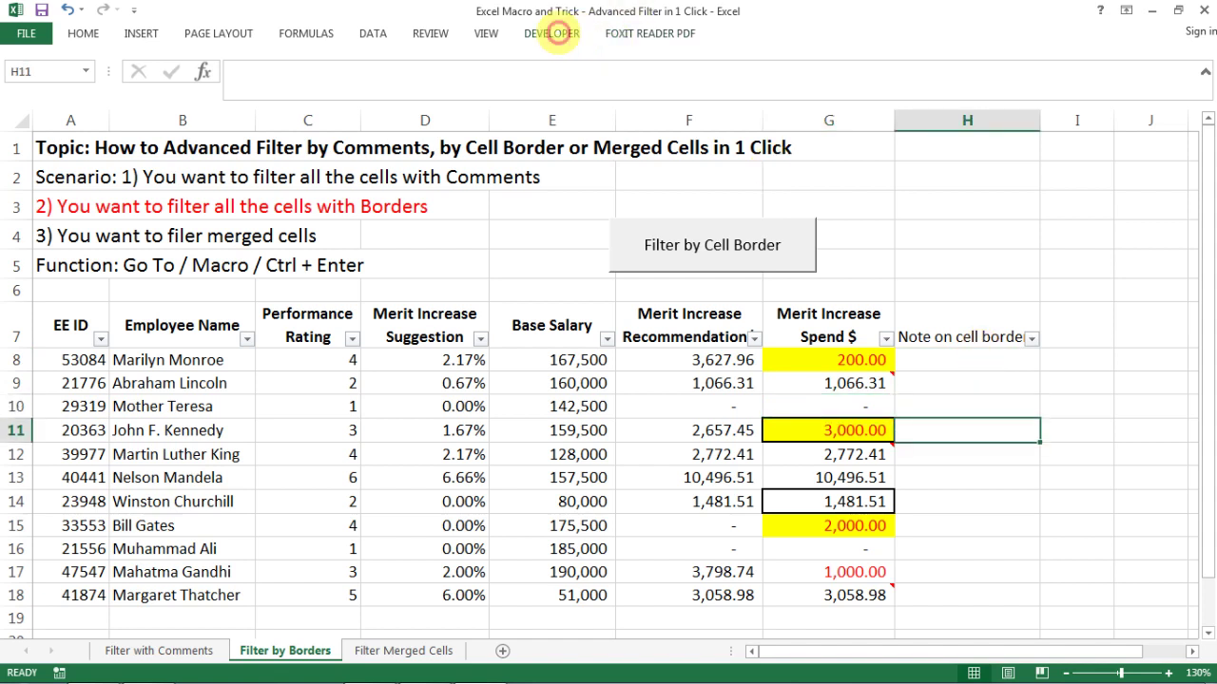
- Open the FilterbyBorder macro code in the Visual Basic editor and arrange its window beside columns G and H
left_click(551, 33)
left_click(24, 94)
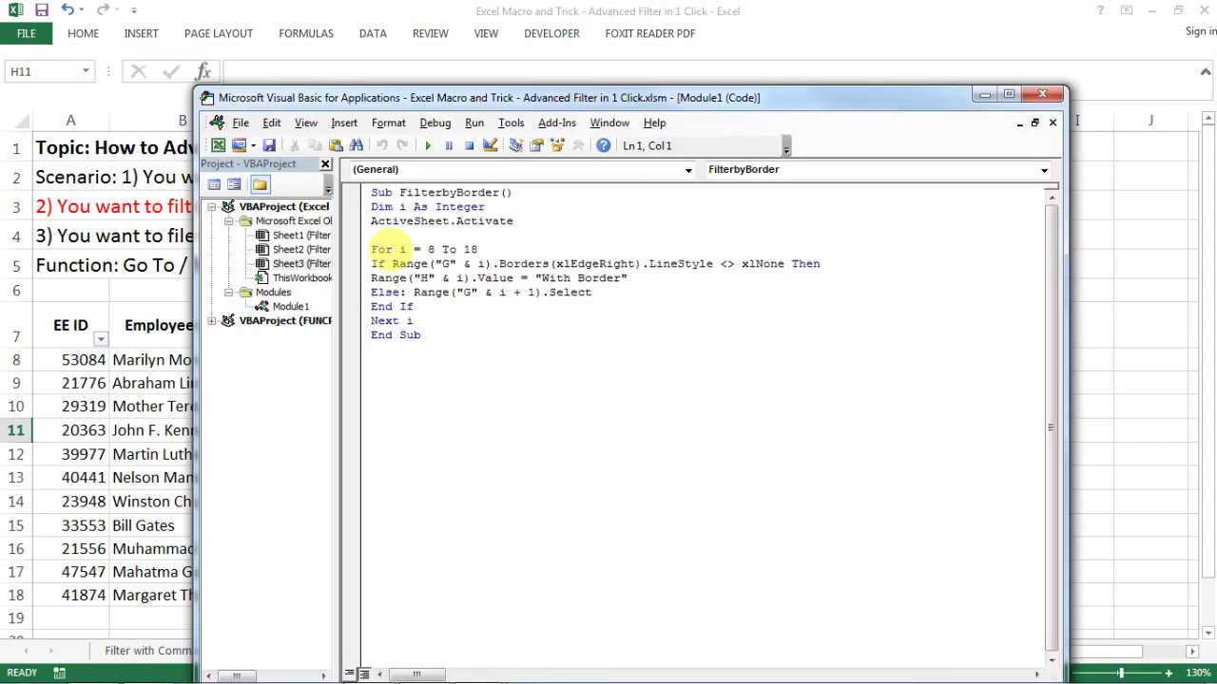
left_click_drag(504, 95, 286, 79)
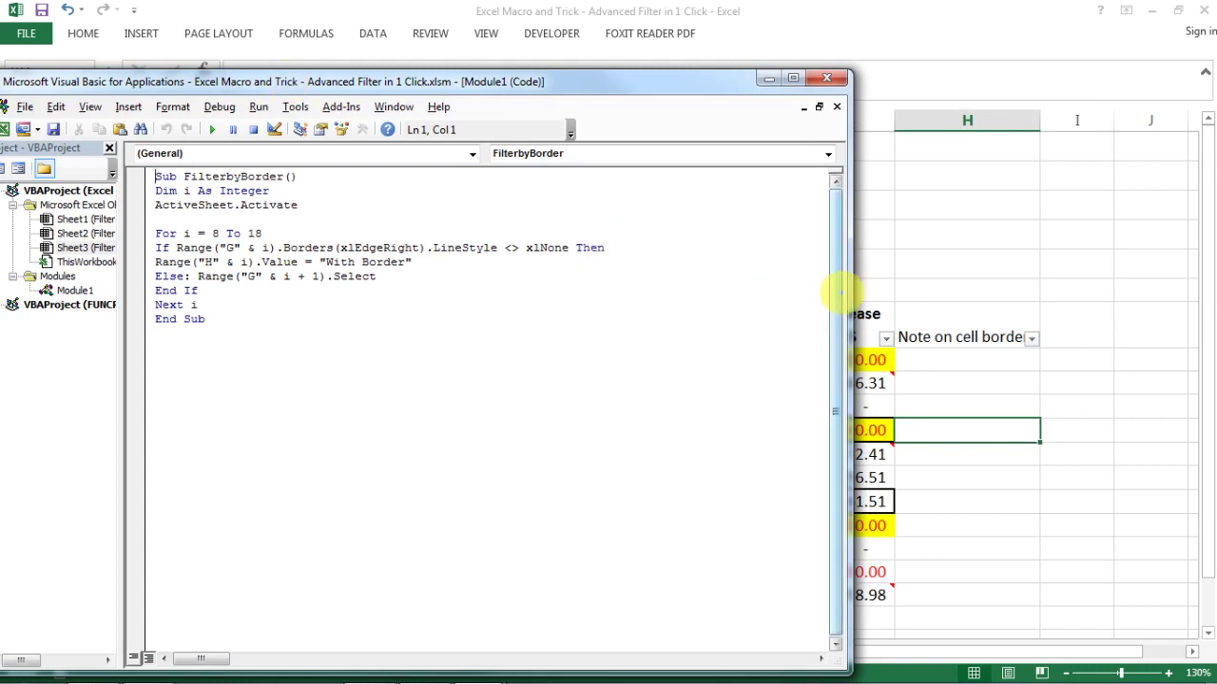
left_click_drag(852, 291, 709, 291)
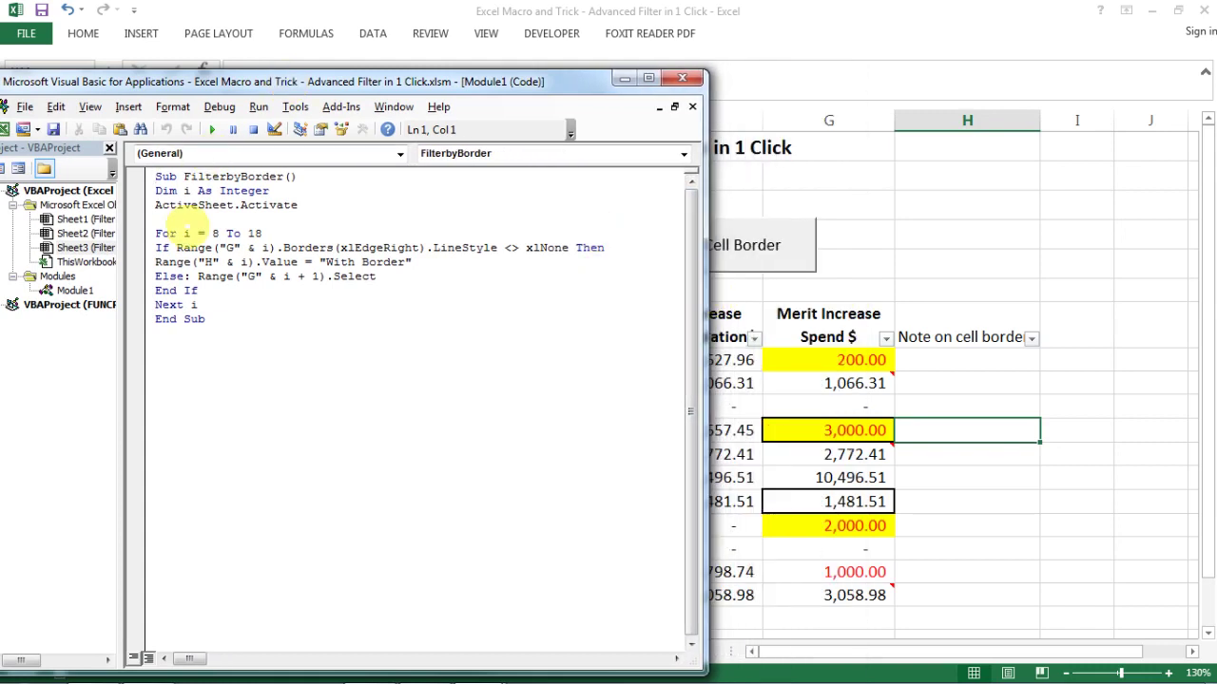
left_click(161, 232)
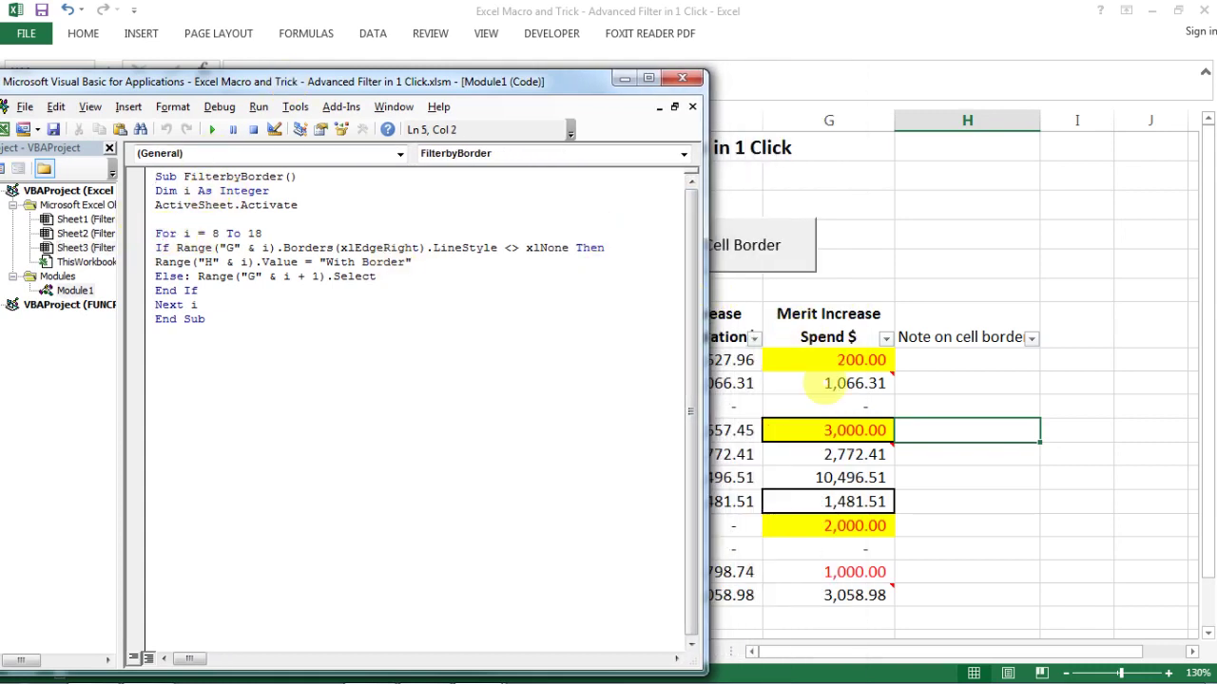
- Select the data range A8:G18, review the FilterbyBorder loop for rows 8 to 18 against it, and close the code editor
left_click_drag(543, 82, 953, 73)
left_click_drag(49, 361, 837, 594)
key("alt+F11")
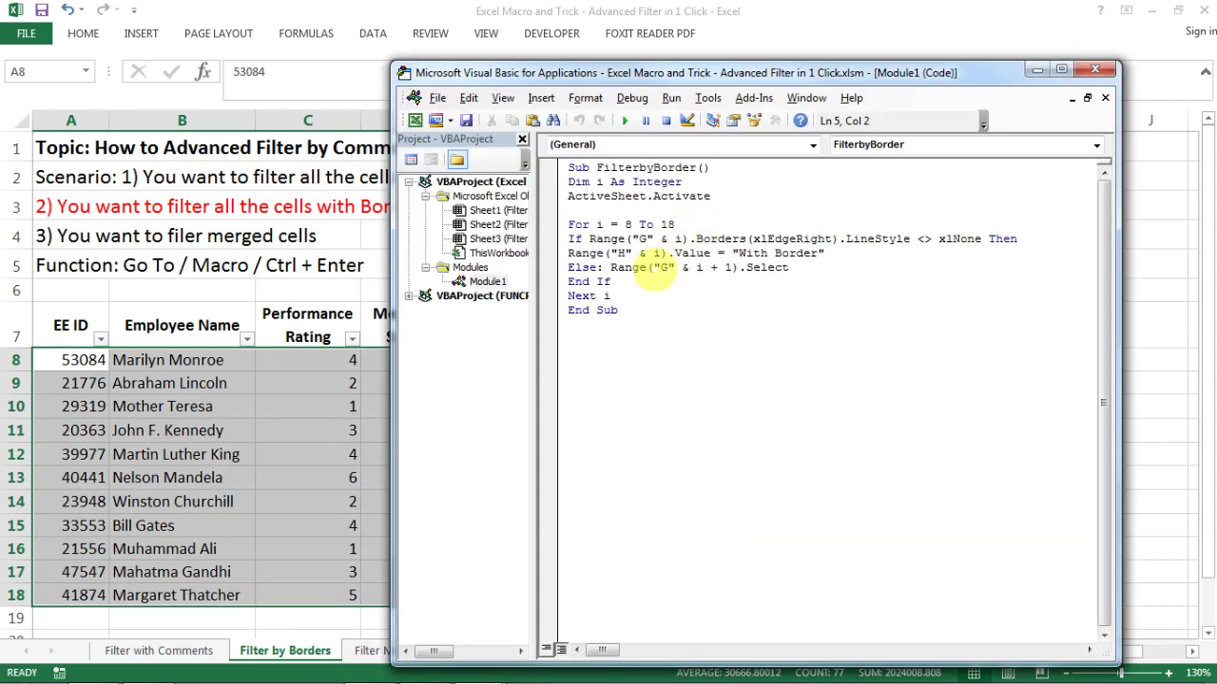
left_click_drag(706, 67, 296, 63)
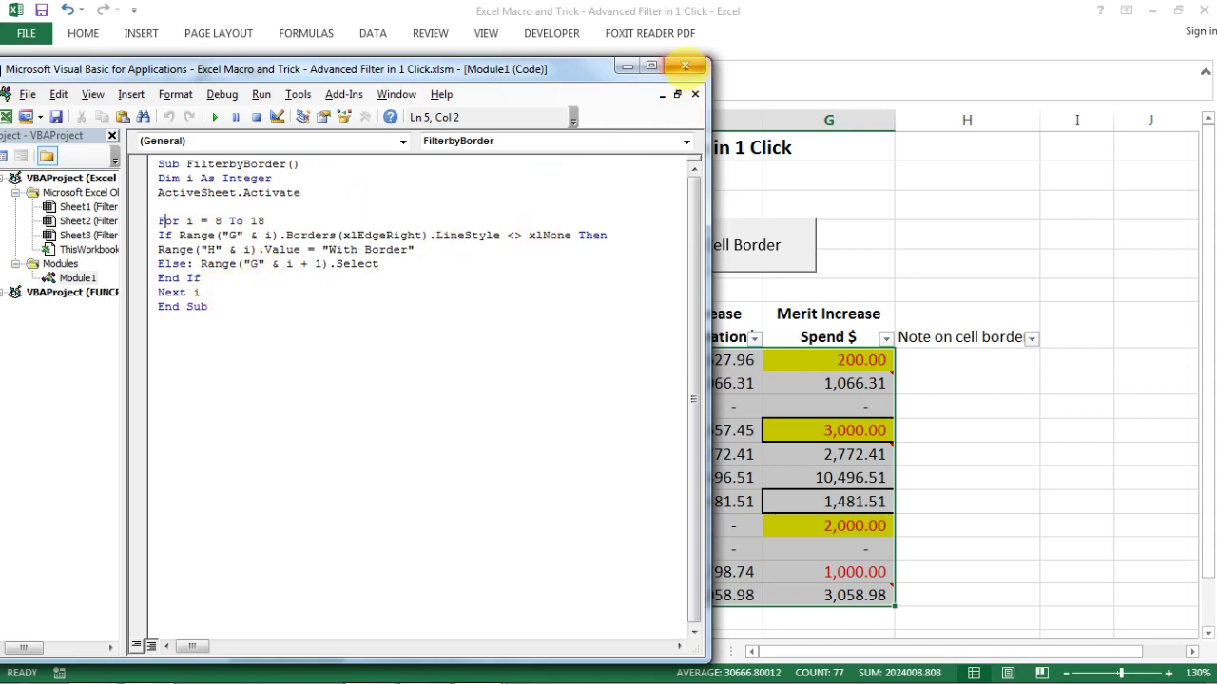
left_click(684, 65)
- Assign the FilterbyBorder macro to the Filter by Cell Border button
right_click(733, 245)
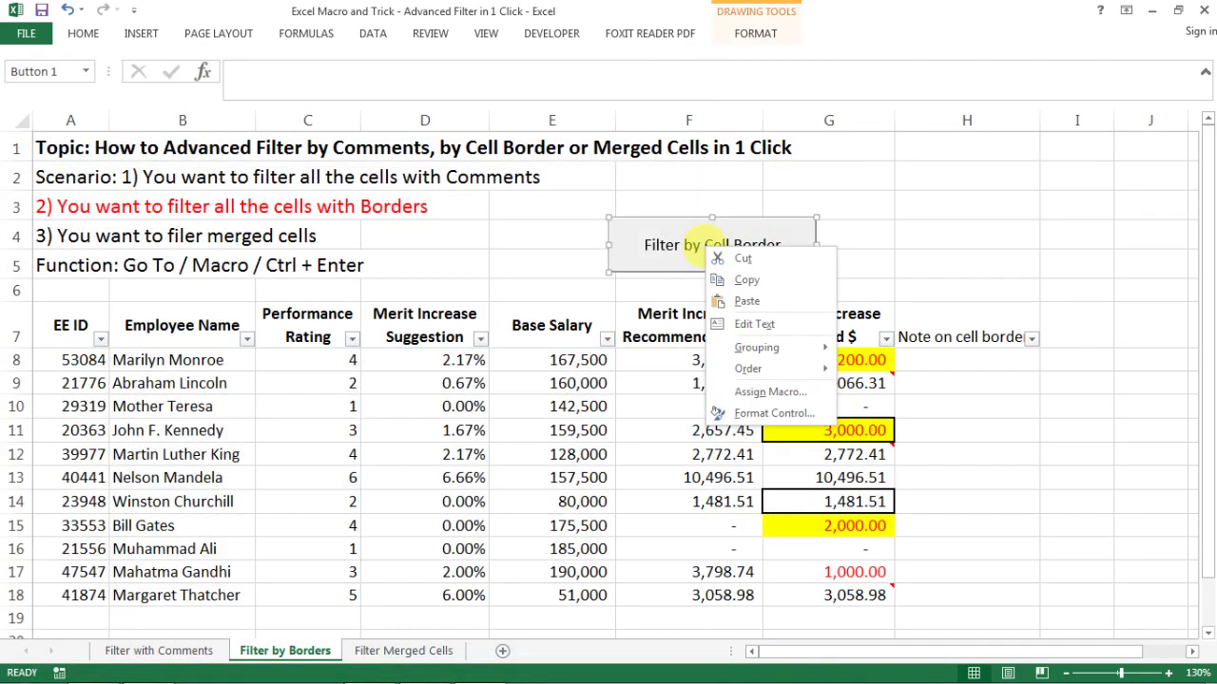
left_click(765, 390)
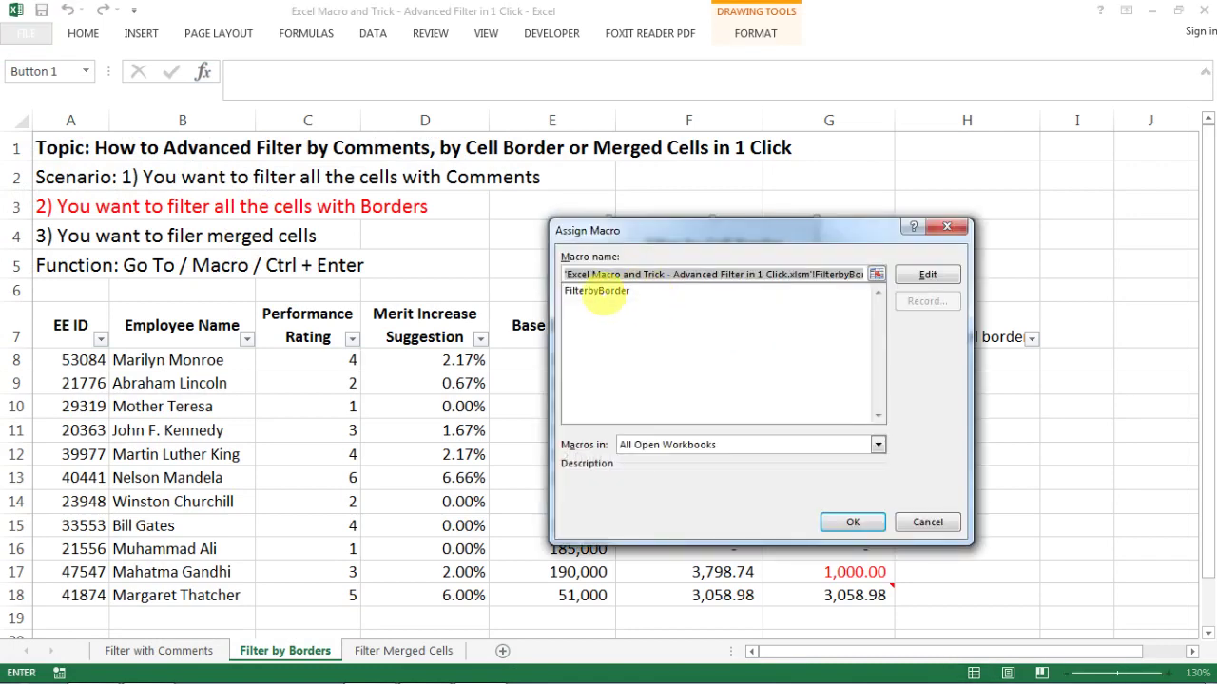
left_click(618, 291)
left_click(836, 524)
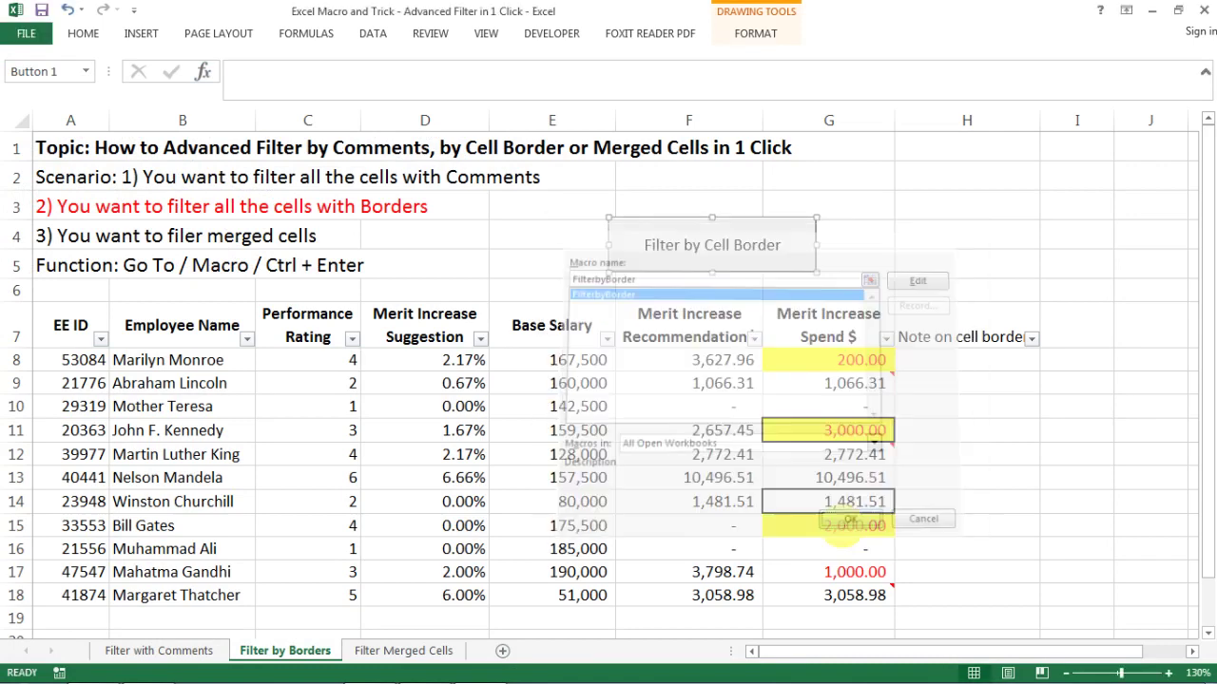
left_click(872, 266)
- Run the macro from the Filter by Cell Border button and check the notes in H11 and H14
left_click(701, 250)
left_click(981, 433)
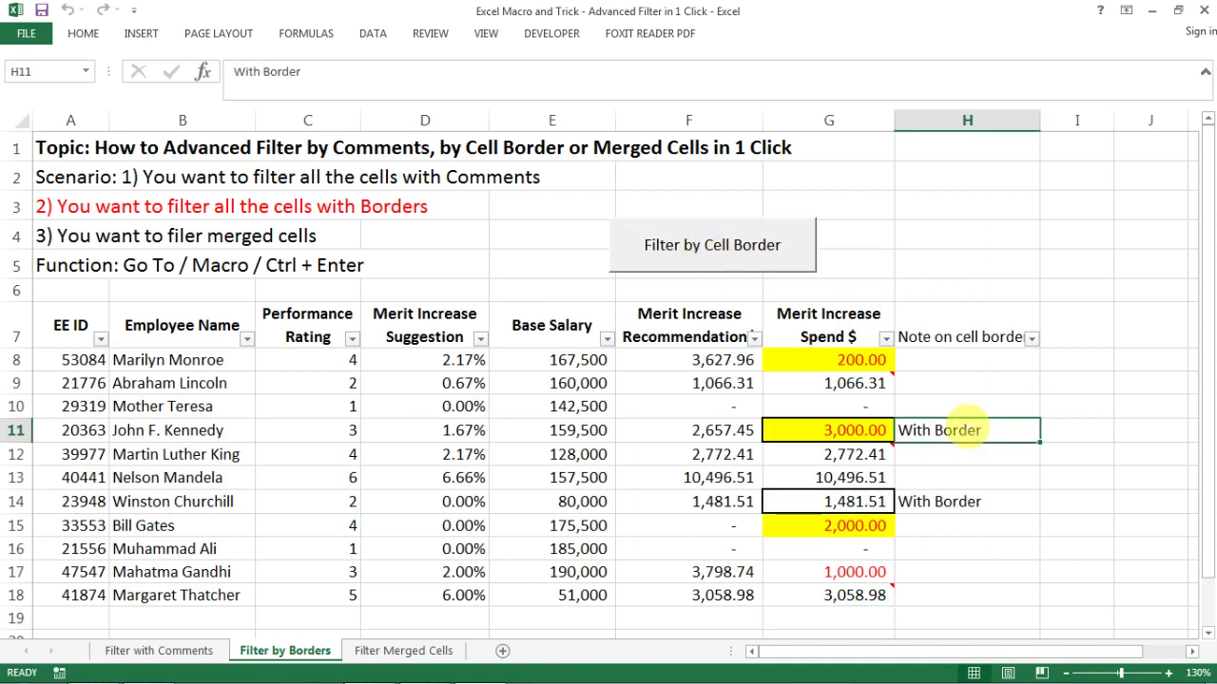
left_click(955, 502, "ctrl")
left_click(955, 430, "ctrl")
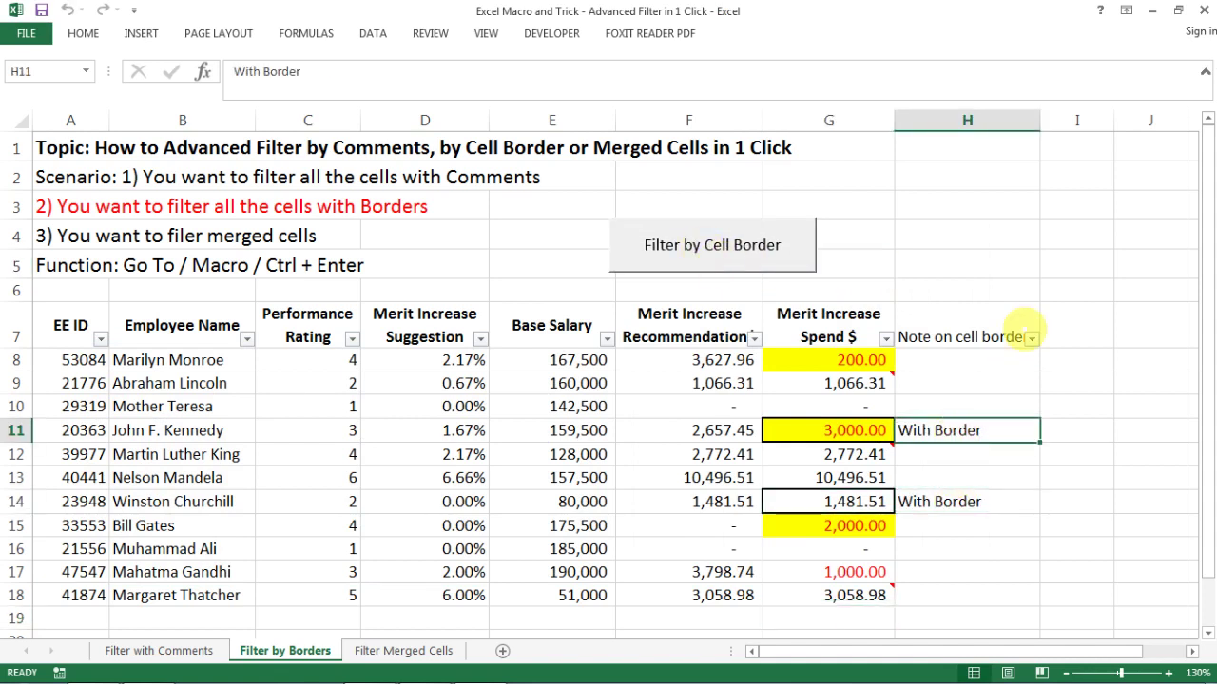
- Filter the Note on cell border column to show only (Blanks)
left_click(1031, 336)
left_click(837, 490)
left_click(838, 519)
left_click(908, 656)
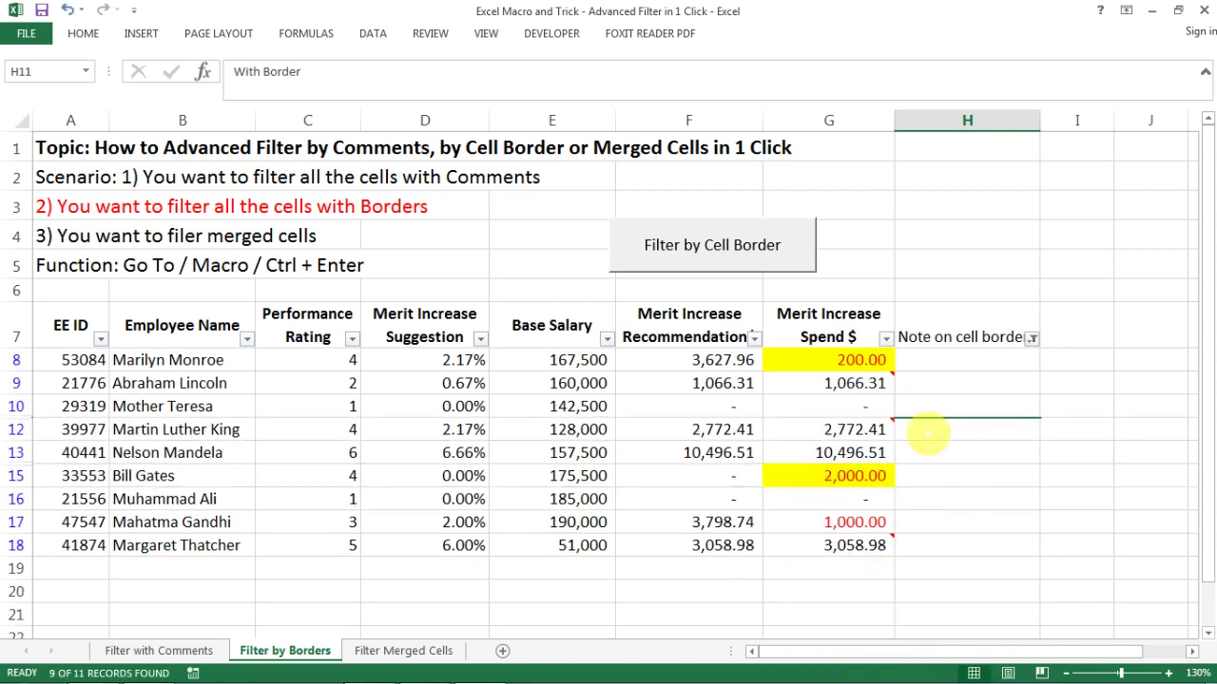
- Filter the Note on cell border column to show only With Border
left_click(1031, 338)
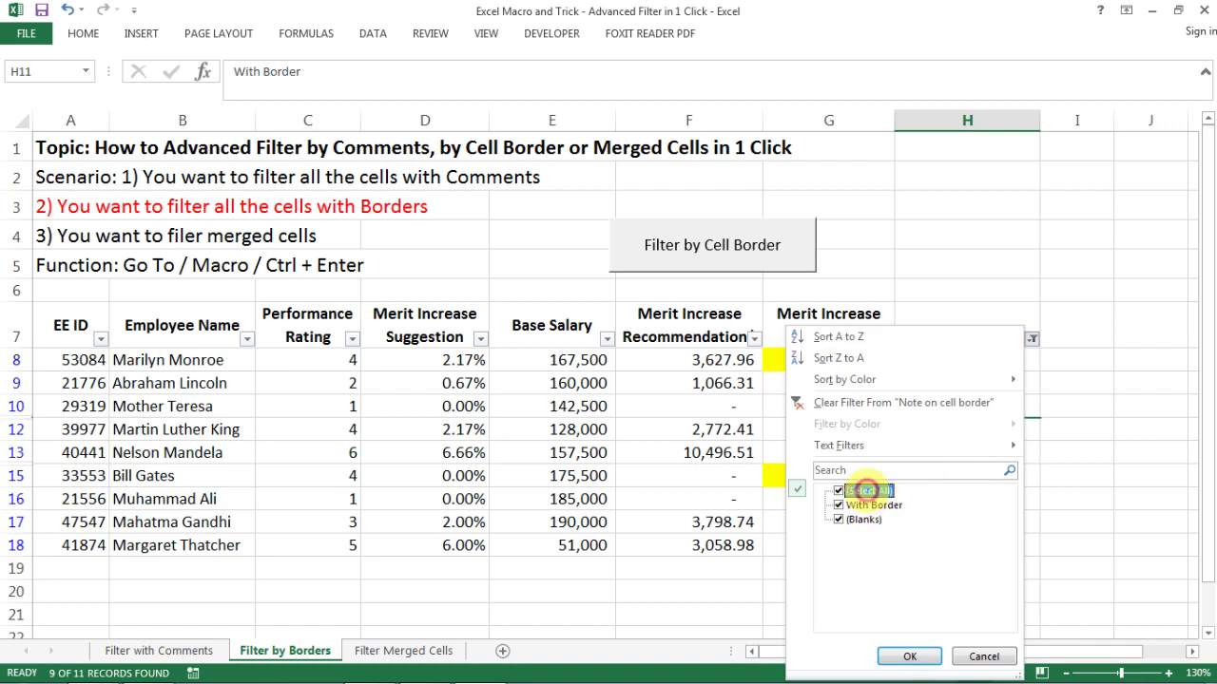
left_click(865, 491)
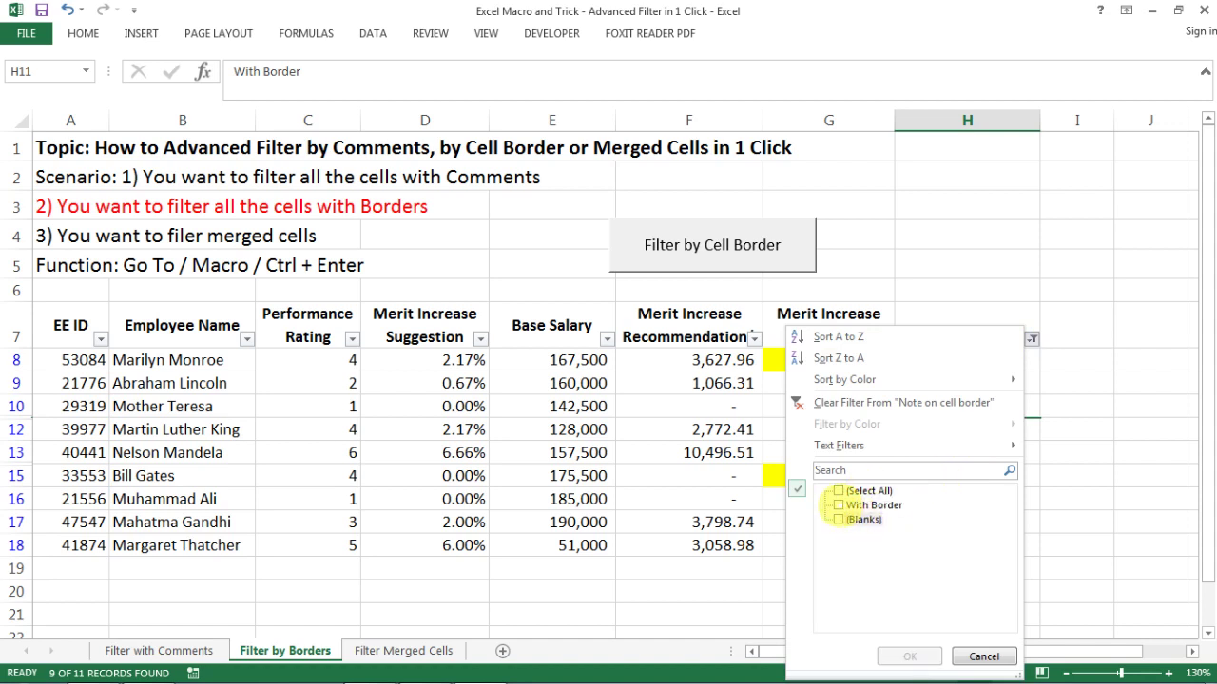
left_click(838, 505)
left_click(899, 655)
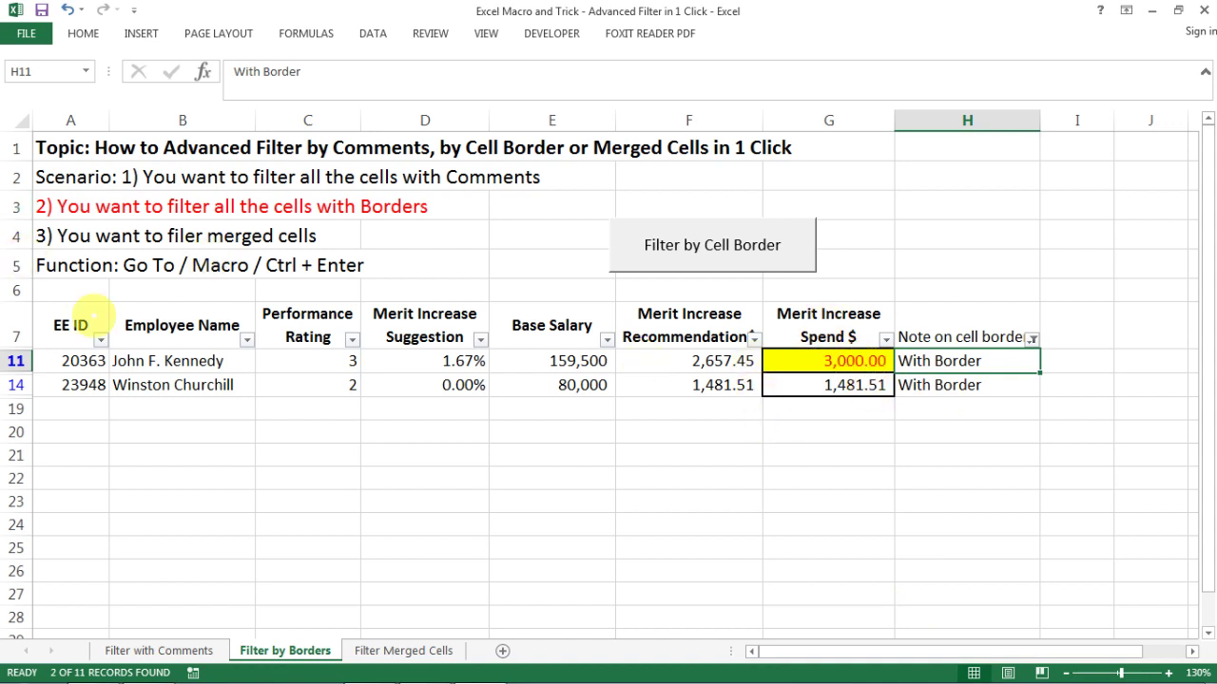
- Select the filtered table from A7 to G14, and restore all rows in the Note on cell border filter
left_click(76, 321)
left_click_drag(684, 352, 867, 404)
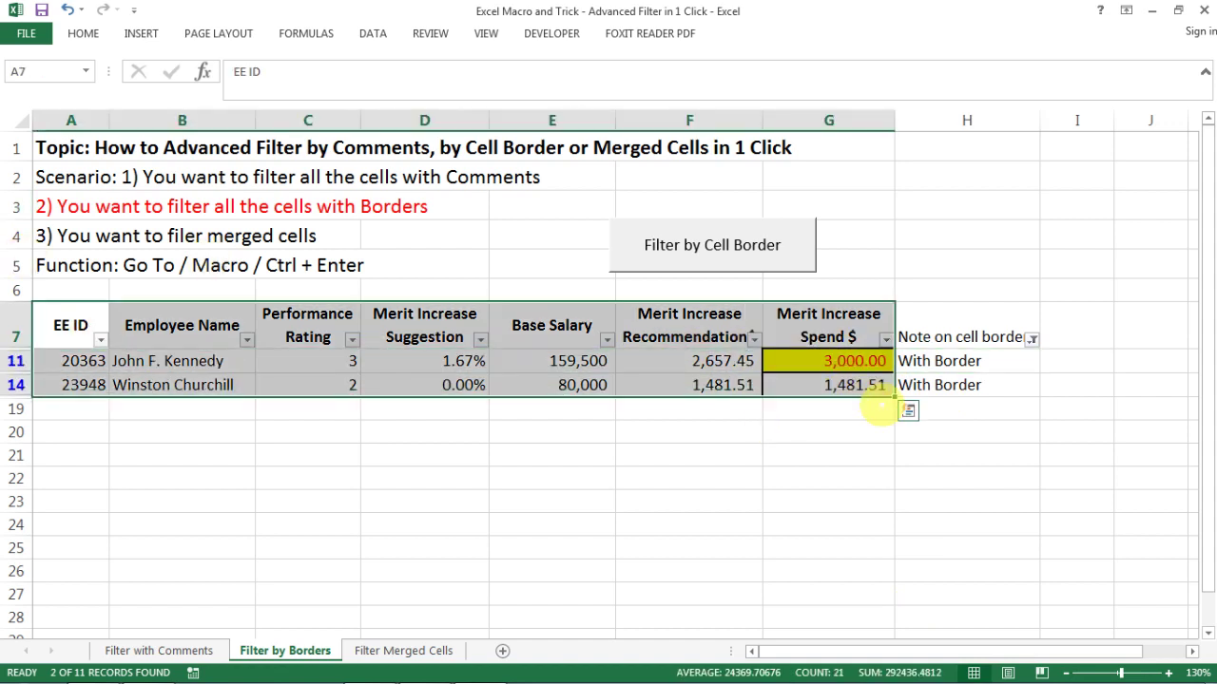
left_click(960, 367)
left_click(1032, 338)
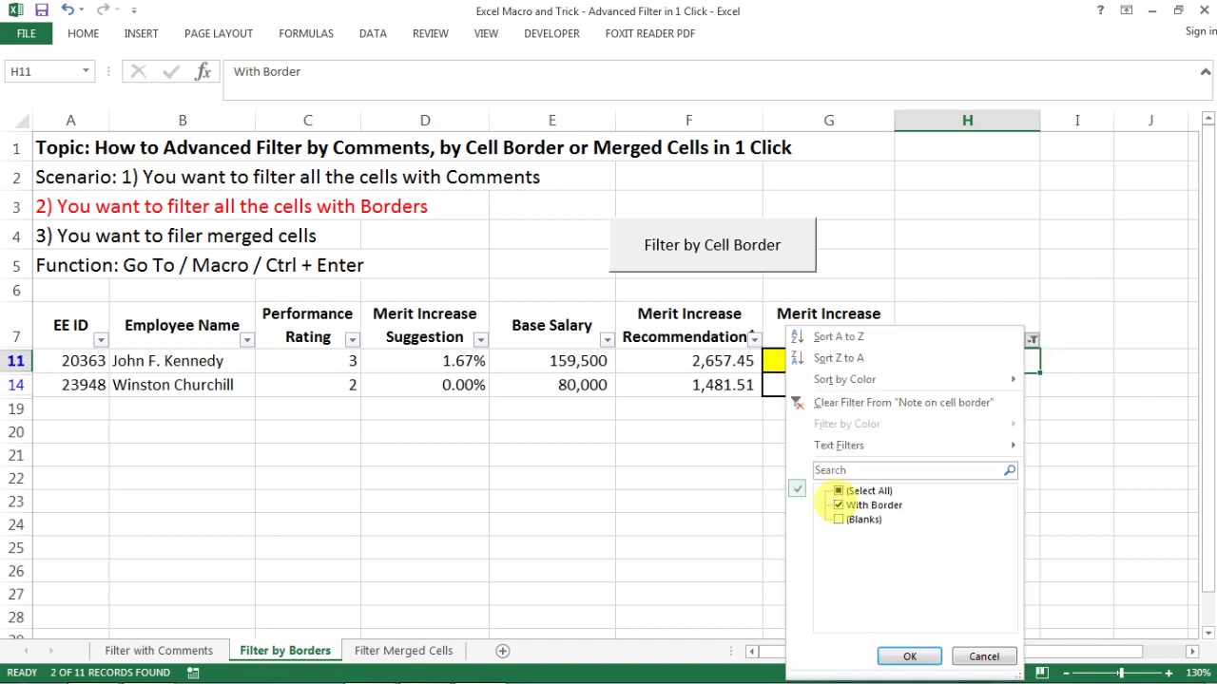
left_click(903, 656)
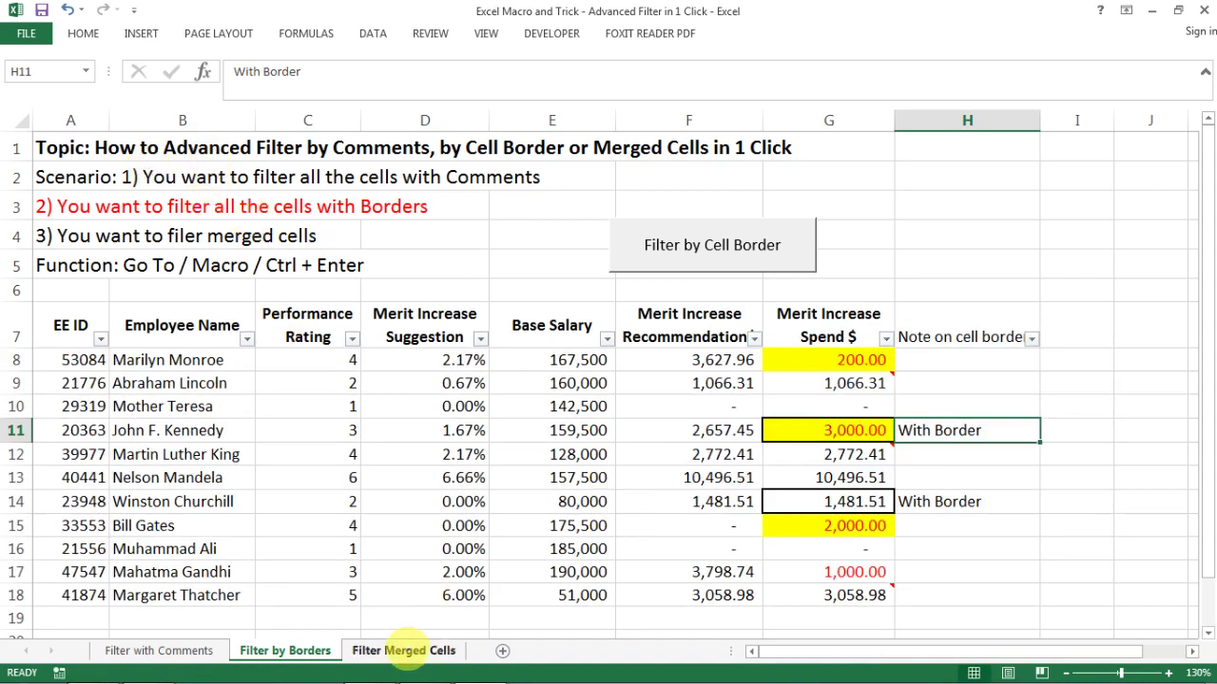
- Switch to the Filter Merged Cells sheet and examine the merged Performance Rating cells in column C
left_click(407, 654)
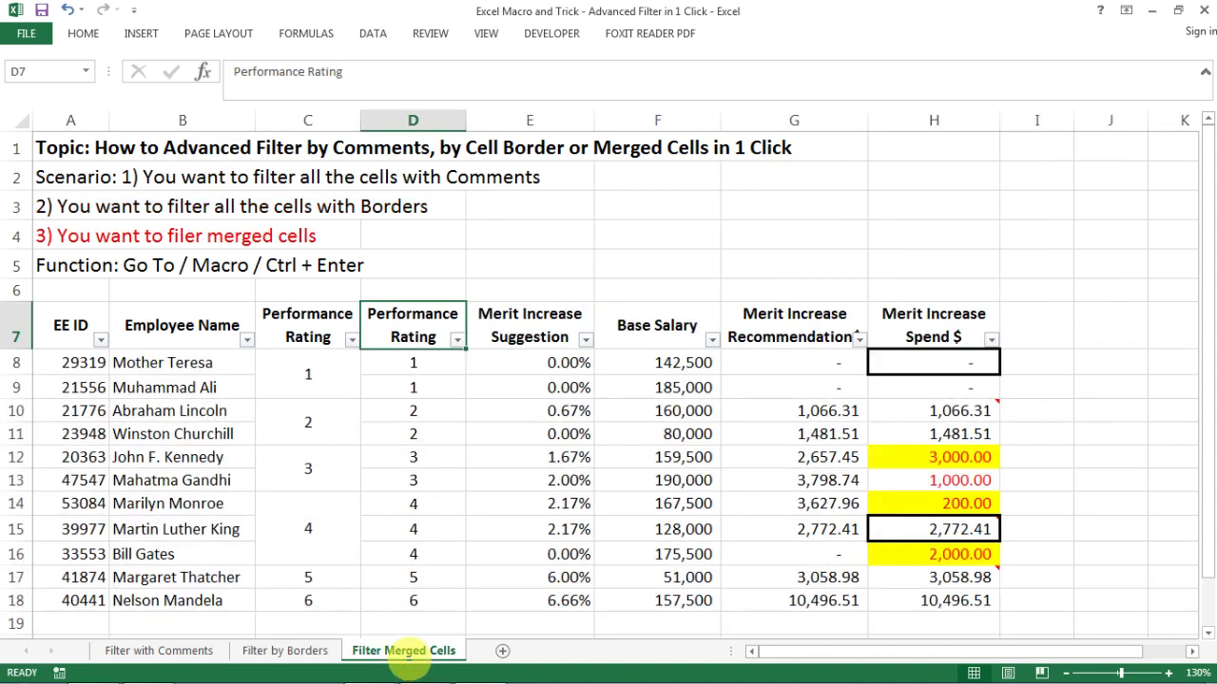
left_click(308, 380)
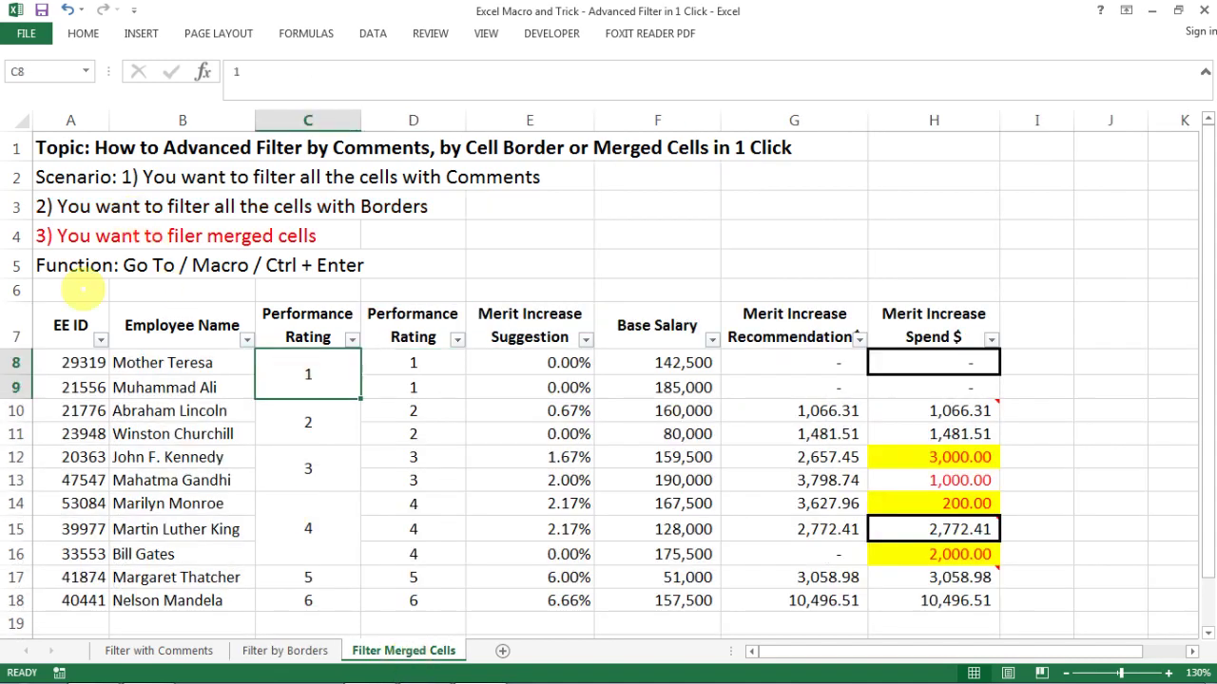
left_click(316, 323)
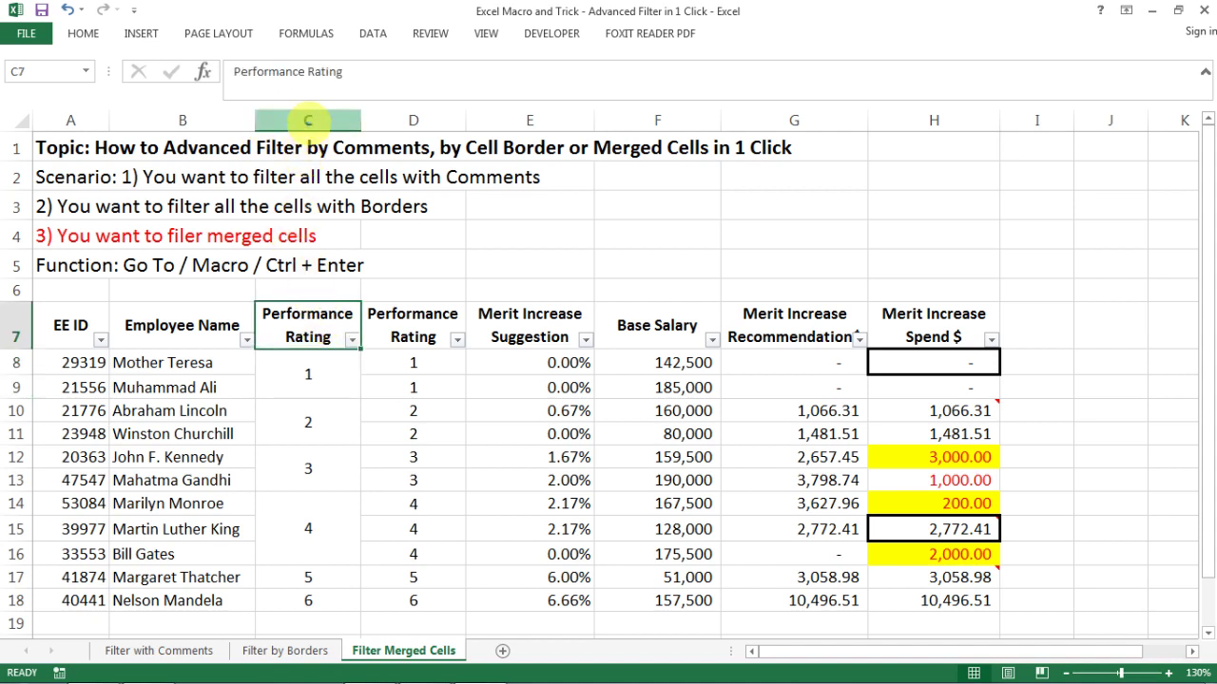
left_click(308, 119)
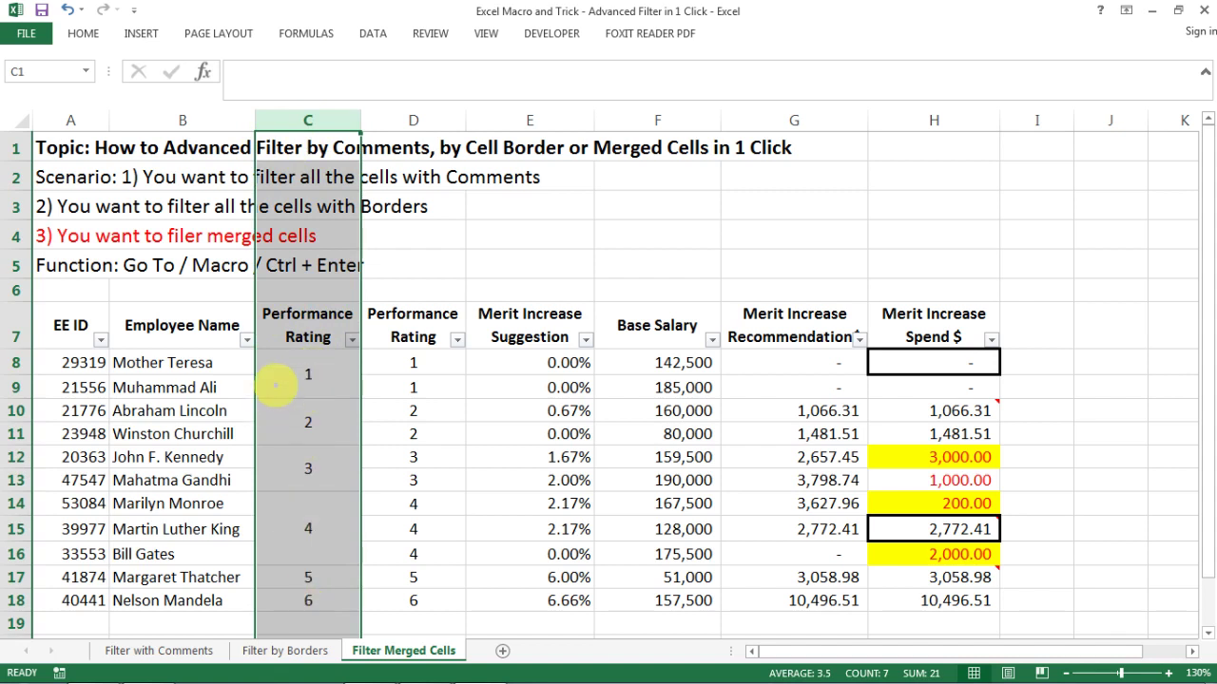
left_click(281, 376)
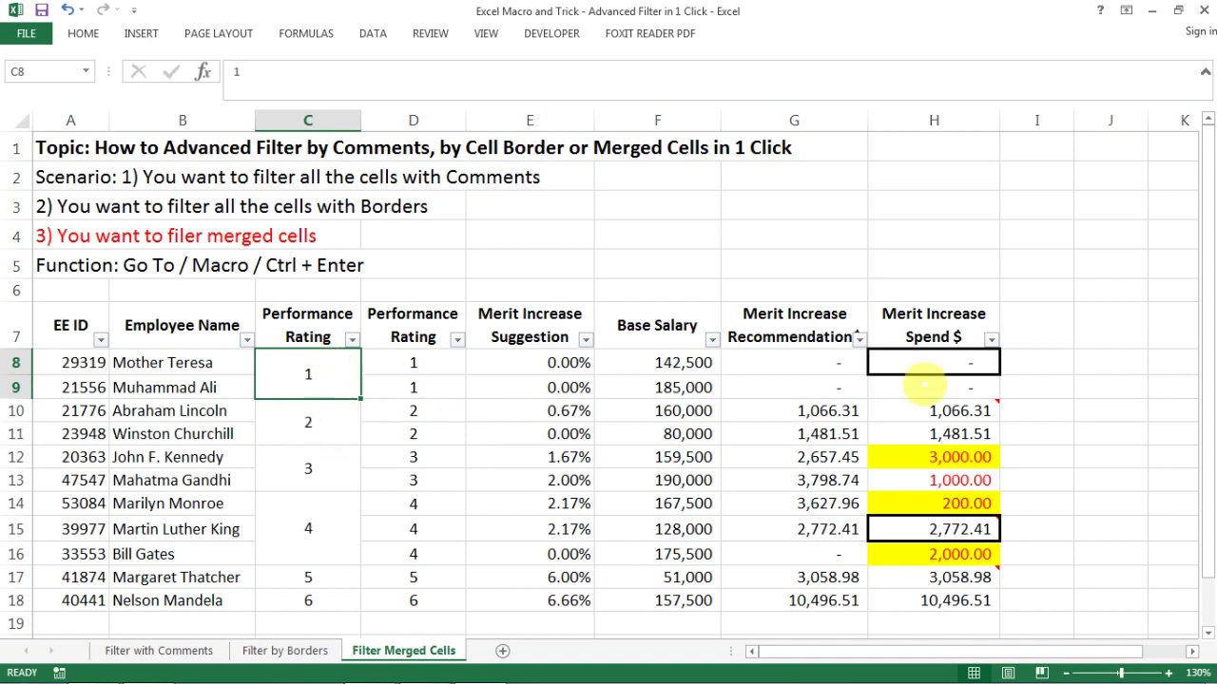
left_click(308, 423)
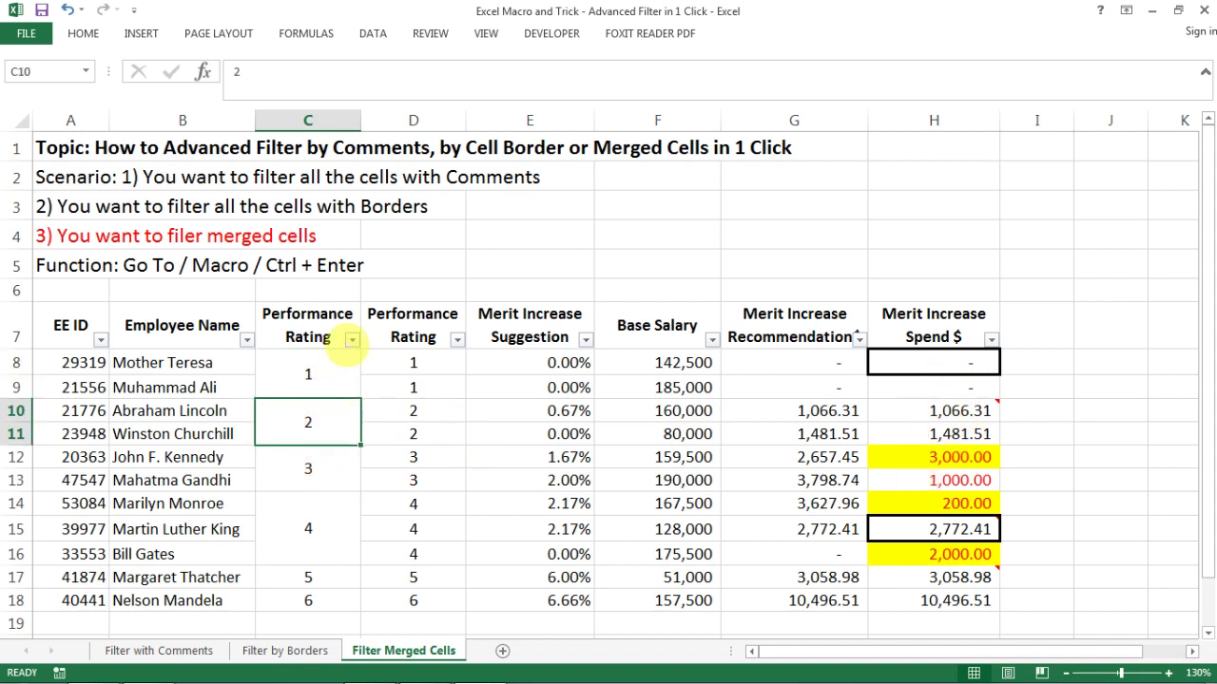
- Filter the merged Performance Rating column C to show only rating 2
left_click(352, 339)
left_click(159, 491)
left_click(160, 519)
left_click(230, 656)
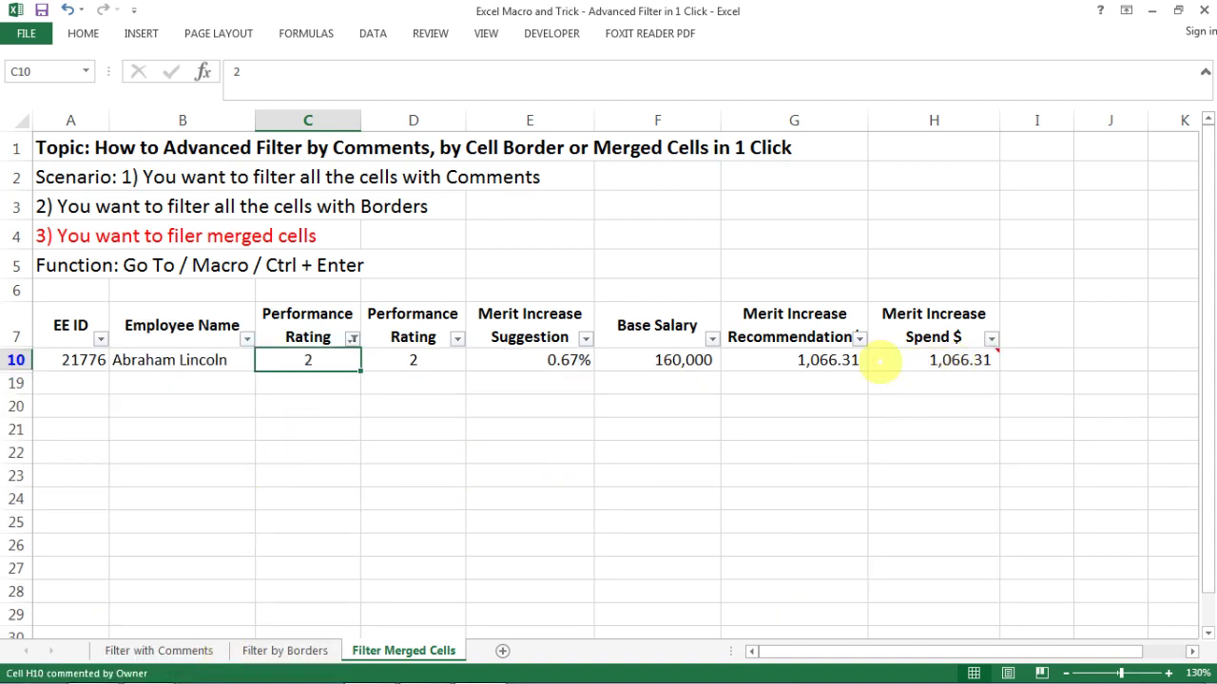
mouse_move(941, 362)
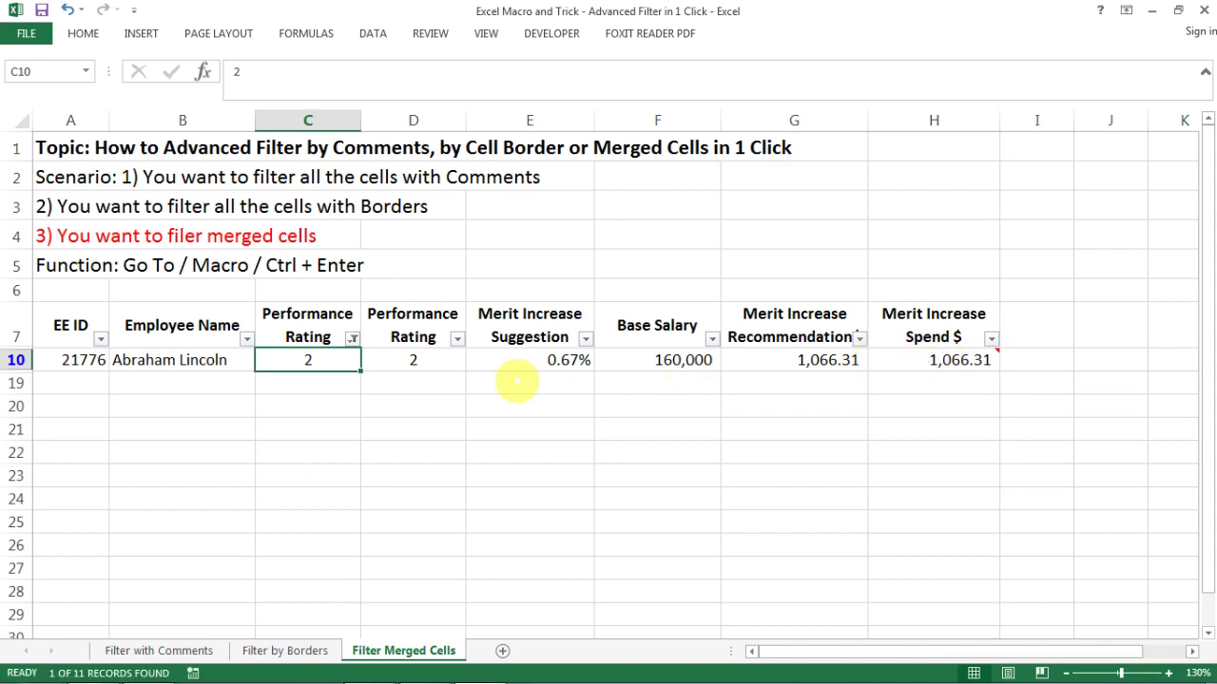
- Restore all ratings in the column C filter and select rows 10 and 11
left_click(353, 338)
left_click(176, 492)
left_click(230, 656)
mouse_move(17, 410)
left_mouse_down()
mouse_move(19, 457)
mouse_move(24, 413)
mouse_move(17, 434)
left_mouse_up()
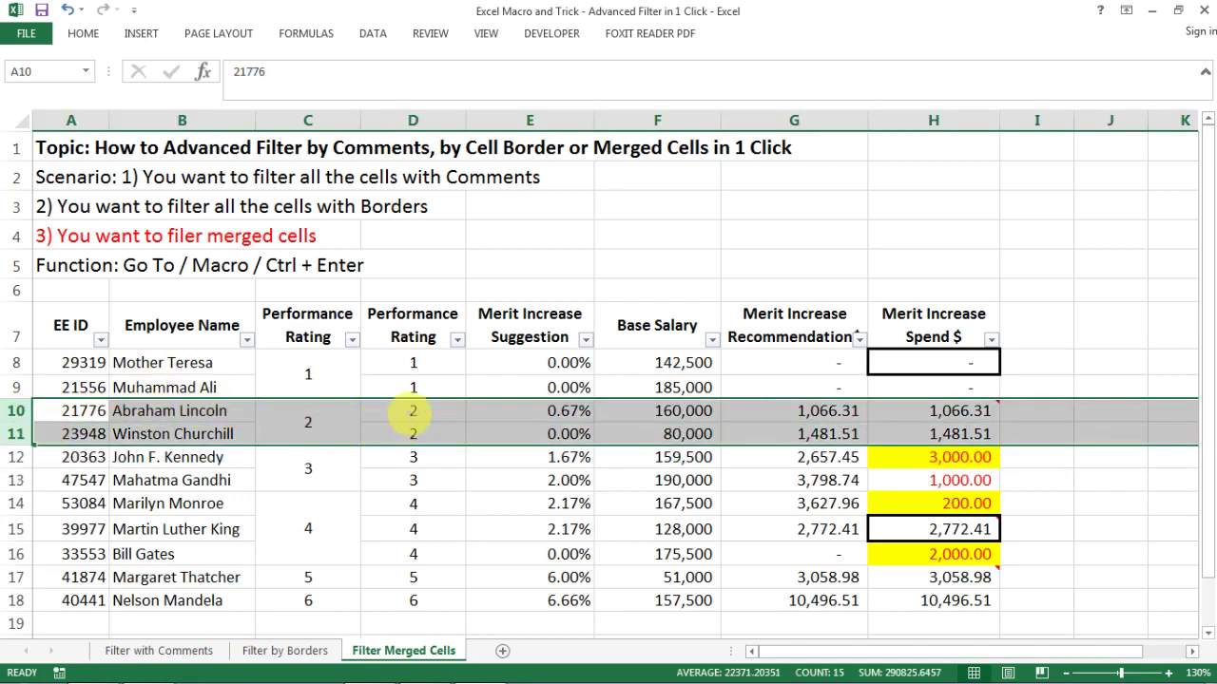
- Examine the unmerged Performance Rating values in D8:D18 with the column's filter list, and select header cell D7
left_click(409, 413)
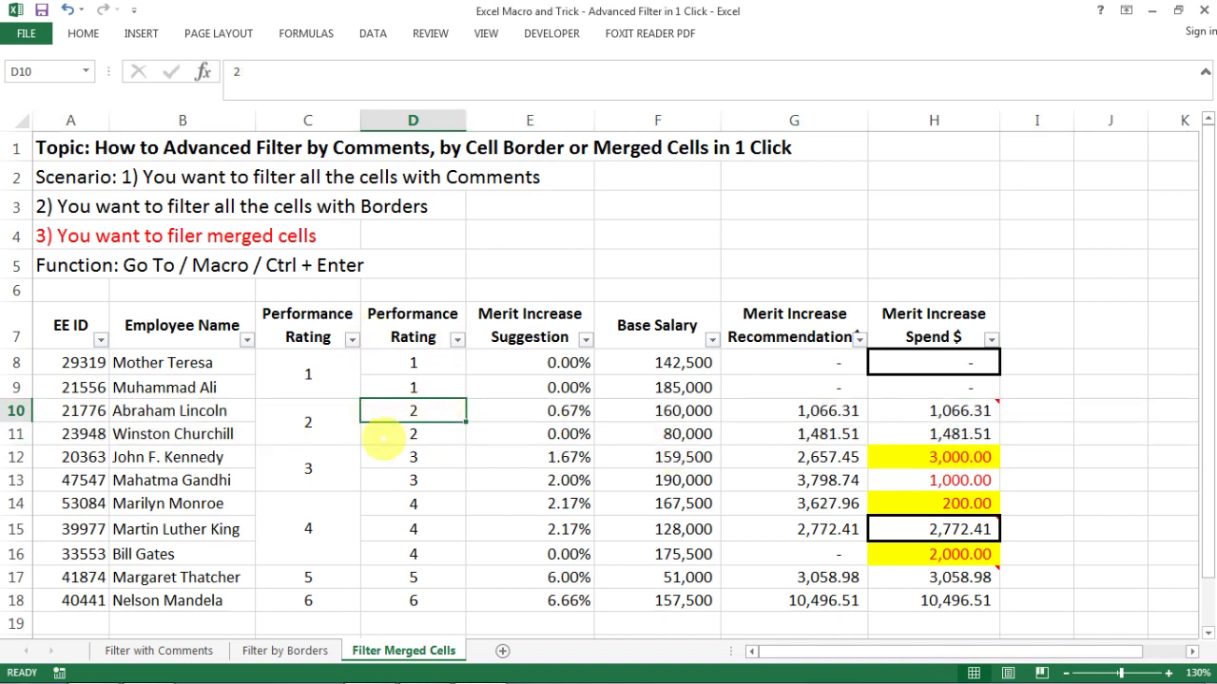
left_click(456, 339)
left_click(285, 490)
left_click(533, 444)
left_click(418, 364)
left_click_drag(430, 374, 418, 601)
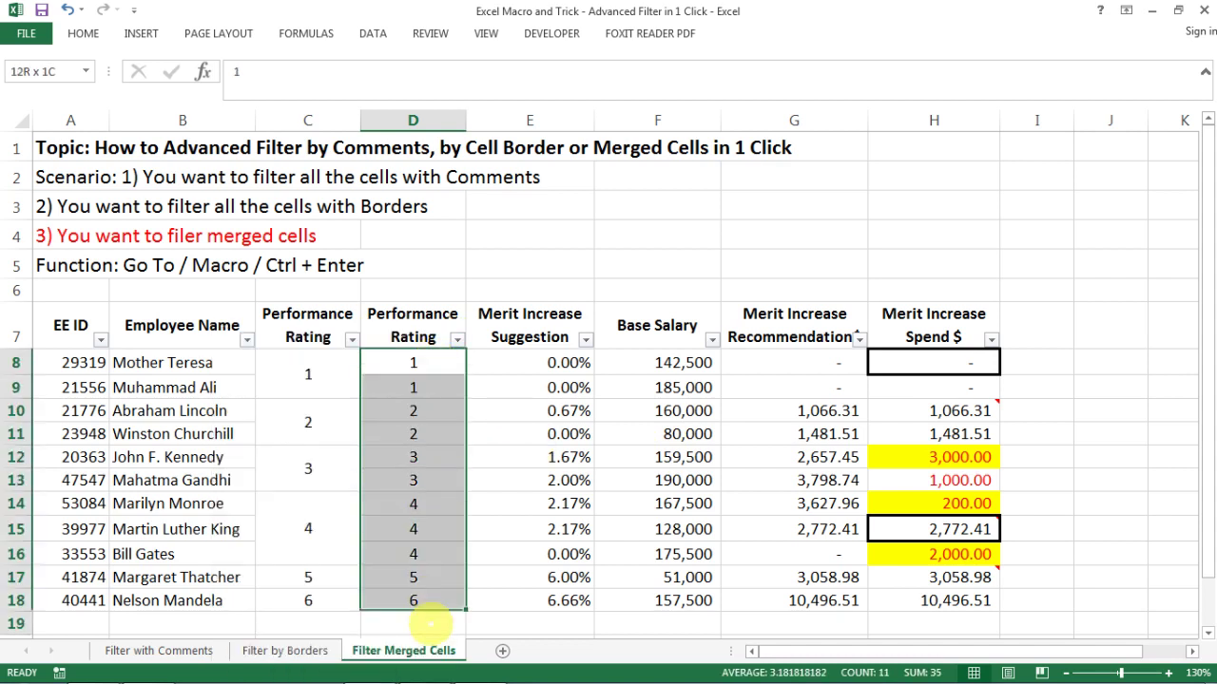
left_click(433, 433)
left_click(439, 325)
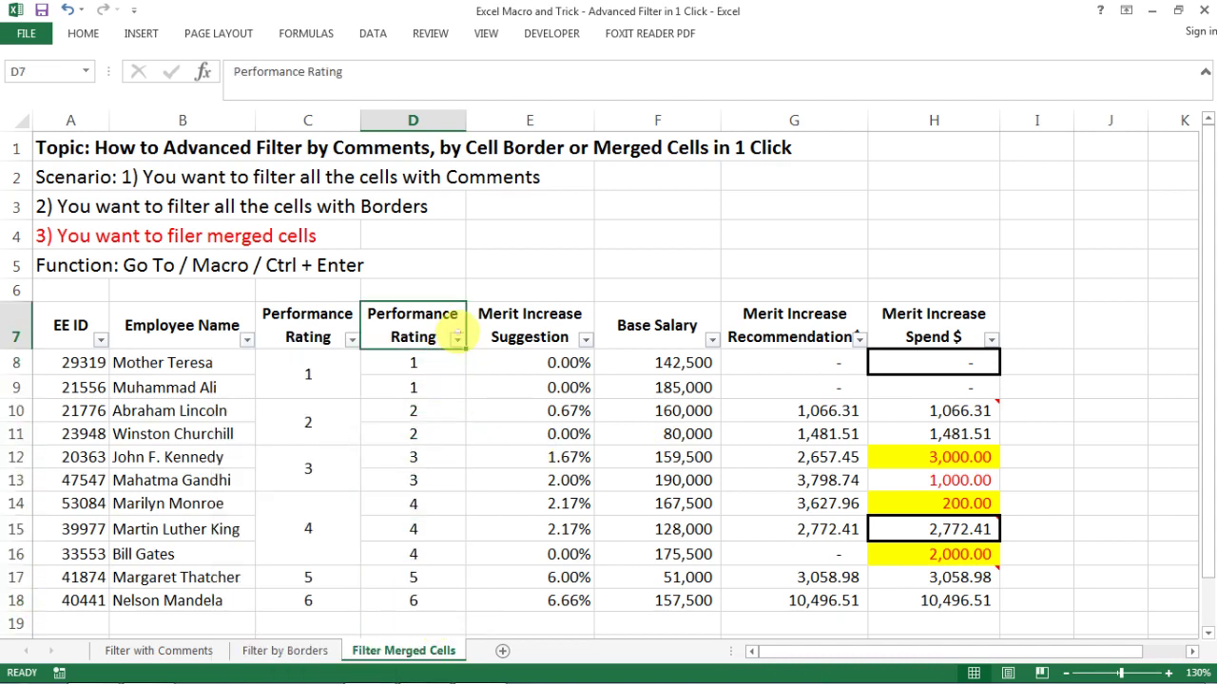
- Filter the unmerged Performance Rating column D to show only rating 2 and select the remaining cells D10:H11
left_click(456, 339)
left_click(265, 491)
left_click(265, 519)
left_click(335, 656)
left_click_drag(424, 366, 950, 390)
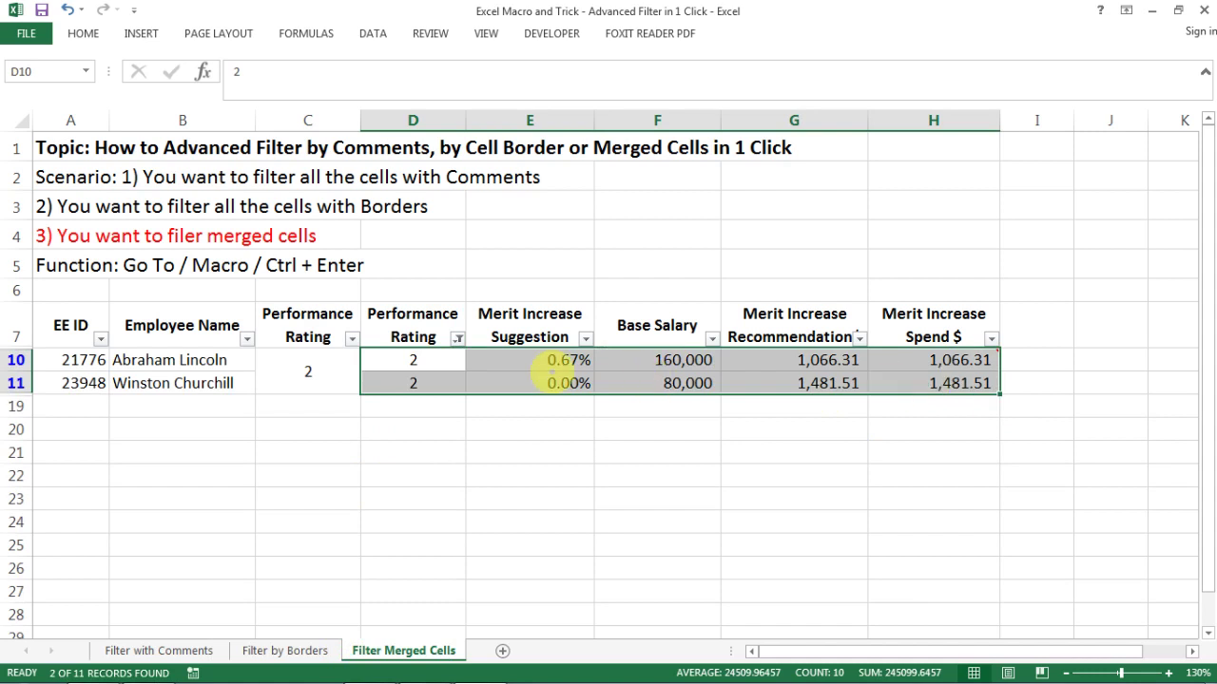
left_click(556, 380)
- Restore all ratings in the column D filter
left_click(457, 340)
left_click(265, 491)
left_click(335, 656)
left_click(407, 240)
- Insert a blank column between the merged Performance Rating column C and the unmerged one in column D
left_click(321, 122)
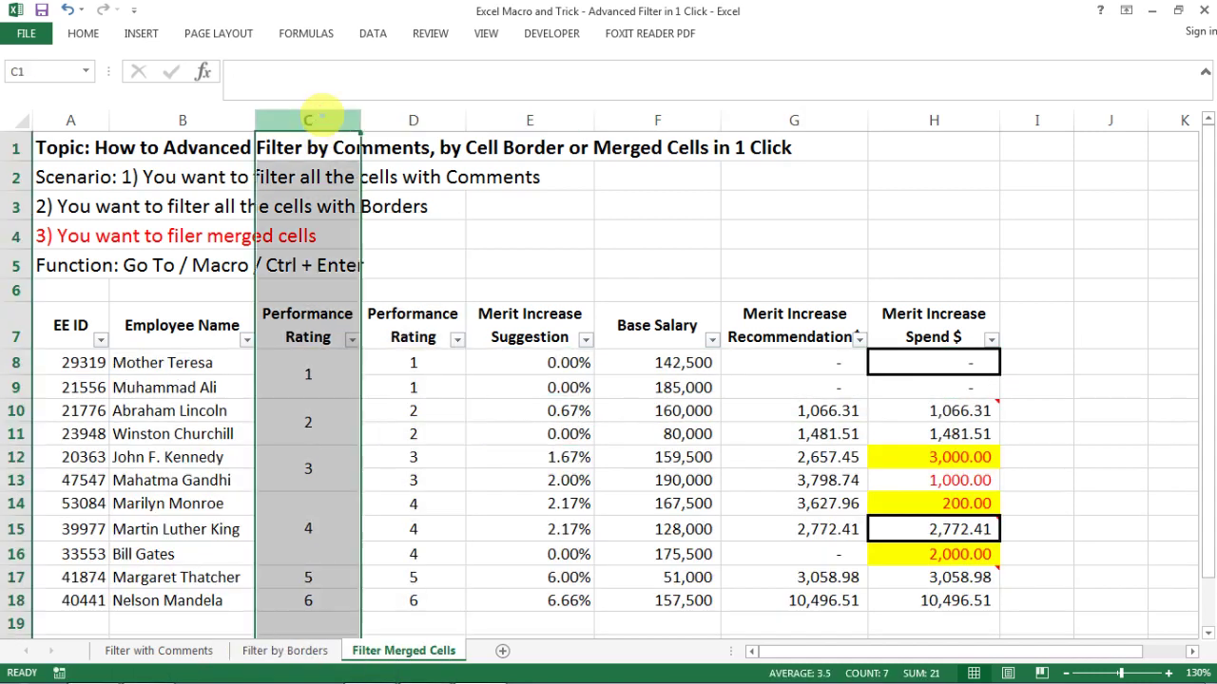
left_click(412, 121)
right_click(416, 120)
left_click(457, 244)
left_click(423, 331)
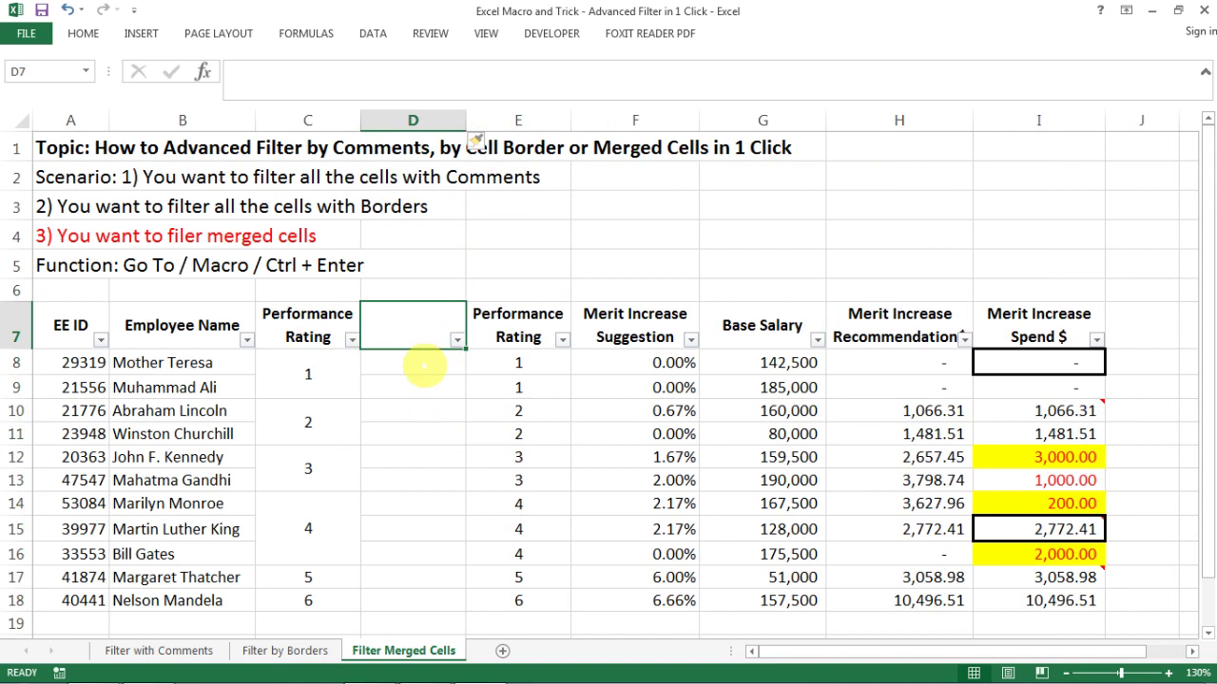
- Copy the Performance Rating header from C7 into D7 of the new column
key("Left")
key("ctrl+c")
key("Right")
key("ctrl+v")
key("Escape")
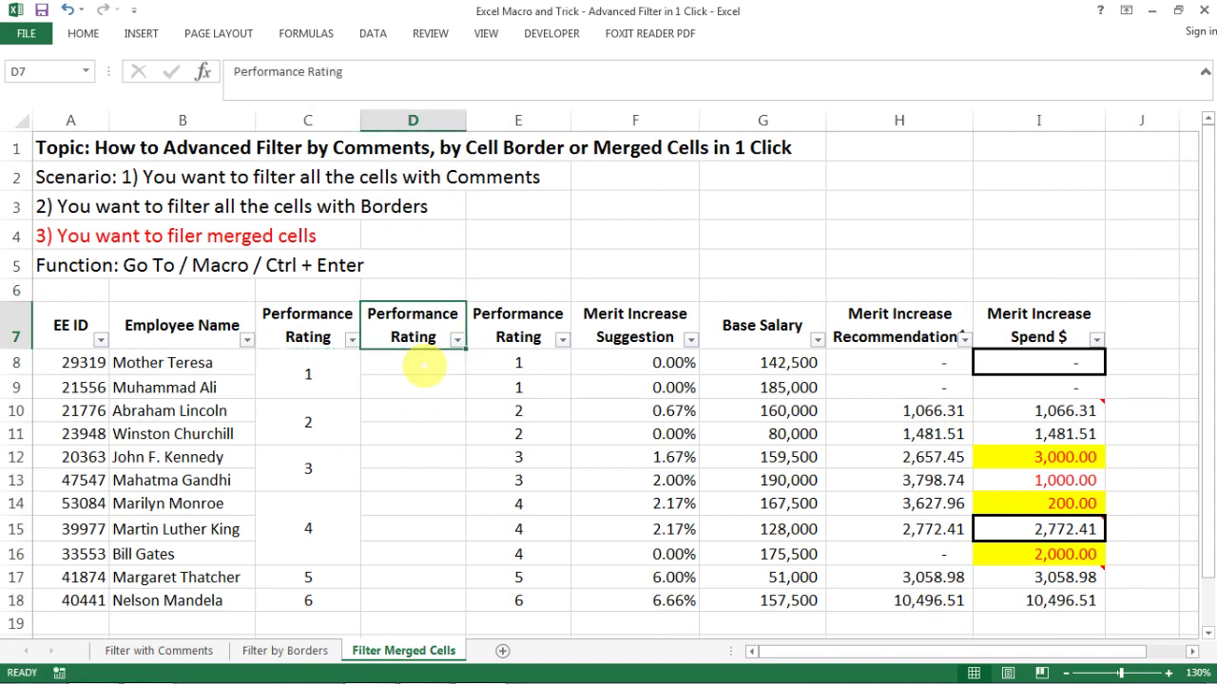
left_click(422, 364)
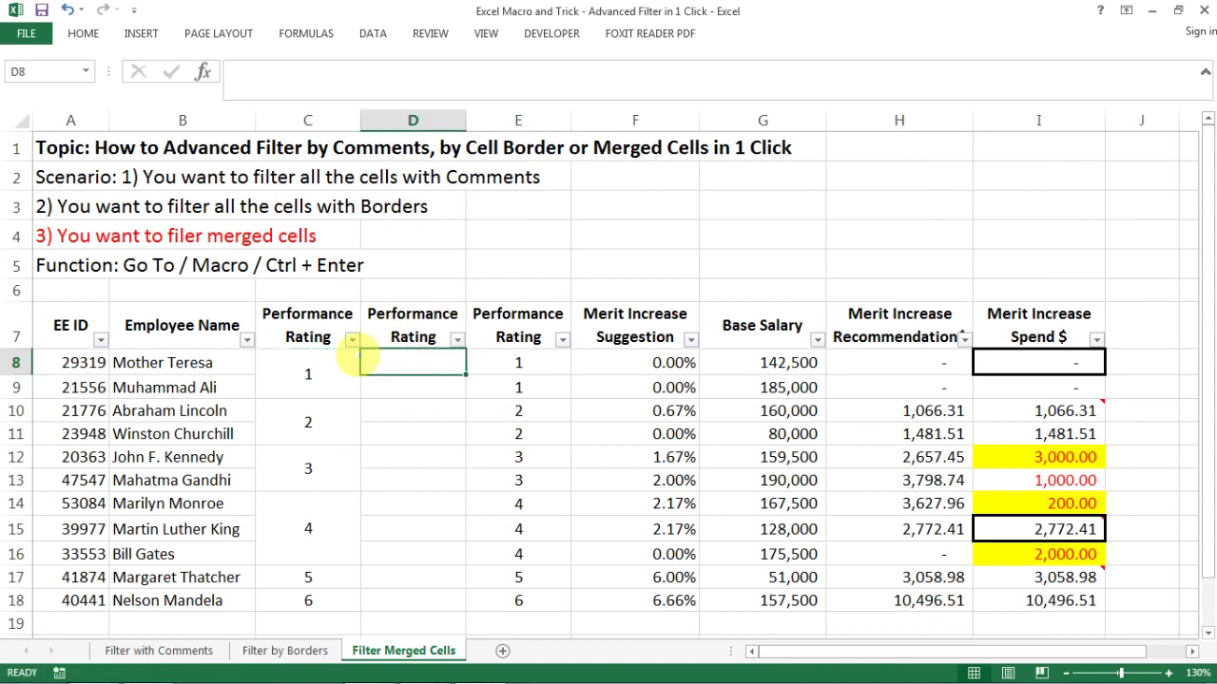
- Copy the whole merged Performance Rating column C into the new column D
left_click_drag(314, 120, 407, 118)
left_click(407, 118)
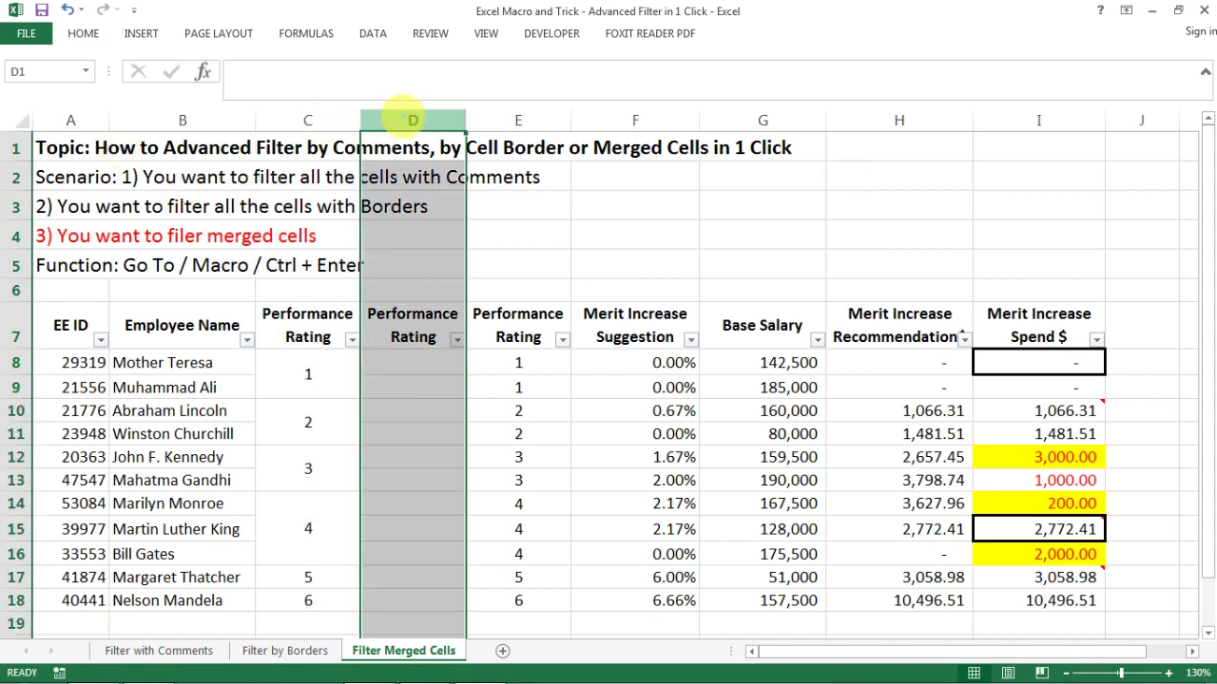
left_click(319, 120)
key("ctrl+c")
left_click(404, 118)
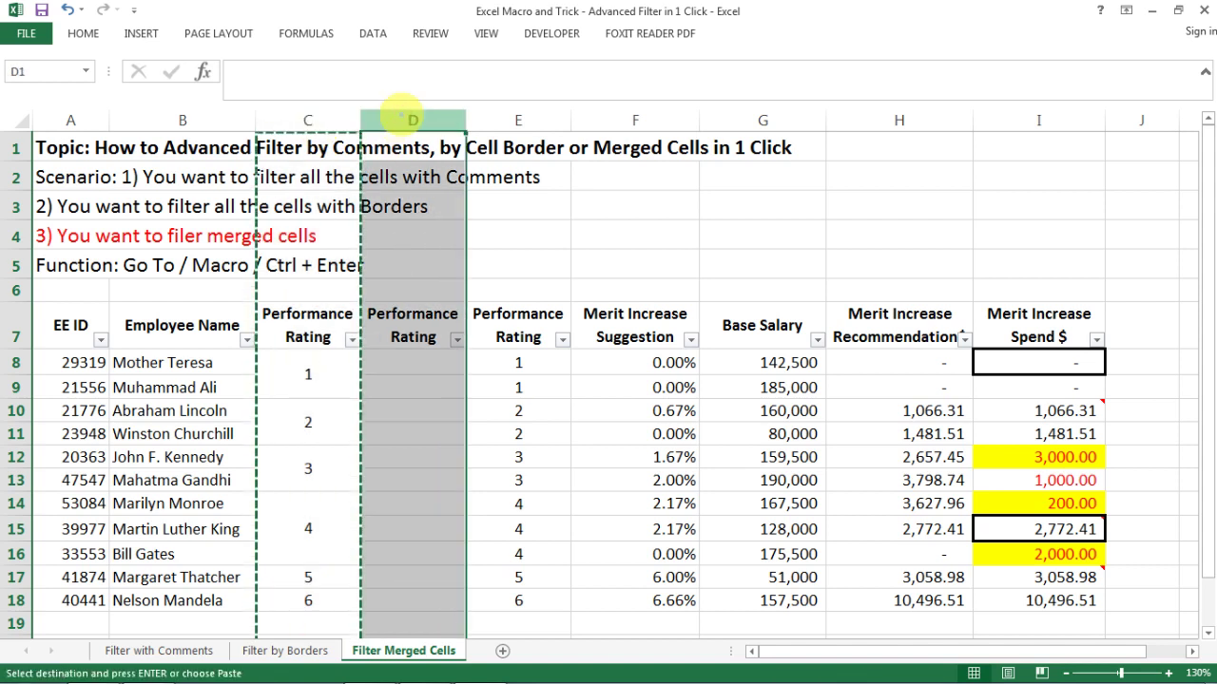
key("ctrl+v")
key("Escape")
left_click(434, 330)
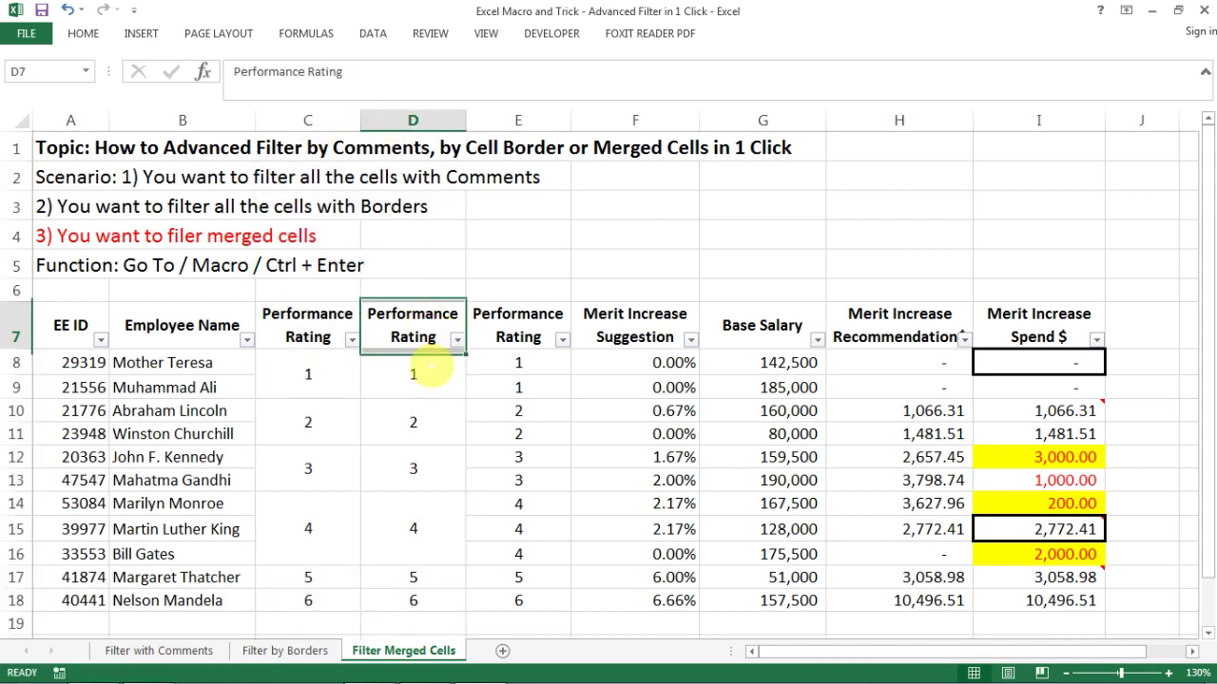
- Unmerge the copied Performance Rating cells D8:D18
left_click_drag(415, 372, 413, 601)
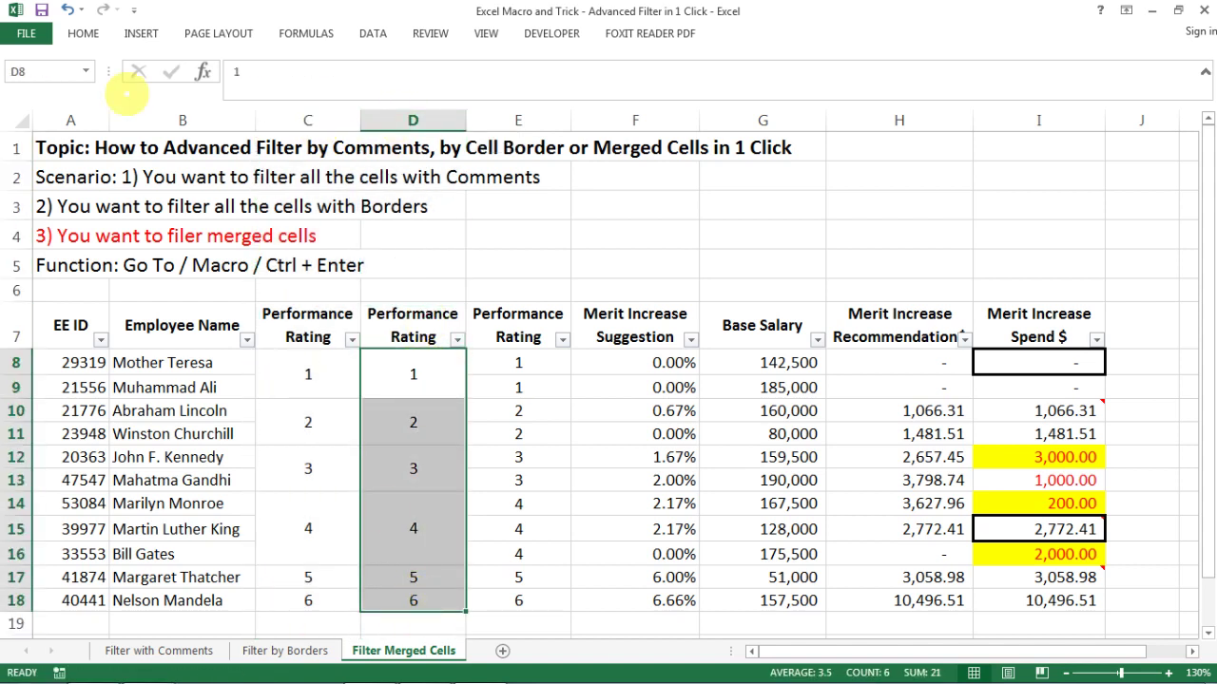
left_click(84, 34)
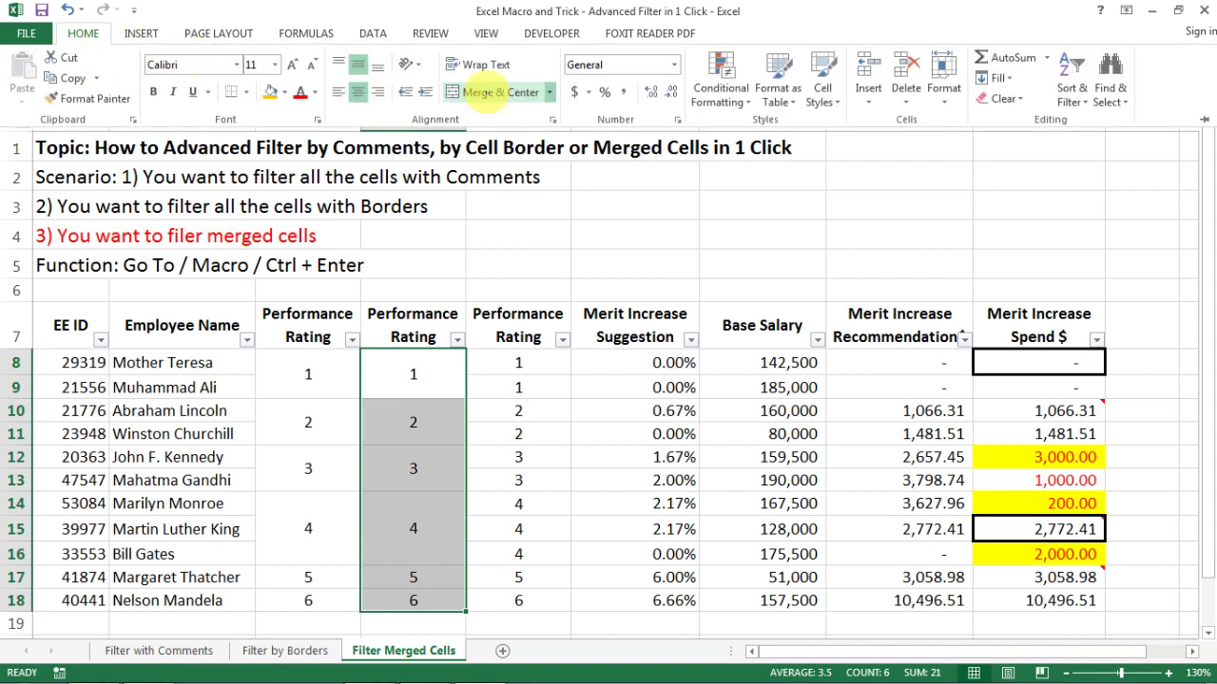
left_click(490, 92)
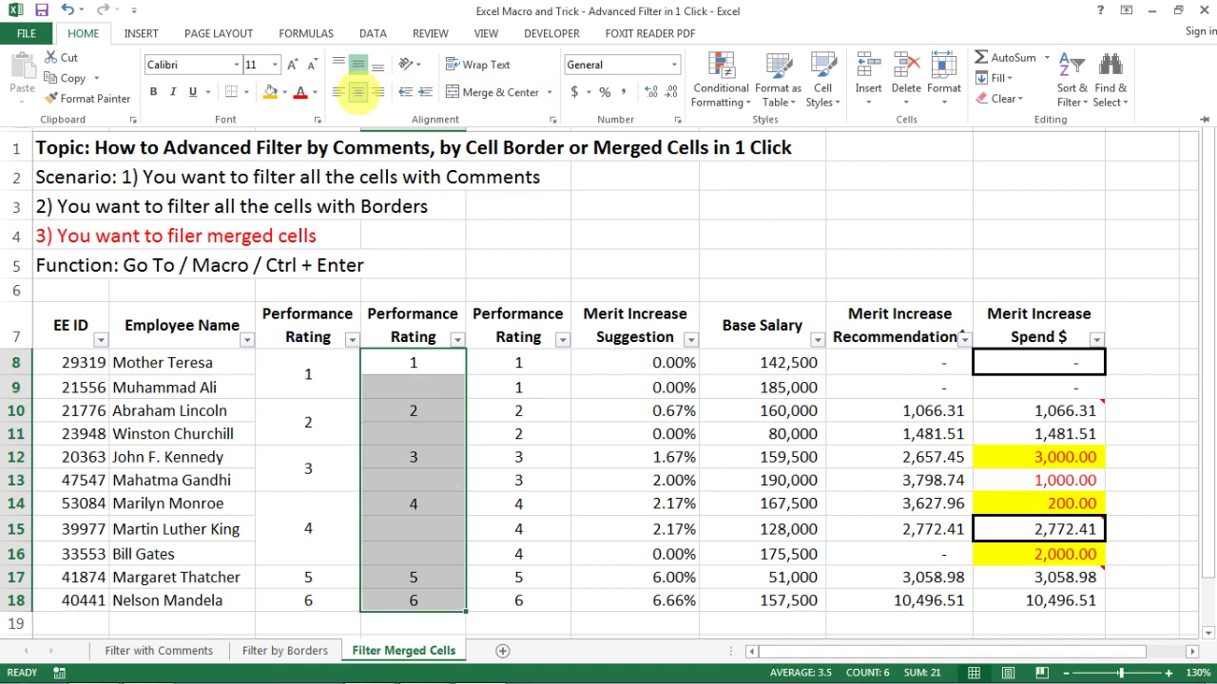
left_click(430, 366)
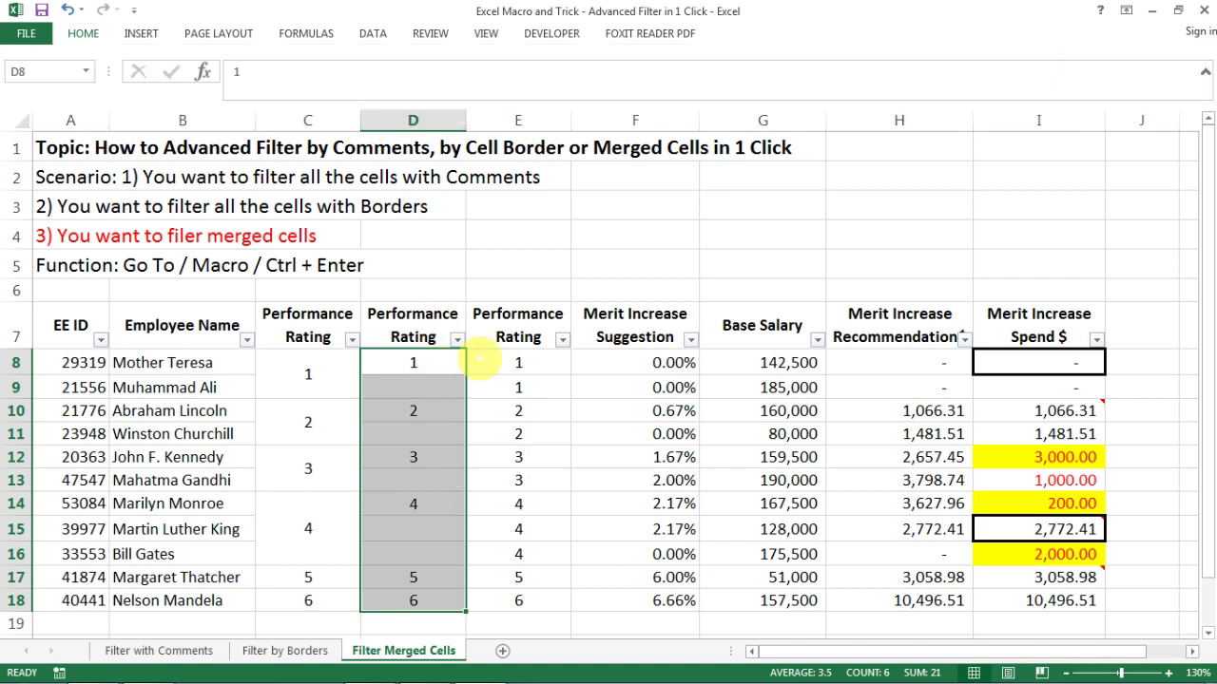
- Examine the rating cells and the blank cells beneath them in the unmerged range D8:D16
left_click(435, 369)
left_click(442, 378)
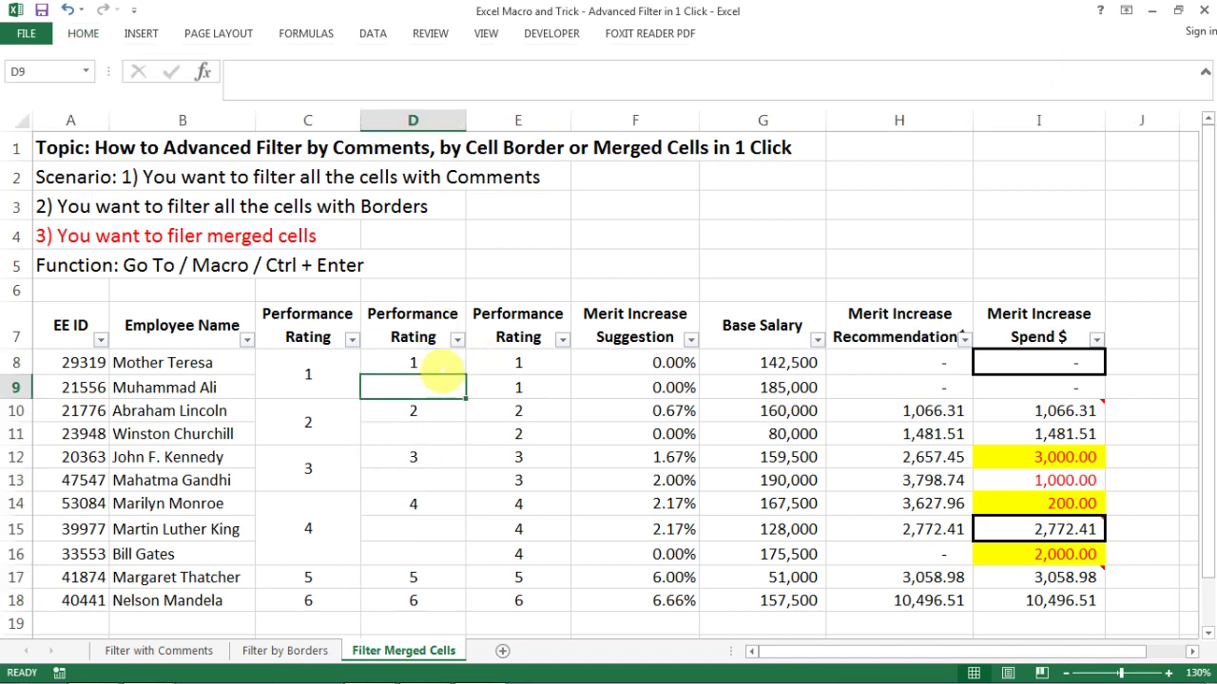
left_click(442, 364)
left_click(430, 411)
left_click(427, 457)
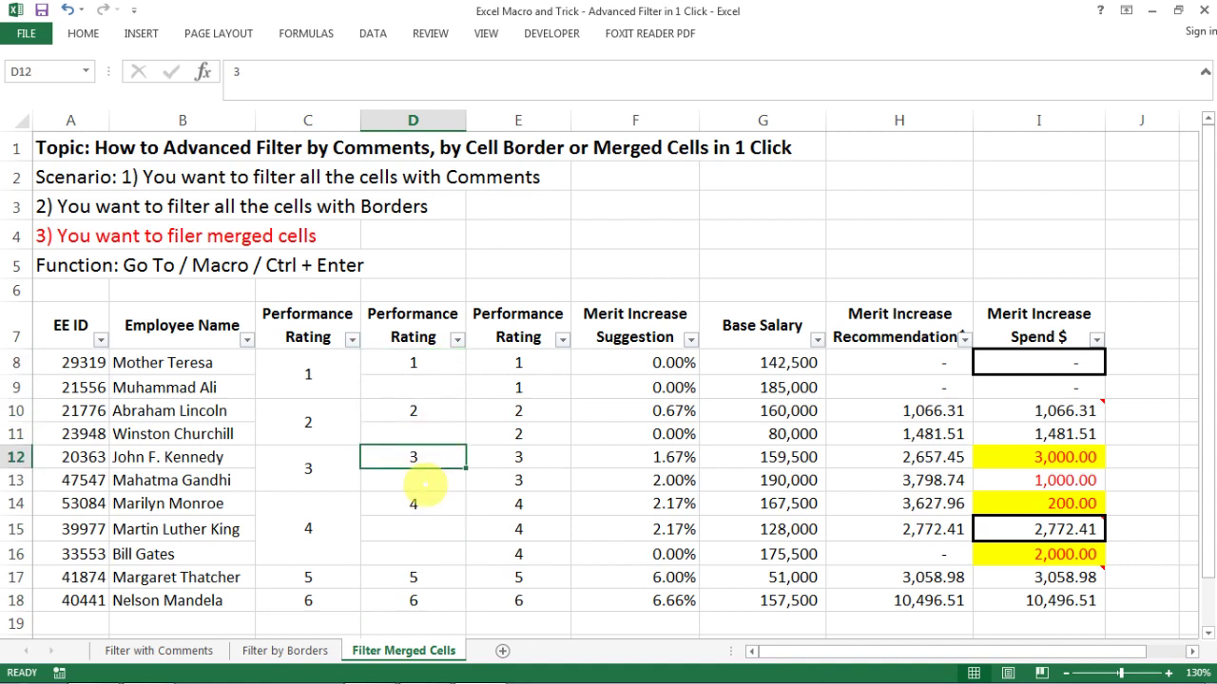
left_click(424, 480)
left_click(427, 529)
left_click(425, 554)
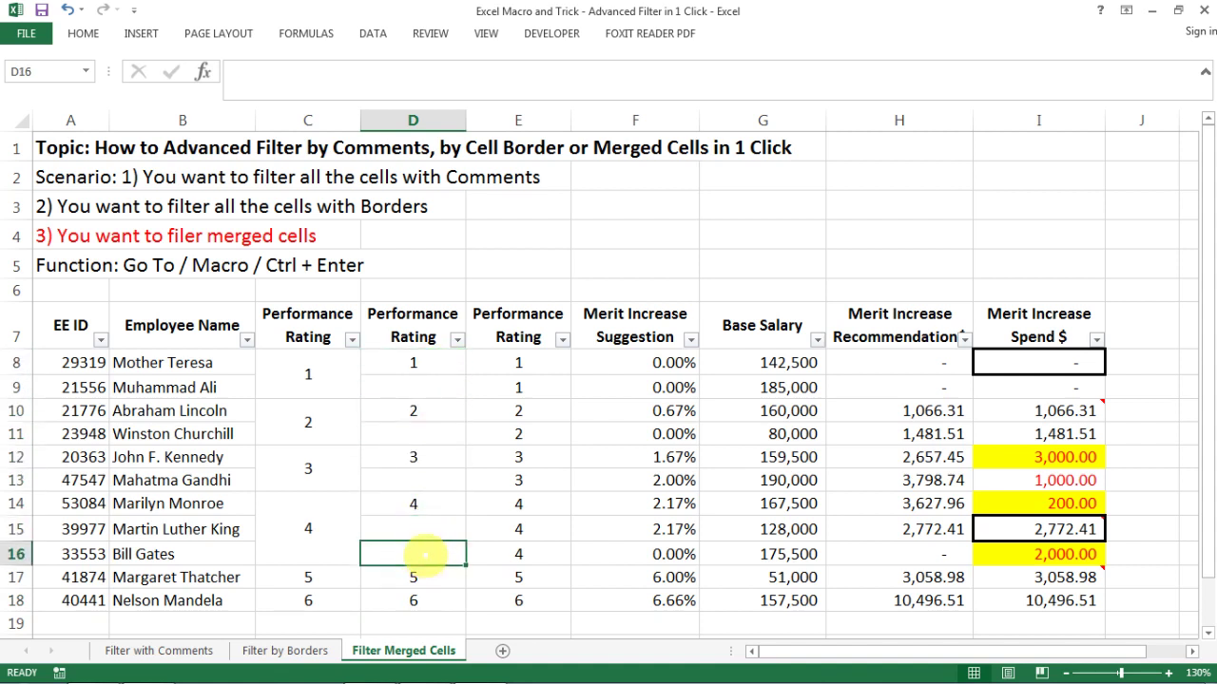
left_click(407, 390)
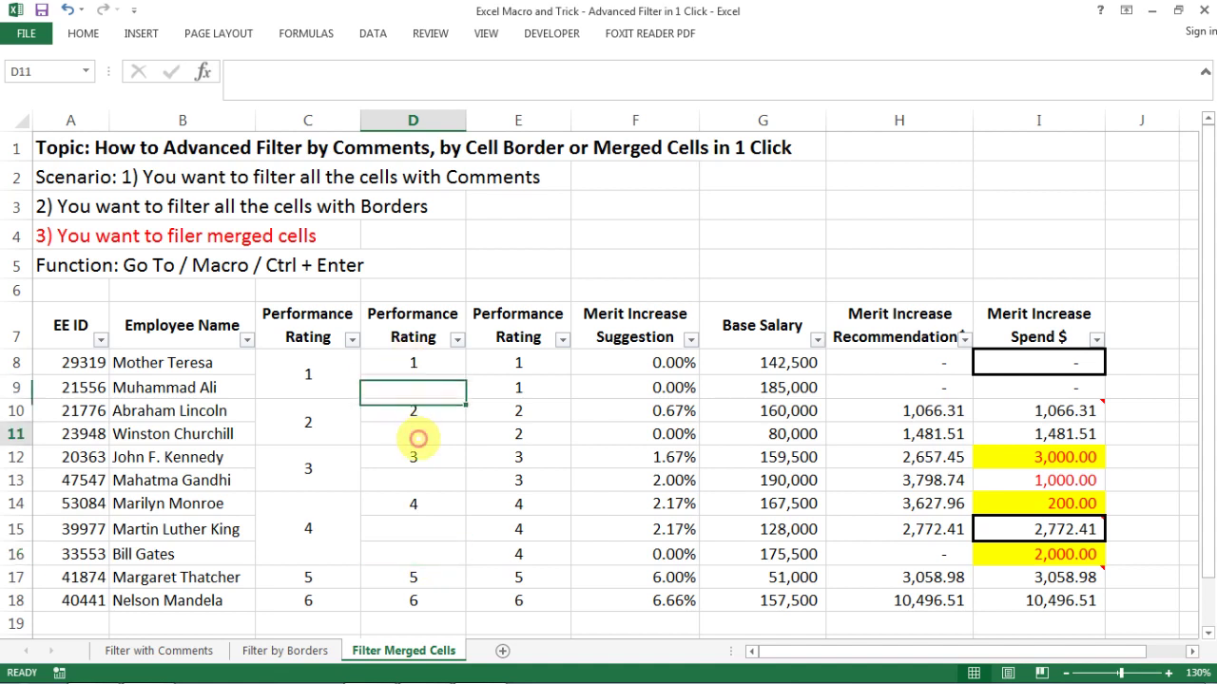
left_click(415, 433)
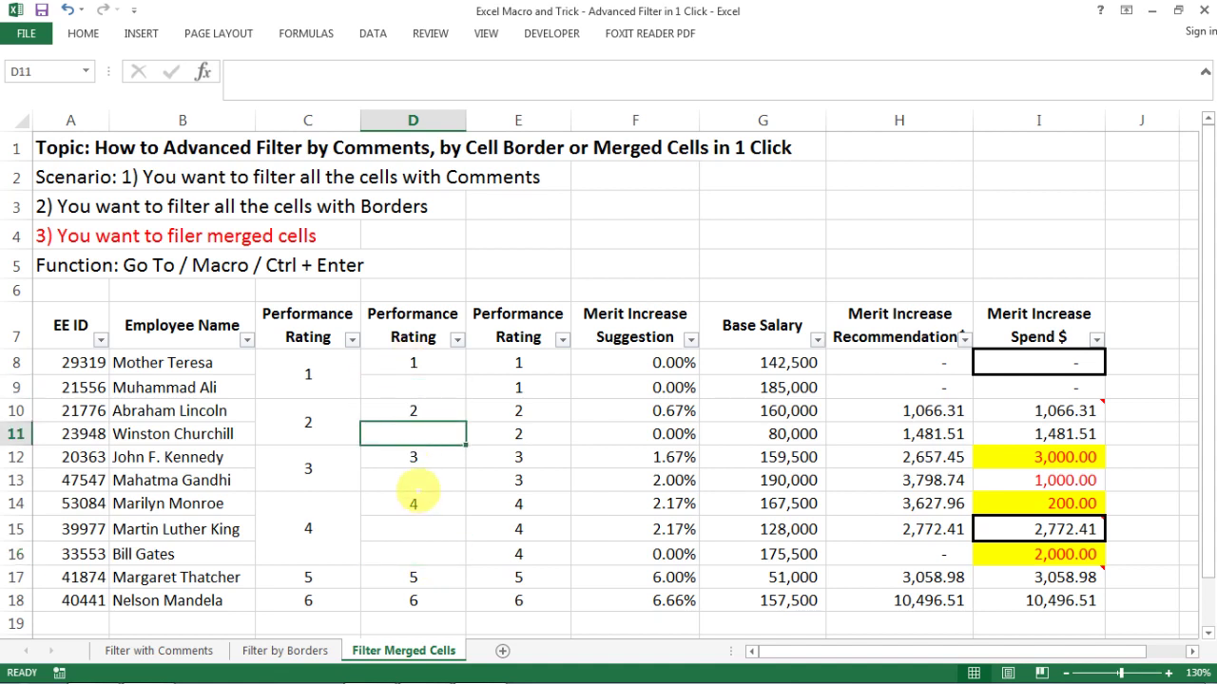
left_click(412, 480)
left_click(419, 461)
left_click(421, 535)
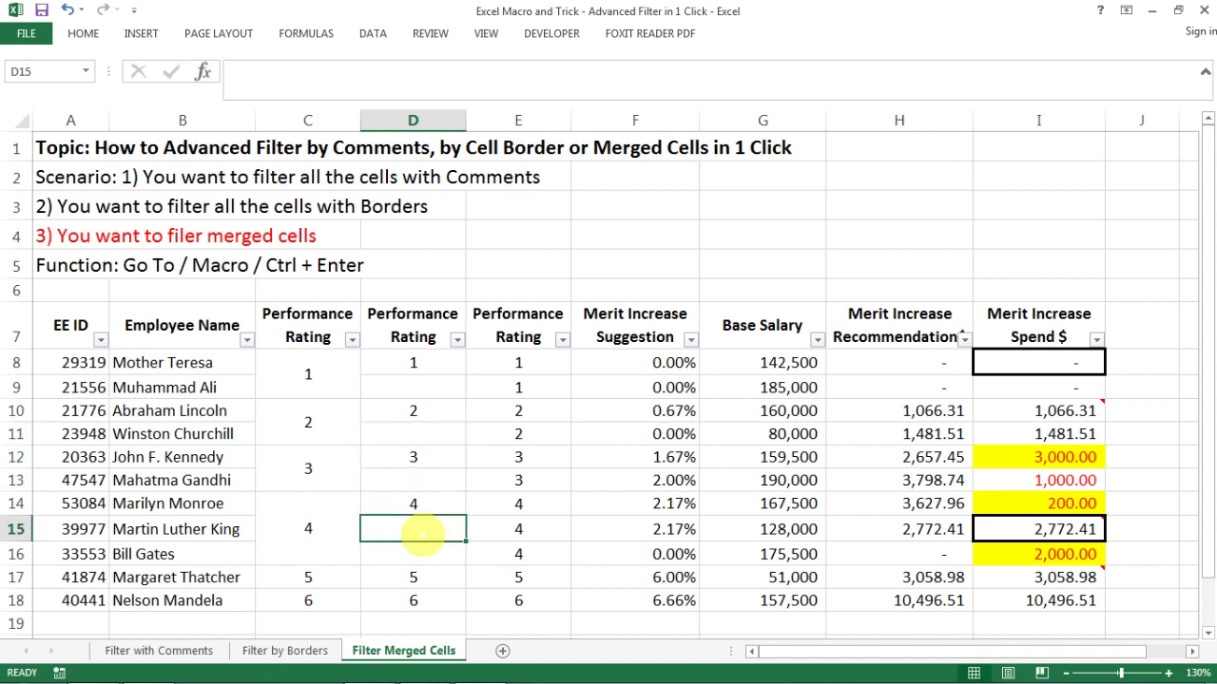
left_click(421, 557)
left_click(414, 508)
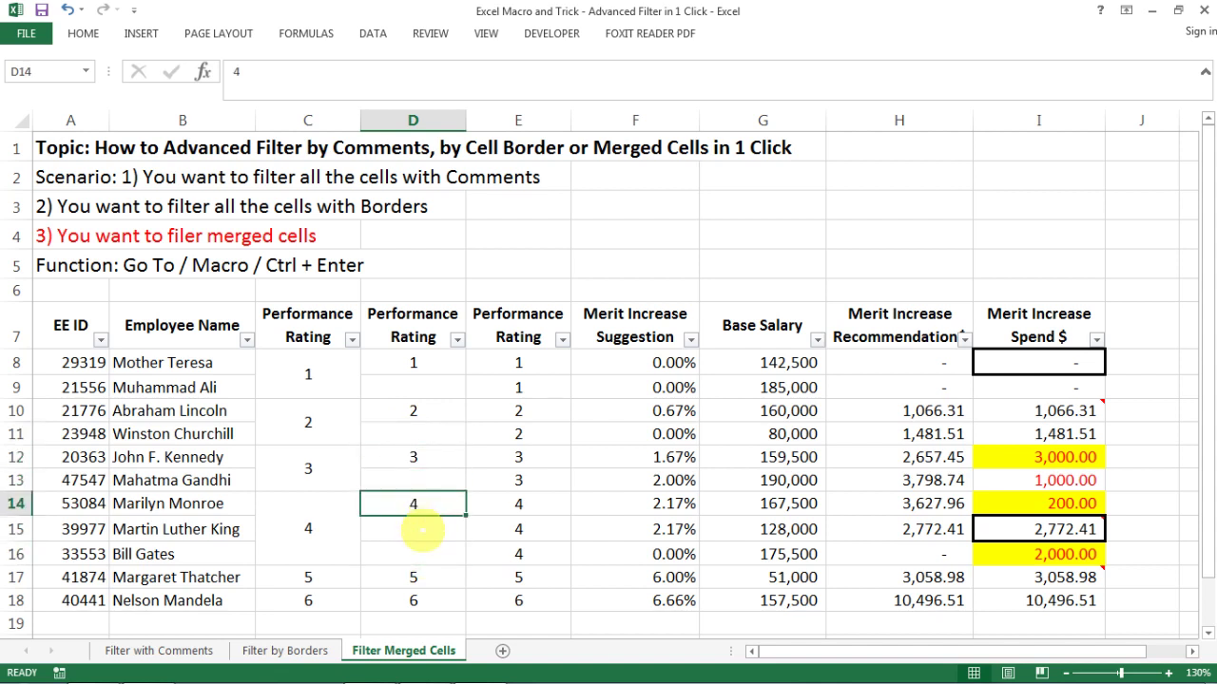
left_click(423, 529)
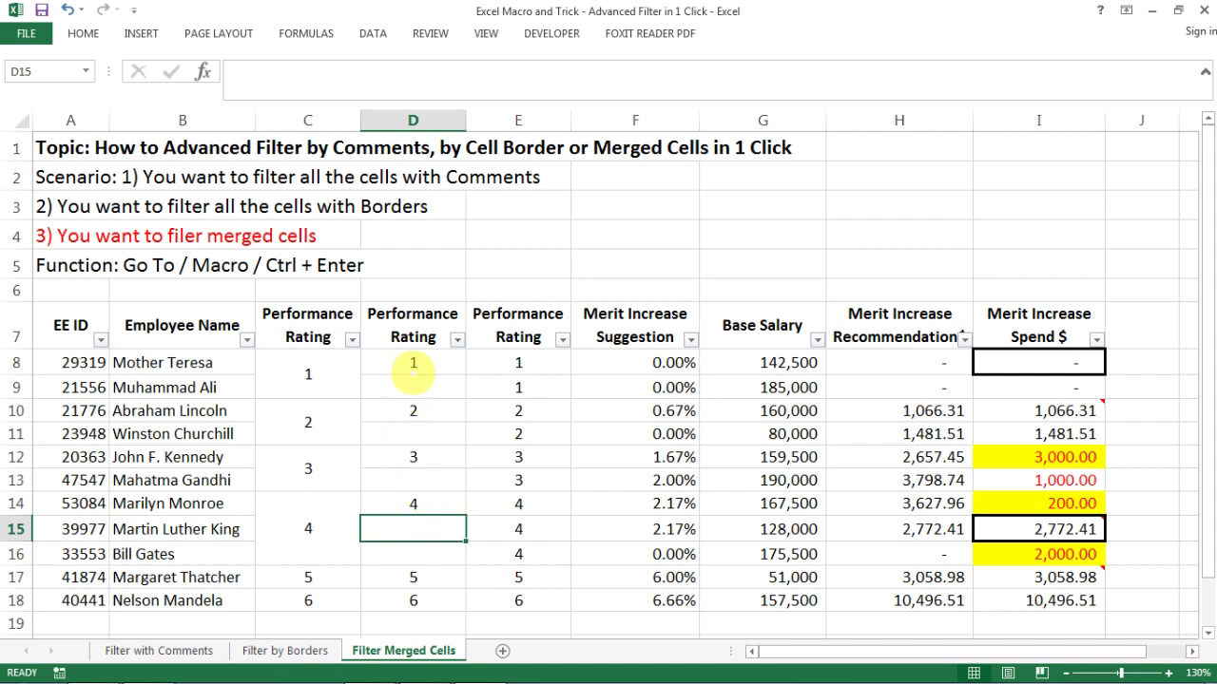
- Select only the blank cells within D8:D18 using Go To Special with the Blanks option
left_click(414, 371)
left_click_drag(413, 362, 414, 601)
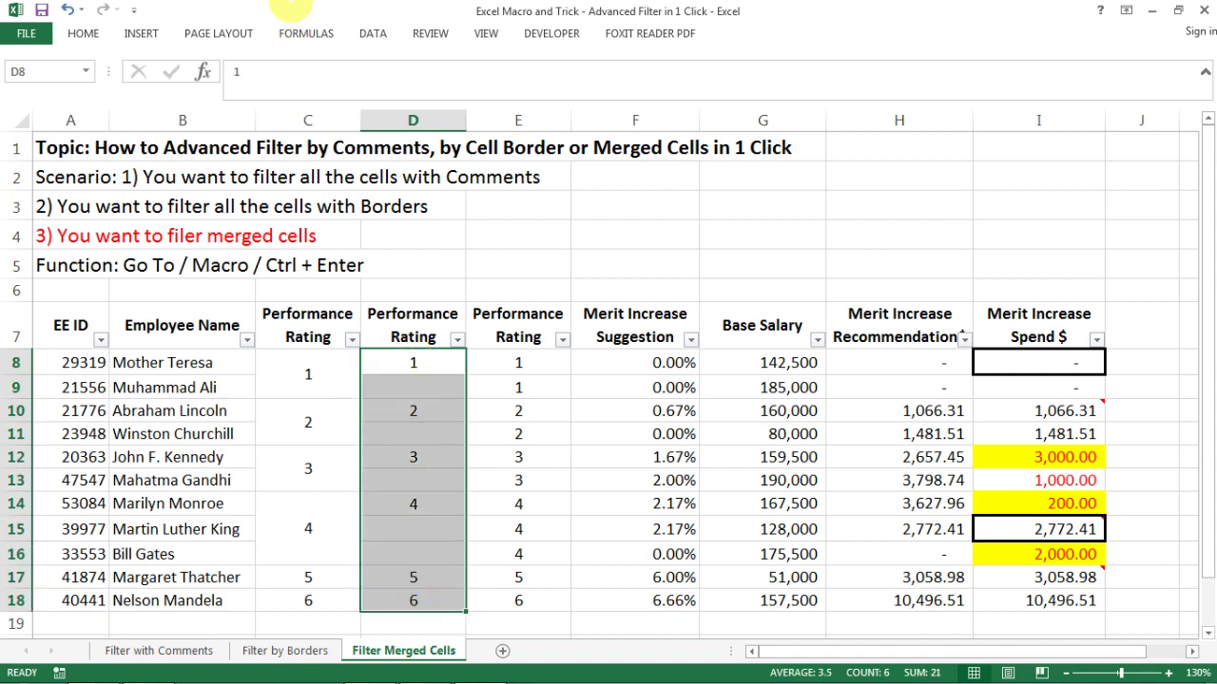
left_click(83, 34)
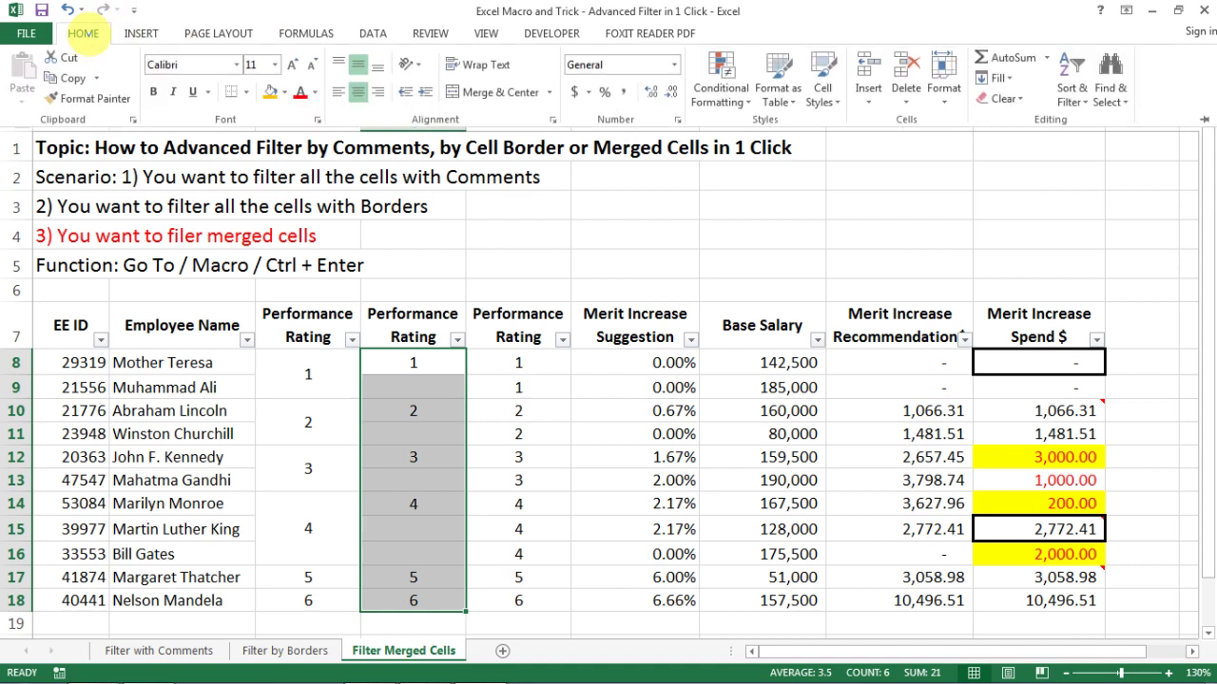
left_click(1110, 95)
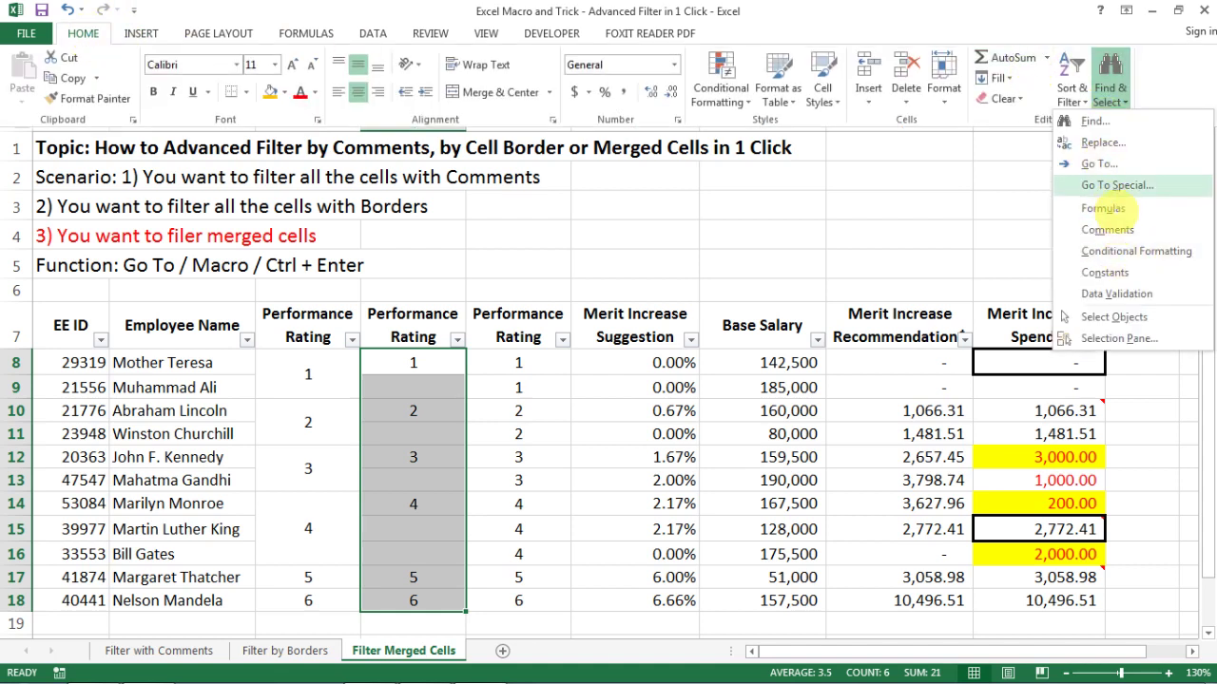
left_click(1117, 185)
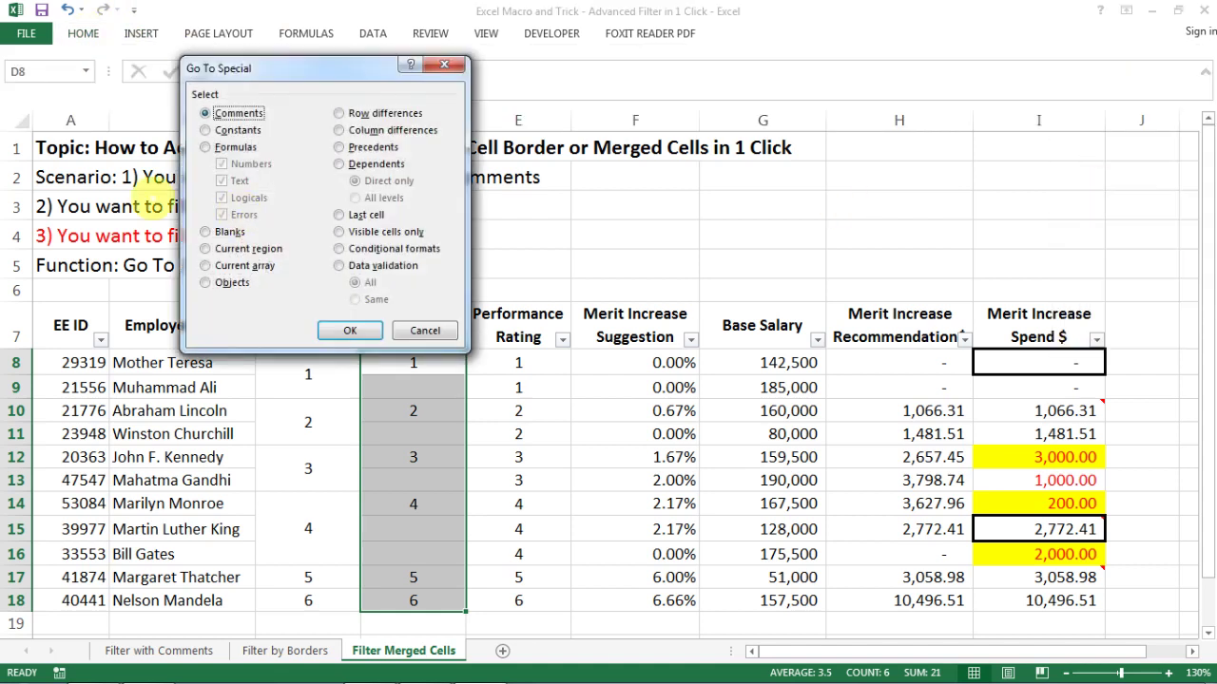
left_click_drag(323, 71, 332, 112)
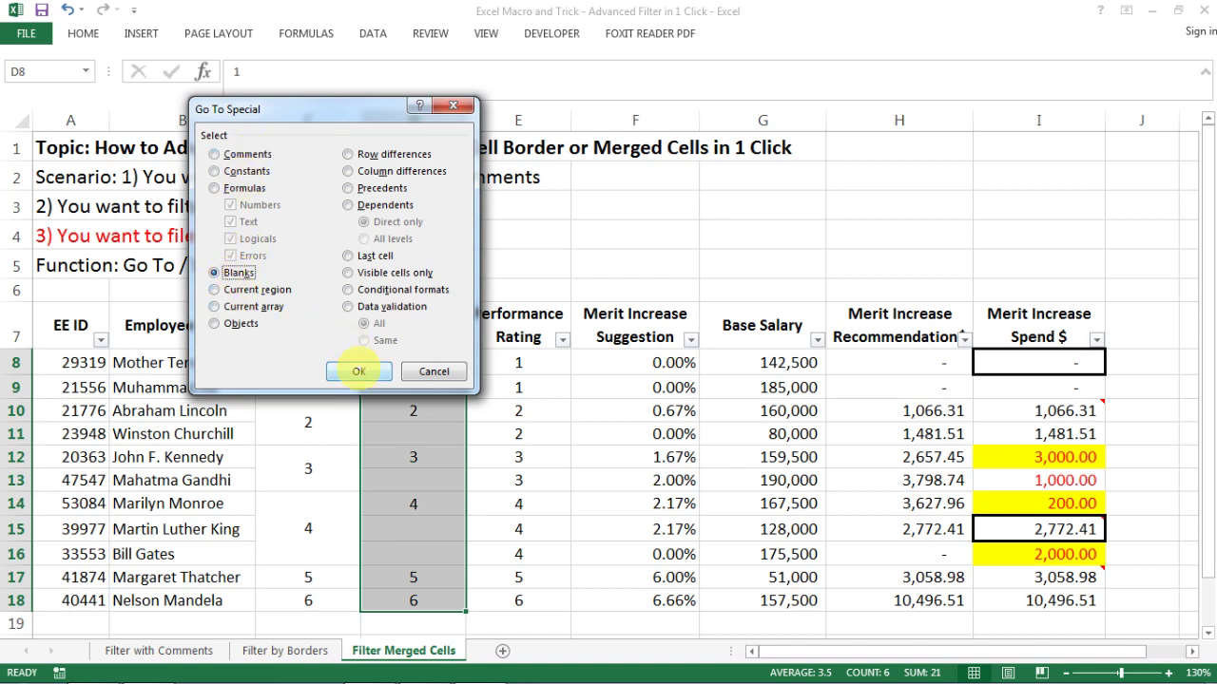
left_click(359, 370)
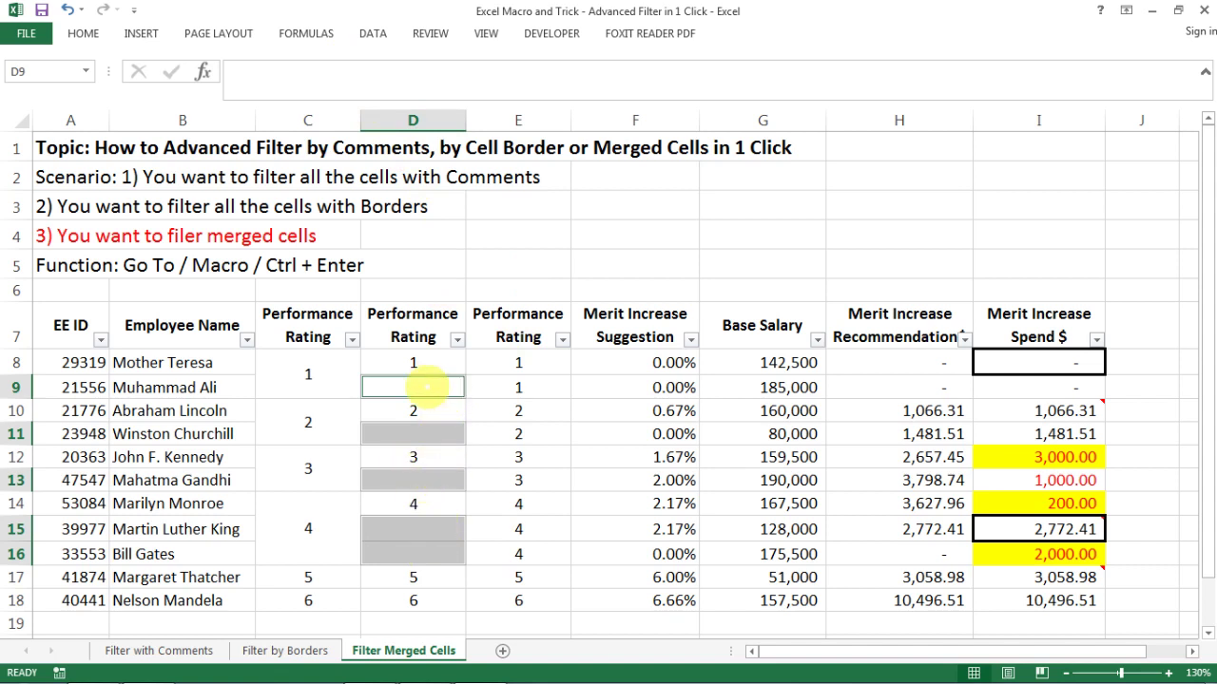
- Fill all selected blank cells at once with a relative reference to the cell above, entering =D8 in D9
left_click(301, 86)
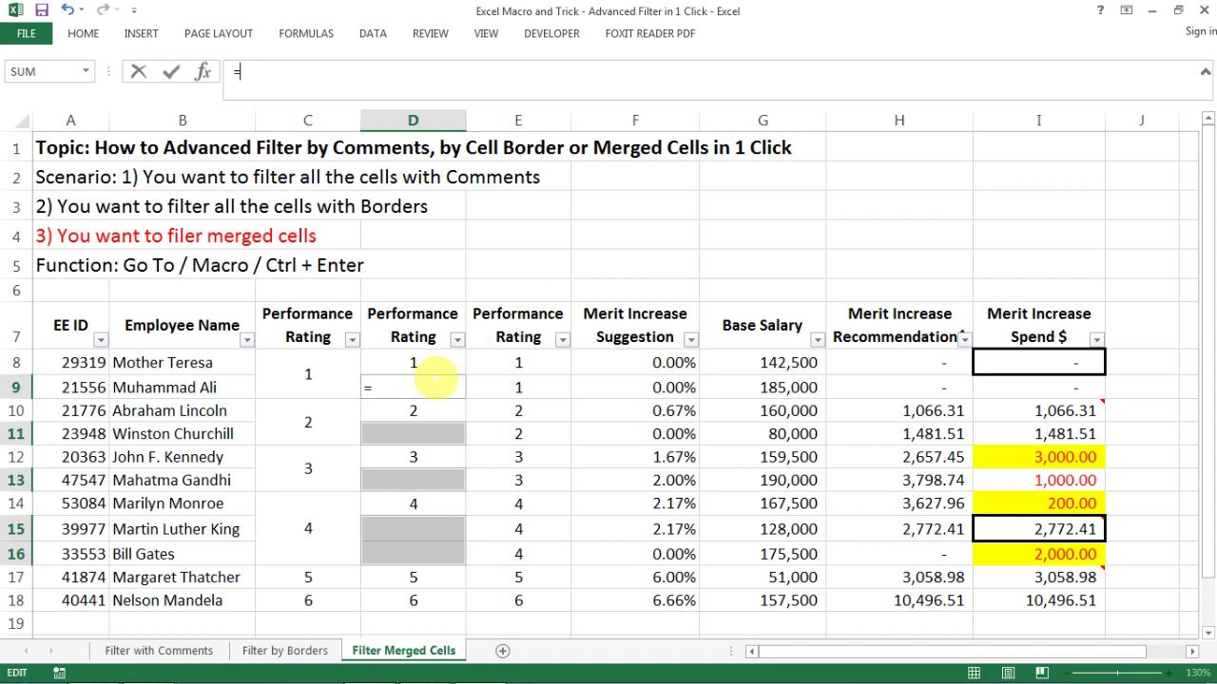
left_click(423, 364)
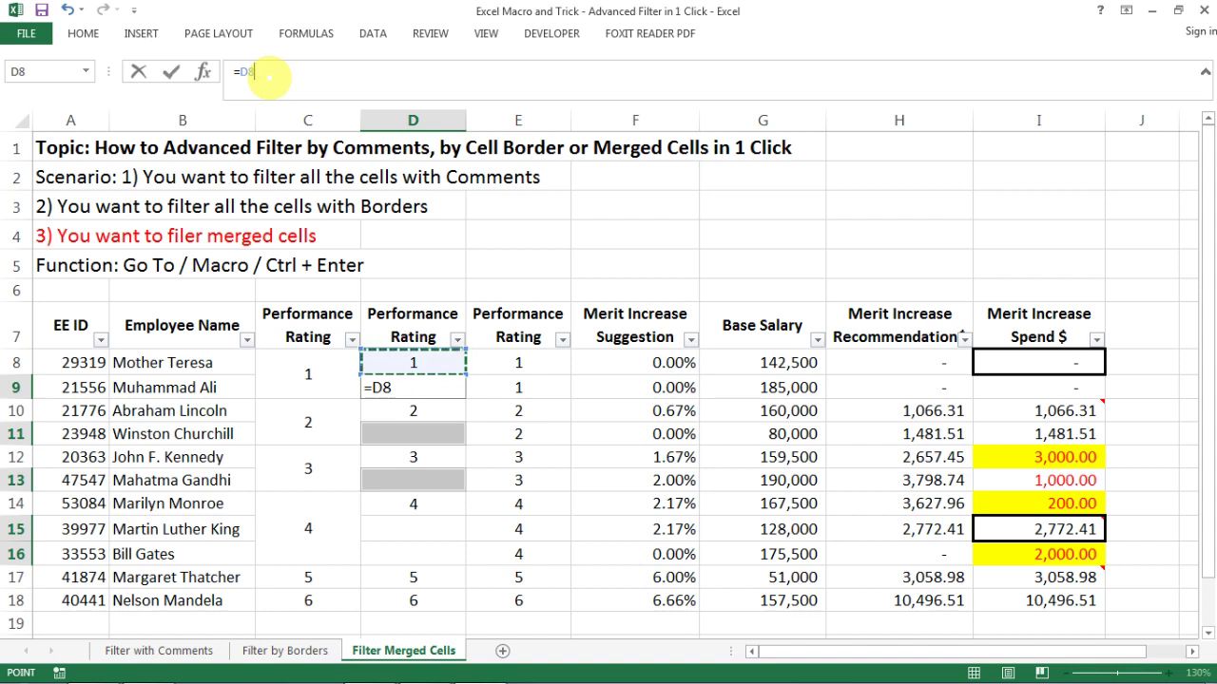
key("ctrl+Return")
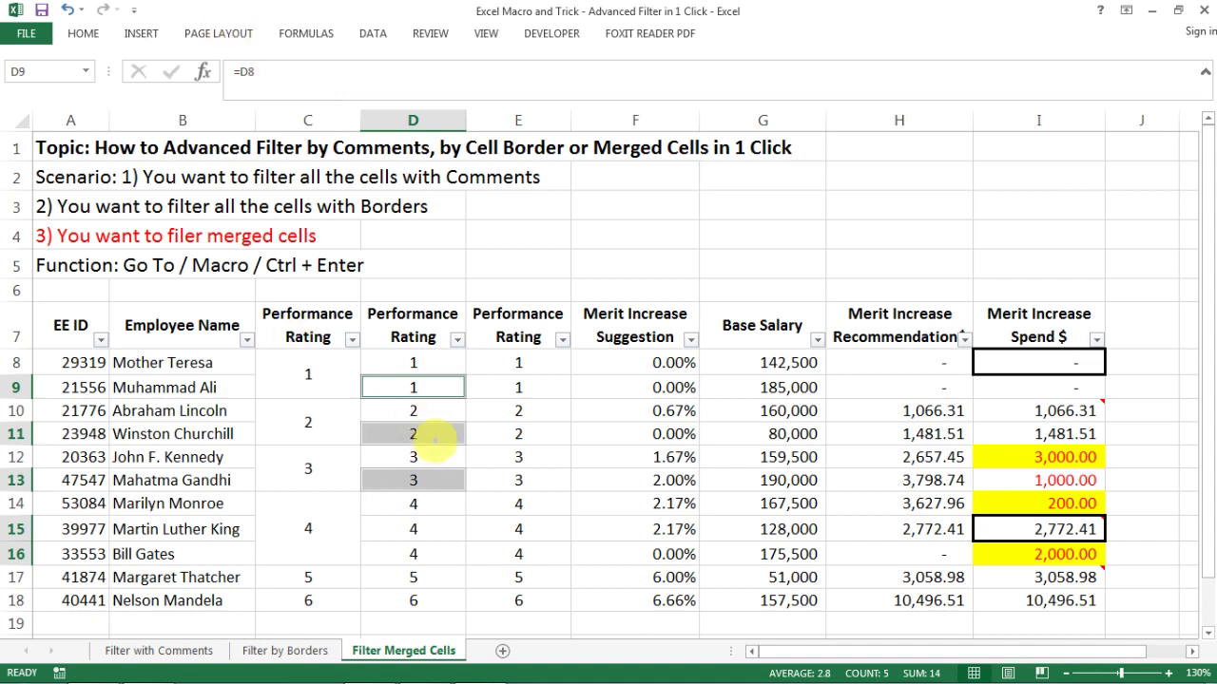
- Examine the formulas in the filled cells D9, D11, D13, D15 and D16 and the completed ratings in D8:D18
left_click(434, 437)
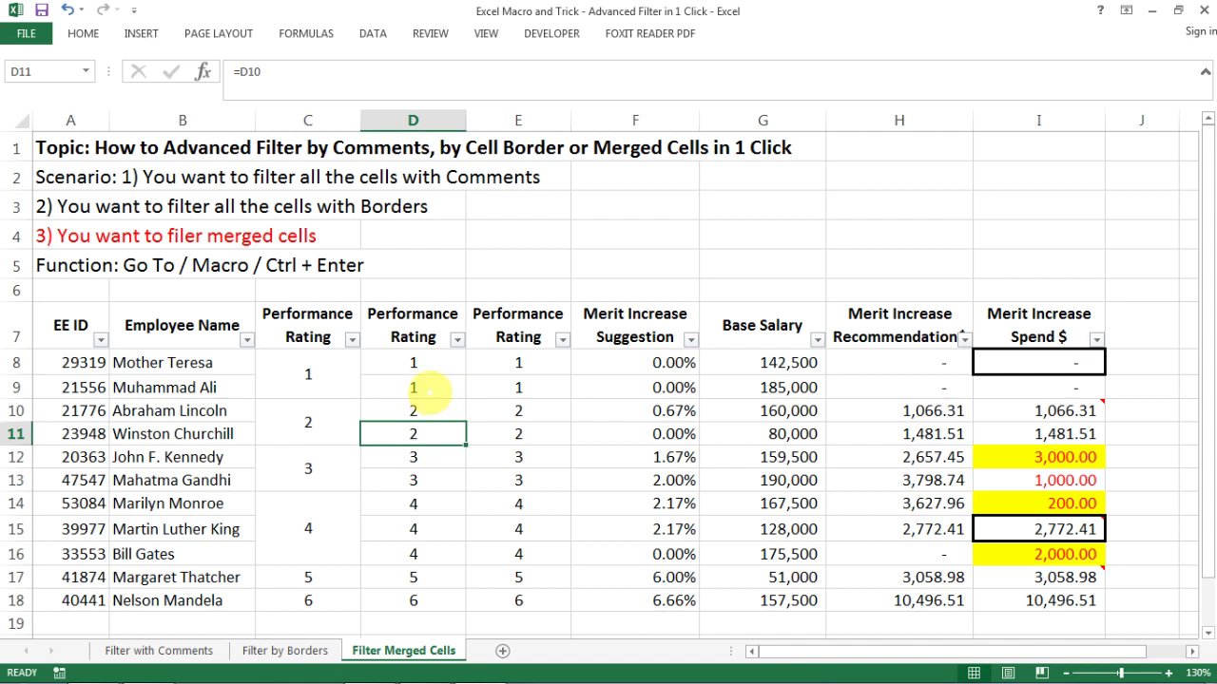
left_click(428, 390)
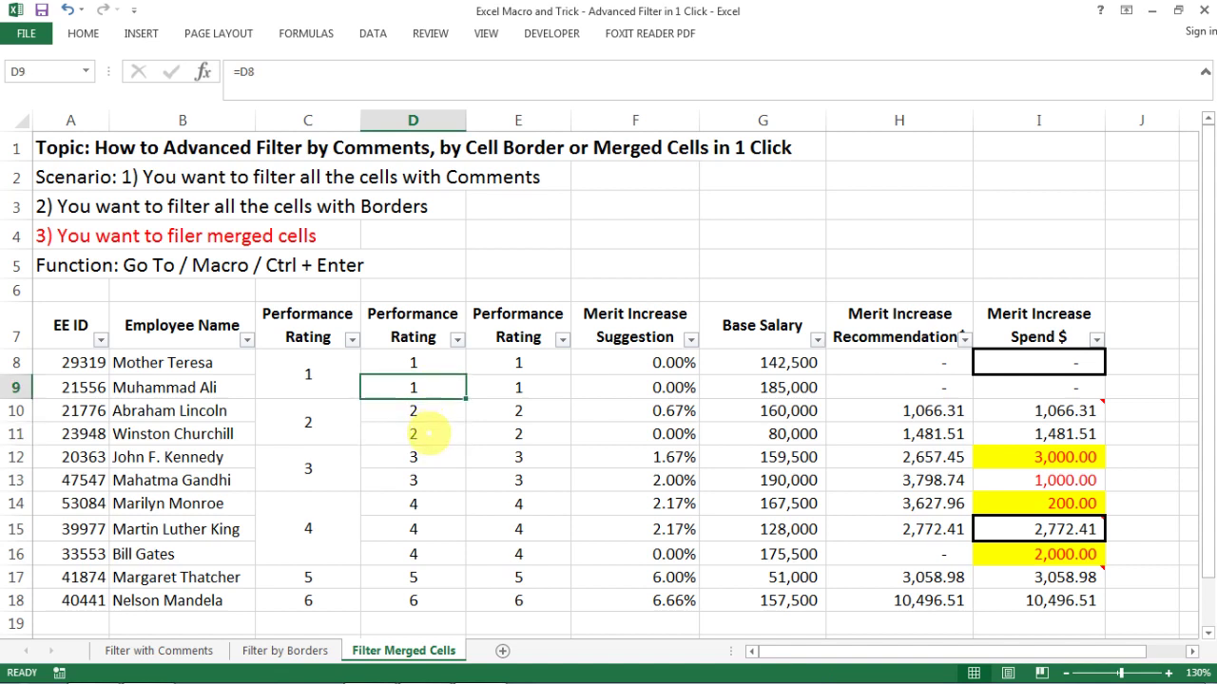
left_click(428, 434)
left_click(418, 481)
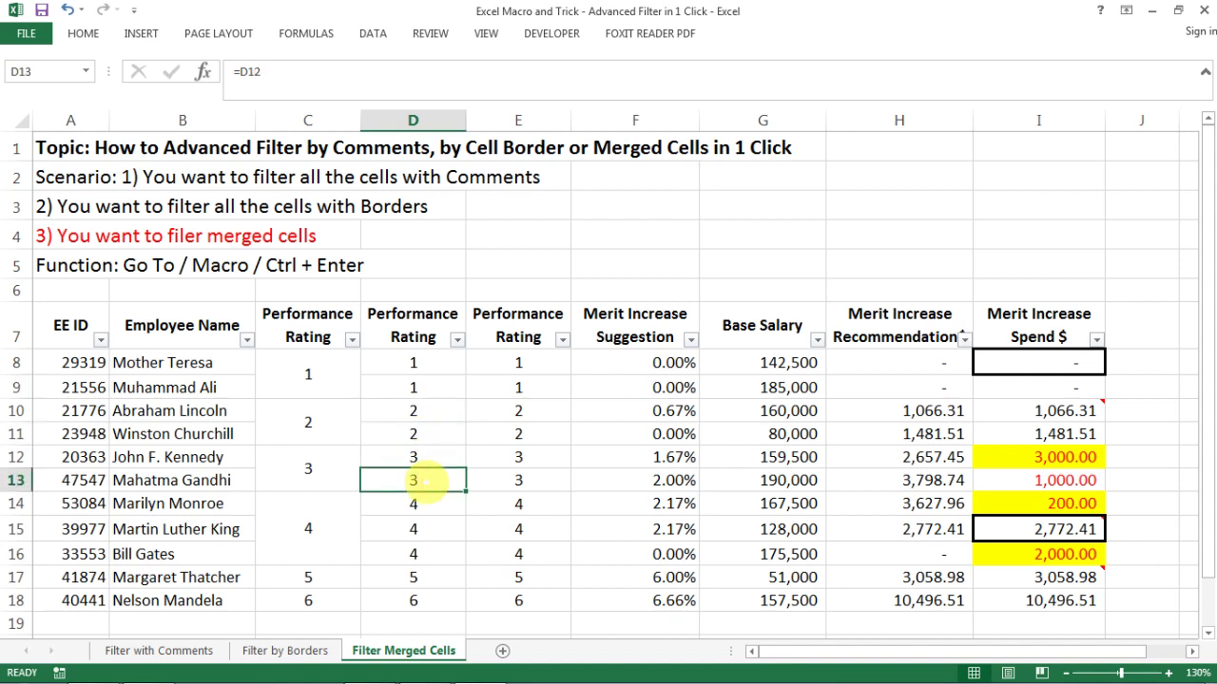
left_click(424, 530)
left_click(428, 555)
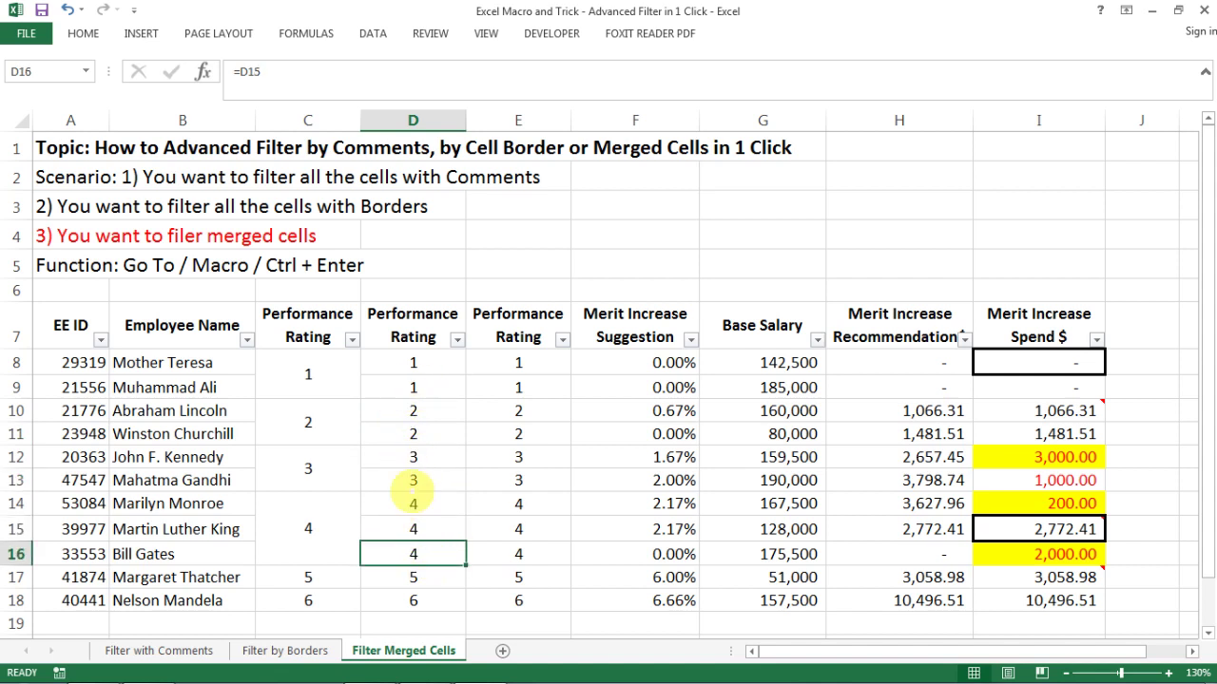
left_click_drag(414, 362, 413, 598)
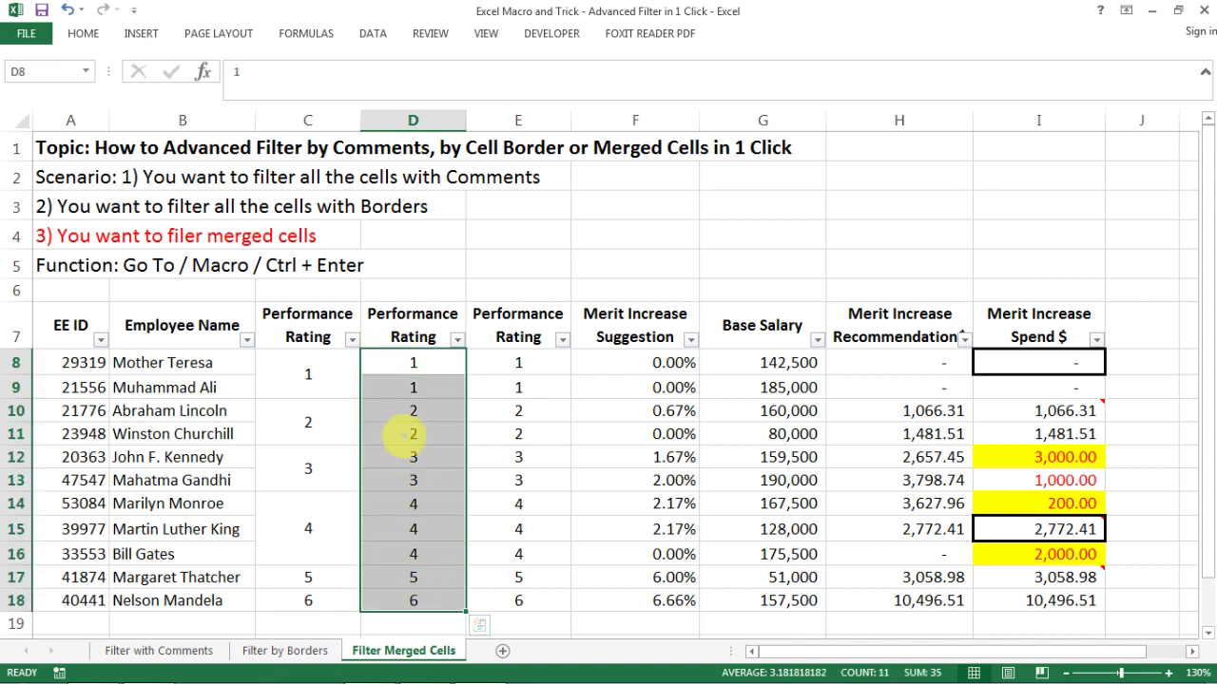
left_click_drag(412, 362, 433, 589)
left_click(386, 363)
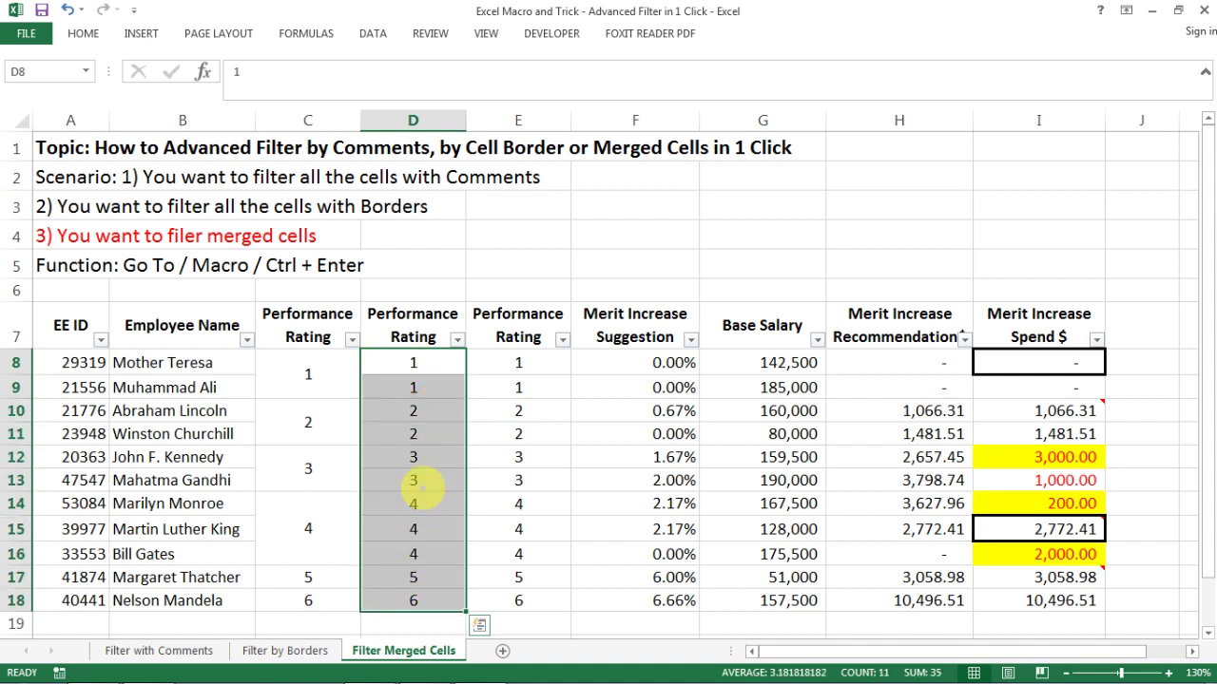
left_click(413, 387)
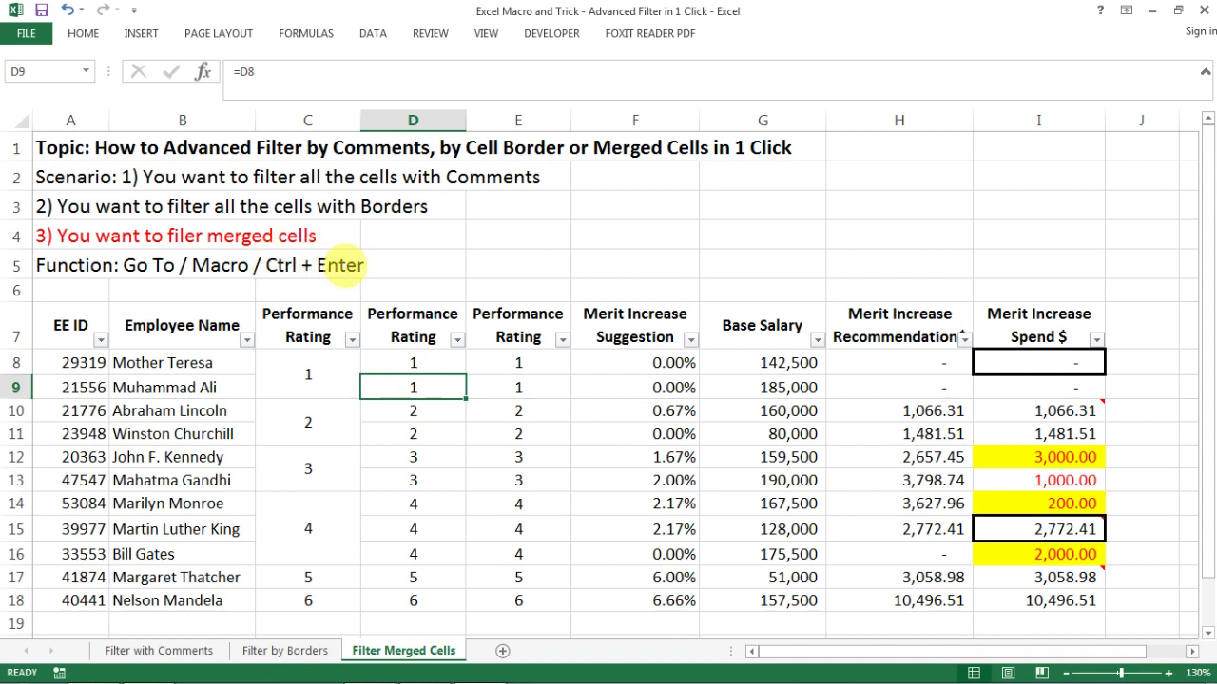
left_click_drag(413, 363, 413, 597)
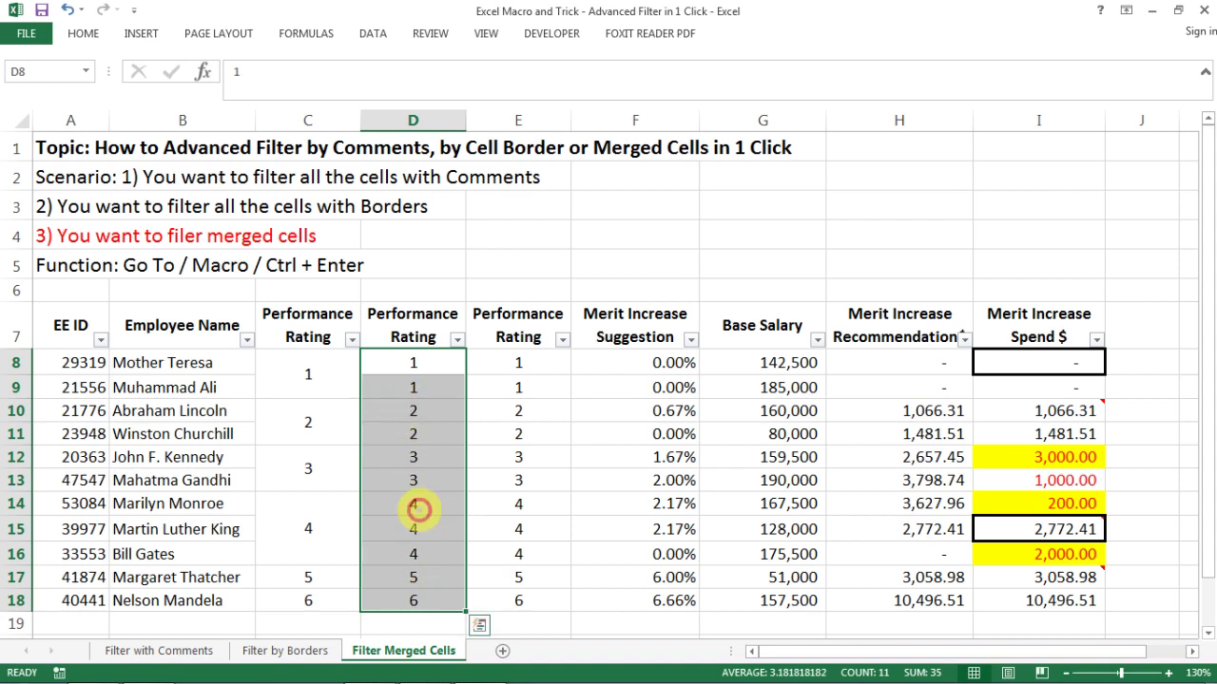
left_click(414, 504)
- Revisit the Filter by Borders sheet and go back to the Filter with Comments sheet
left_click(288, 650)
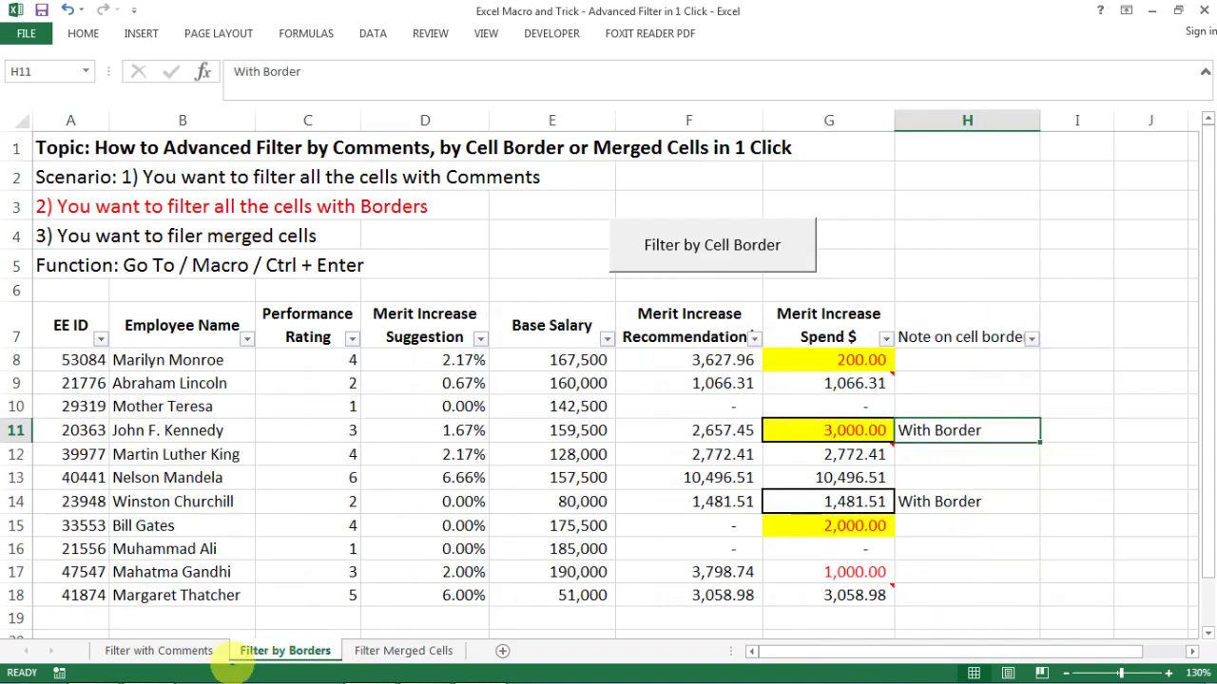
left_click(169, 651)
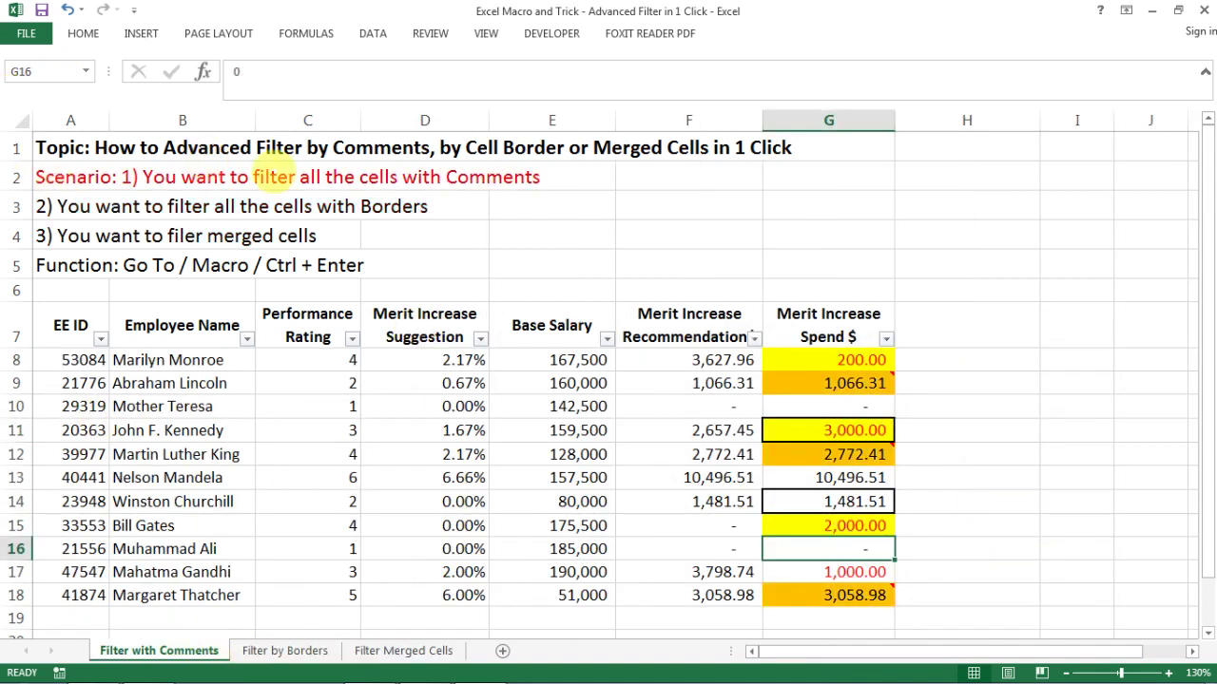